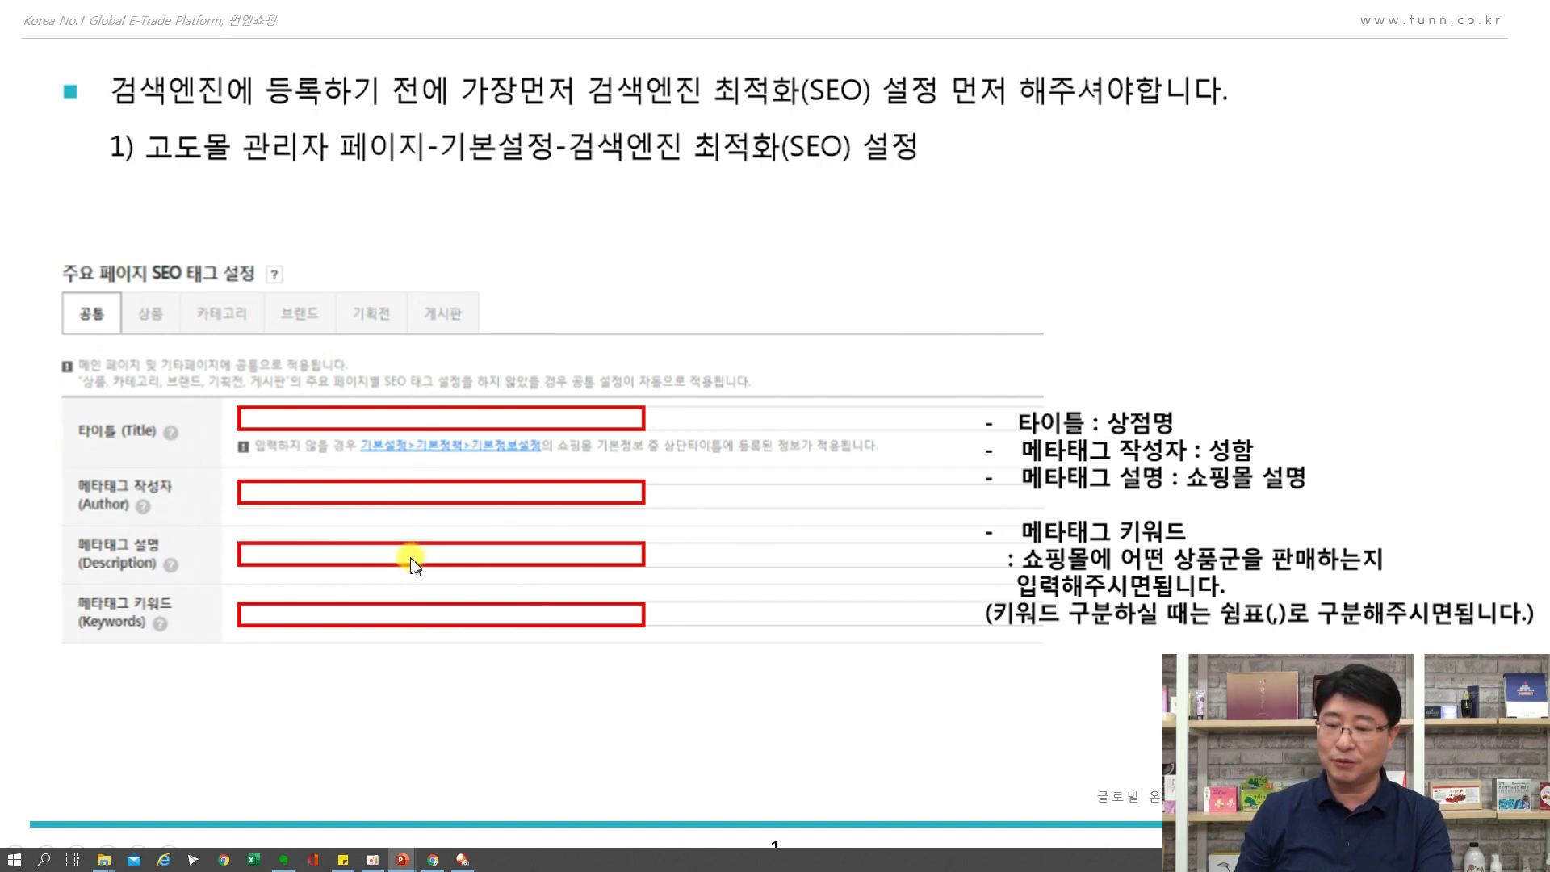
# Switch to the Godomall admin site in the browser and open the main-page SEO tag section of the search engine optimization (SEO) settings
pyautogui.hotkey('alt', 'Tab')
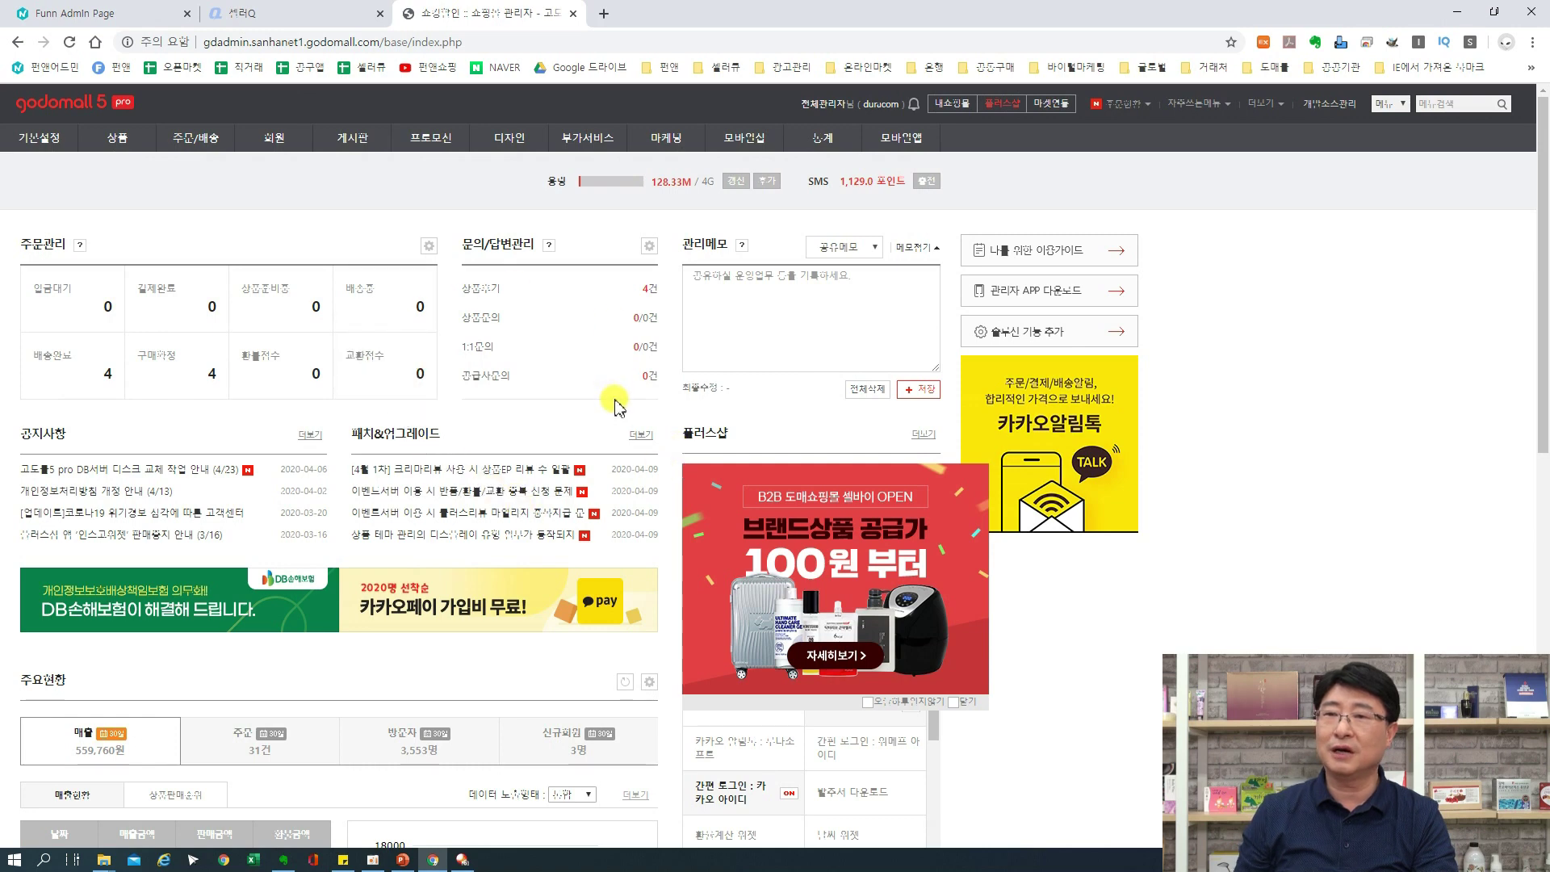
pyautogui.click(36, 141)
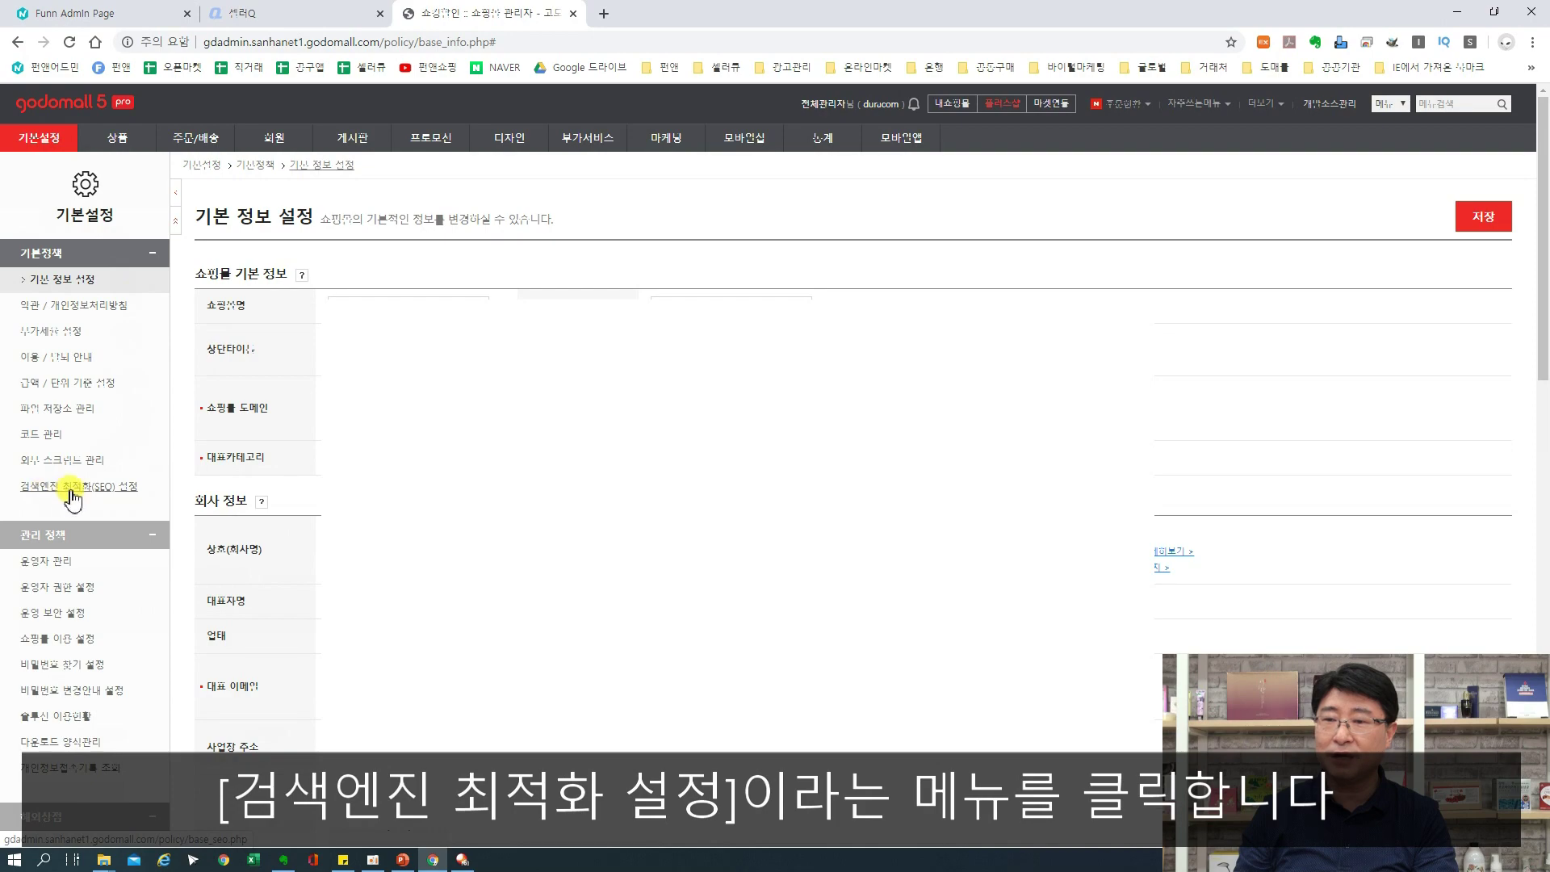
pyautogui.click(71, 496)
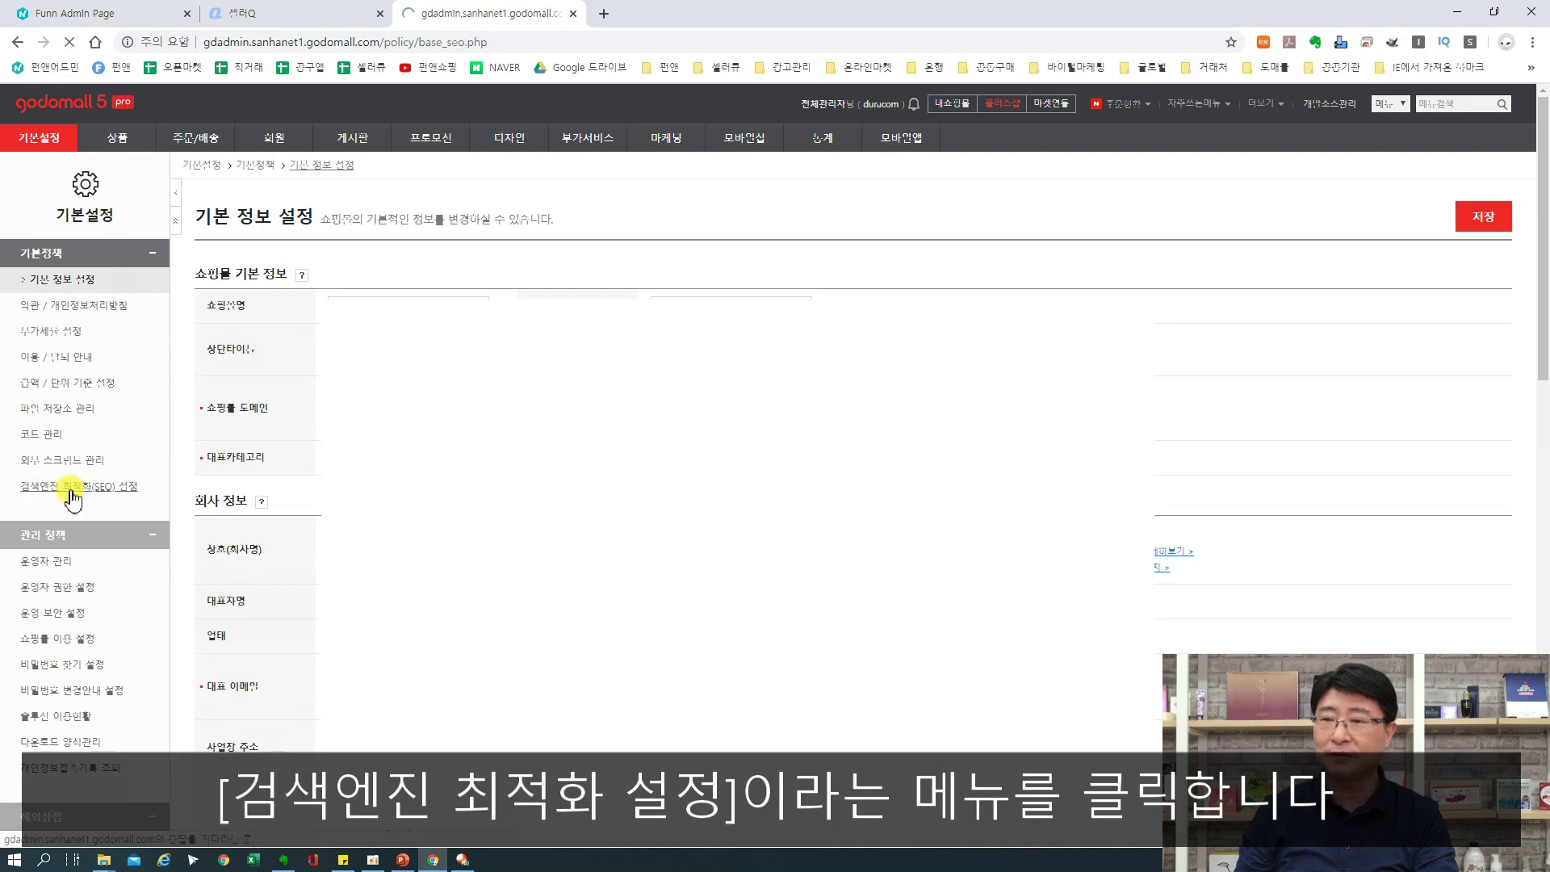
pyautogui.moveTo(1543, 256); pyautogui.dragTo(1548, 402)
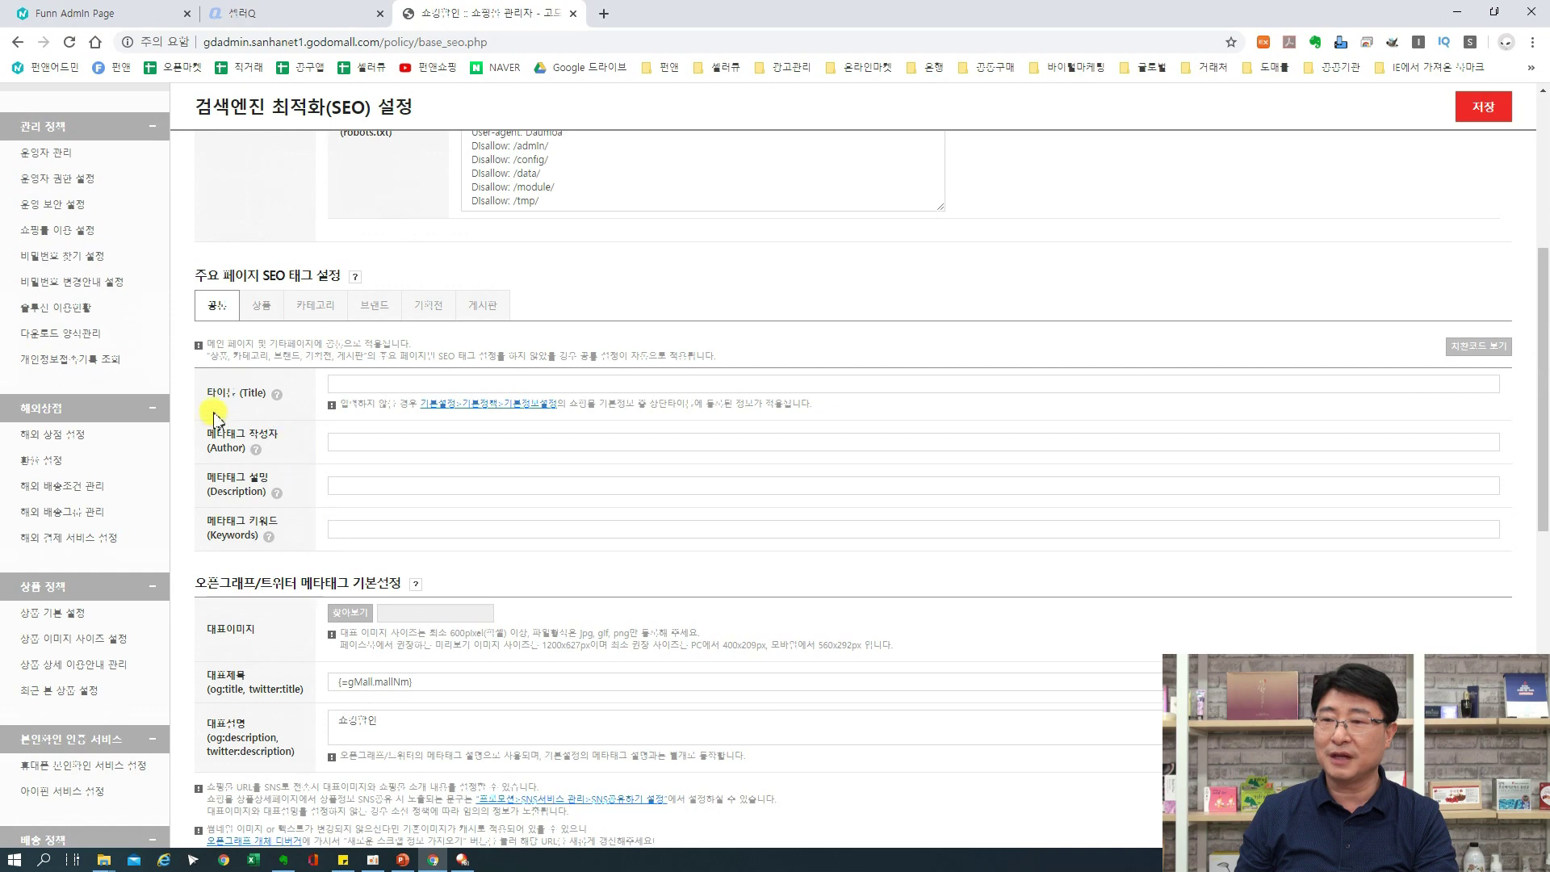
# Set the common SEO title to "상점명" and the meta tag author to "회사이름"
pyautogui.click(390, 389)
pyautogui.write('w')
pyautogui.press('BackSpace')
pyautogui.write('상점명')
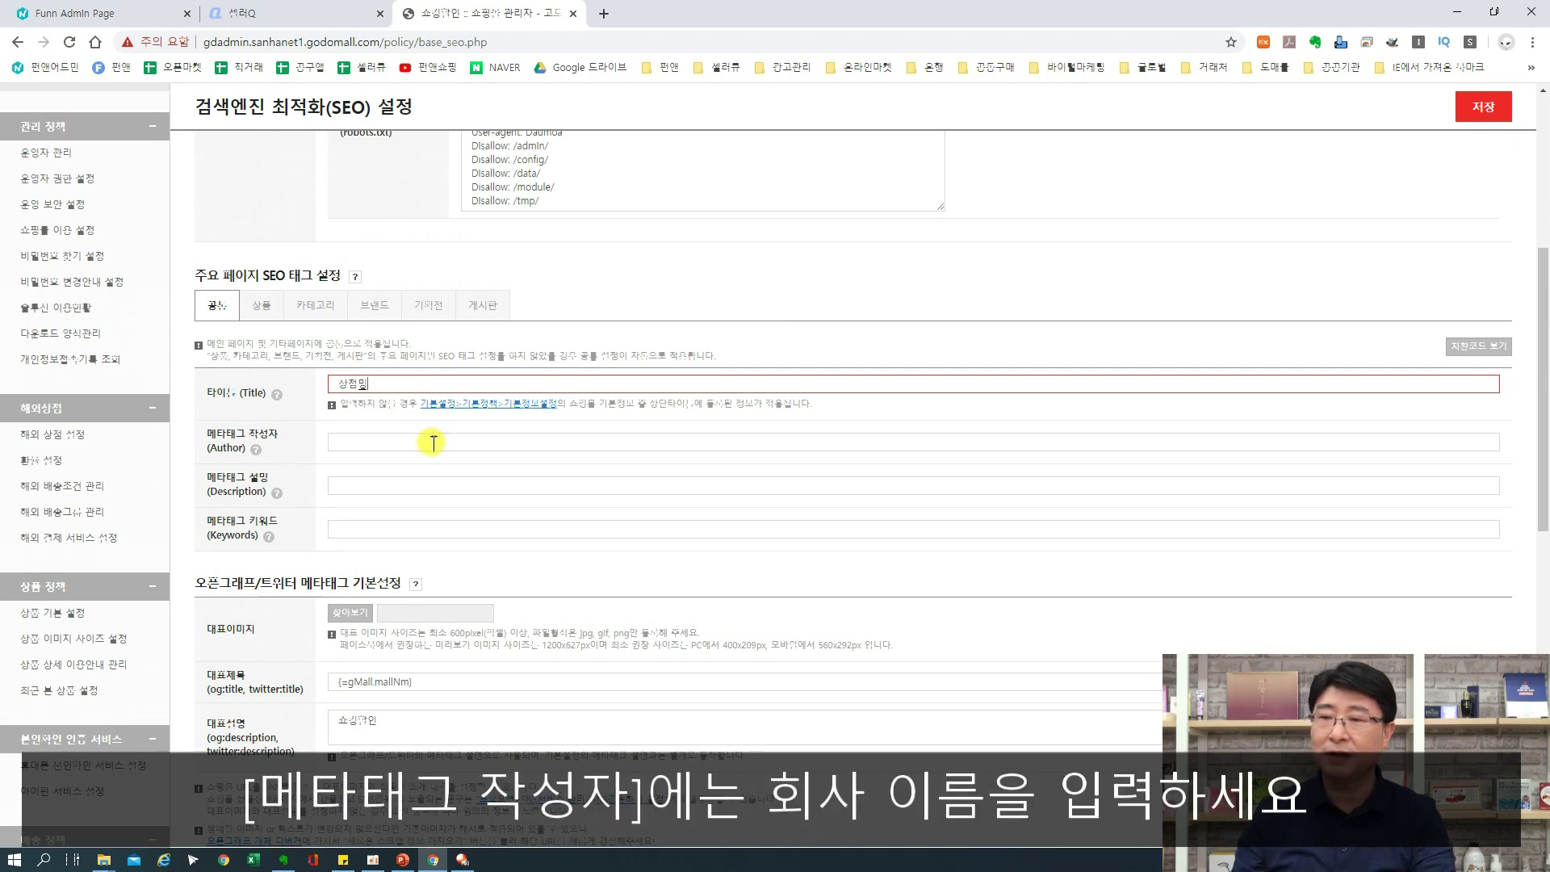
pyautogui.click(430, 450)
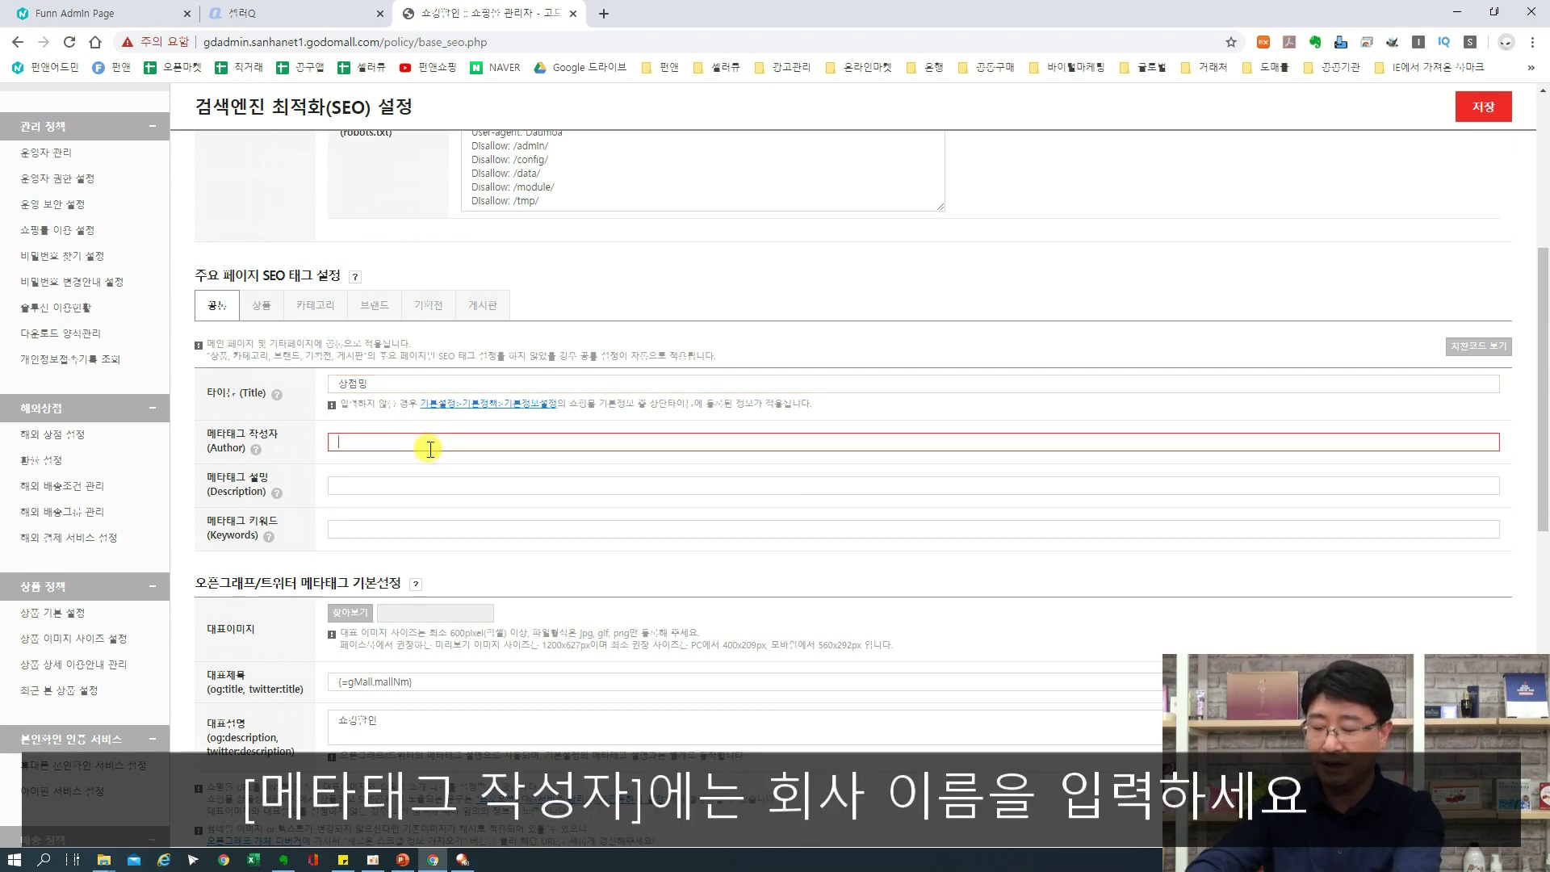
pyautogui.write('회사이름')
# Set the meta description to "내 쇼핑몰은 생활용품 가전 패션용품 판매합니다." and the keywords to "사무문구쇼핑몰,할인쇼핑몰,종합쇼핑몰,등산용품,캠핑용품"
pyautogui.click(396, 488)
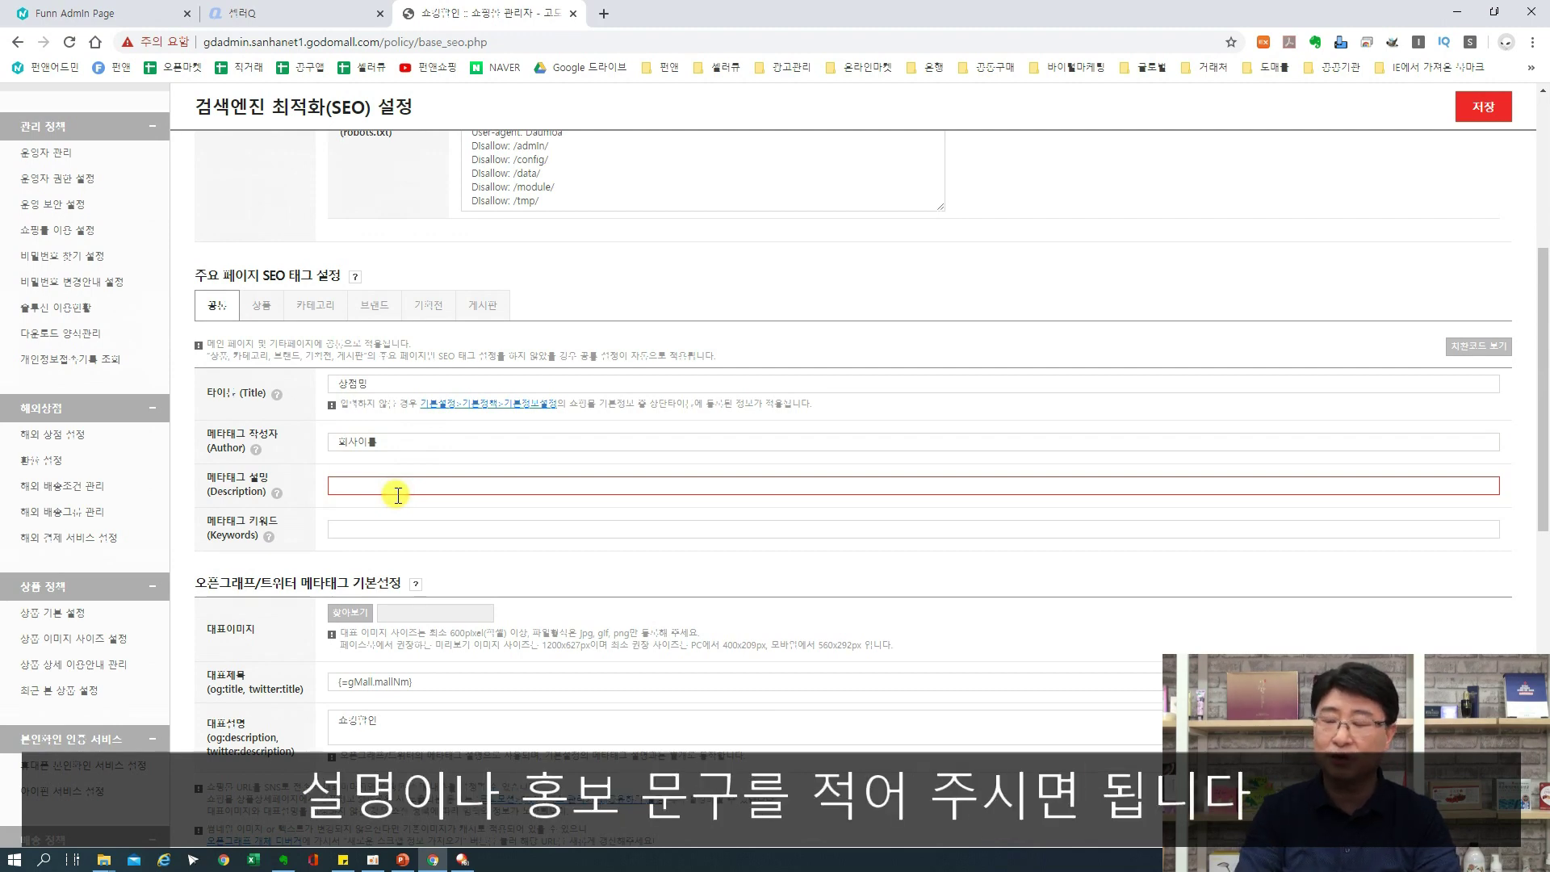
pyautogui.write('내 쇼핑몰은 생활용품 가전 패션용품 판매합니다.')
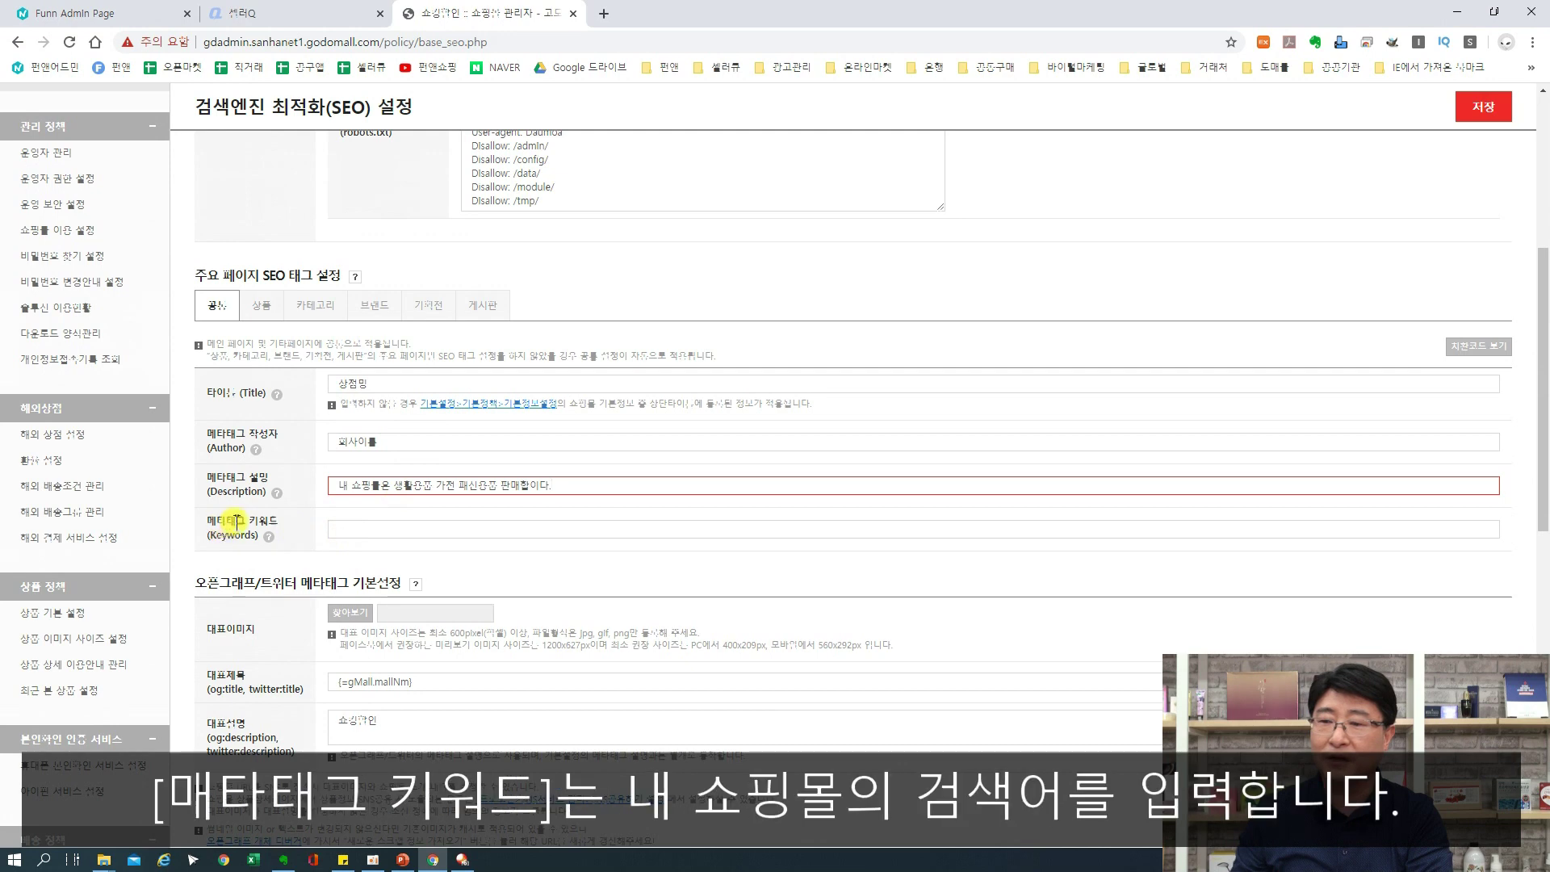
pyautogui.click(352, 530)
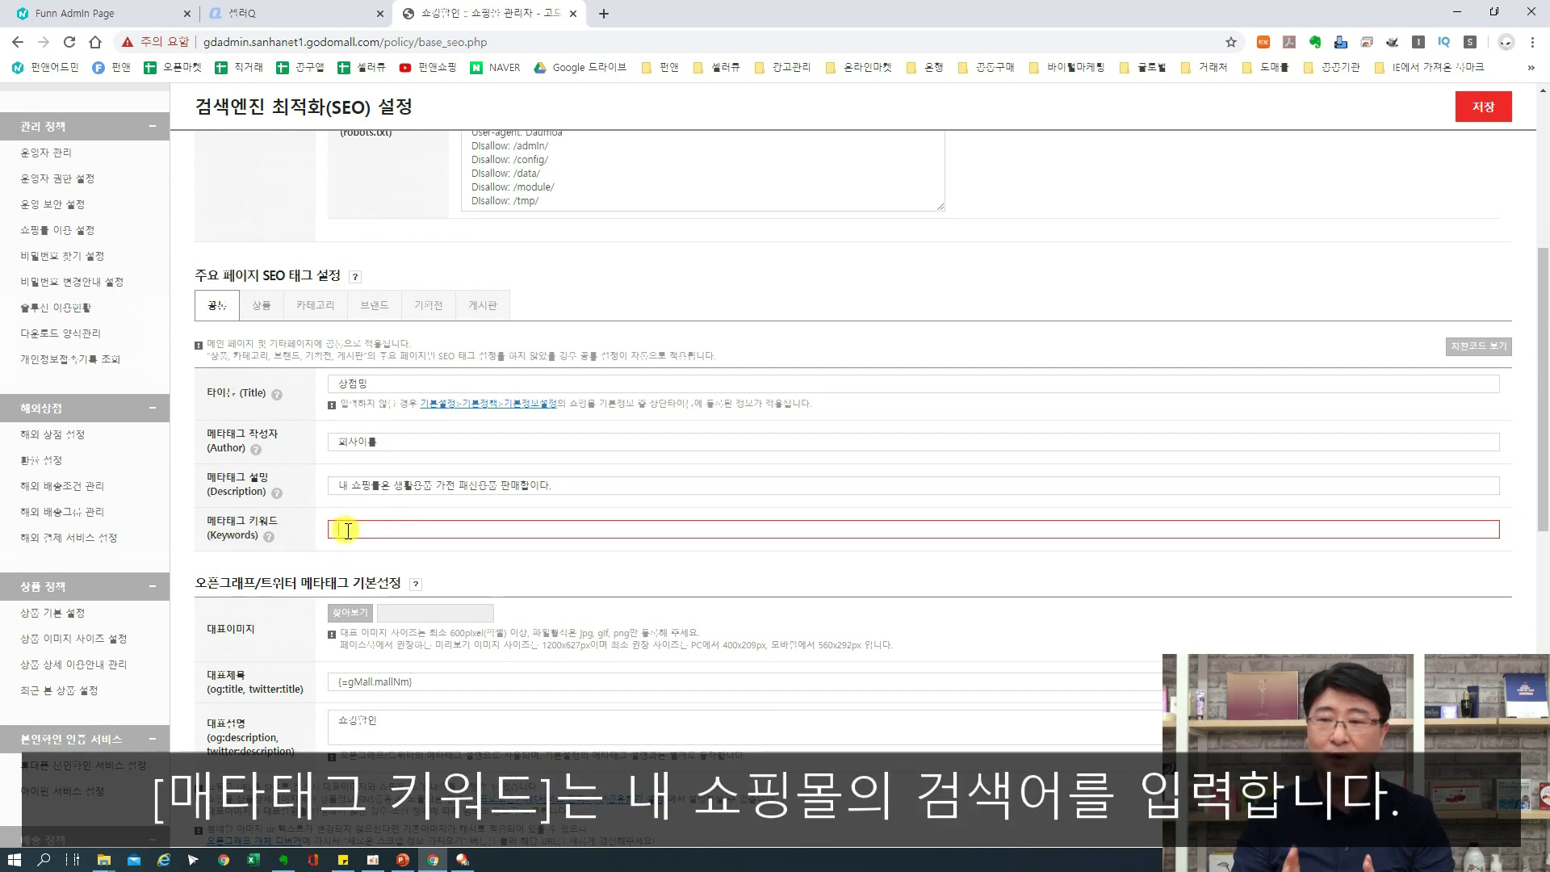
pyautogui.write('사무용구쇼핑몰,할인쇼핑몰,종합쇼핑몰,등산용품,캠핑용품')
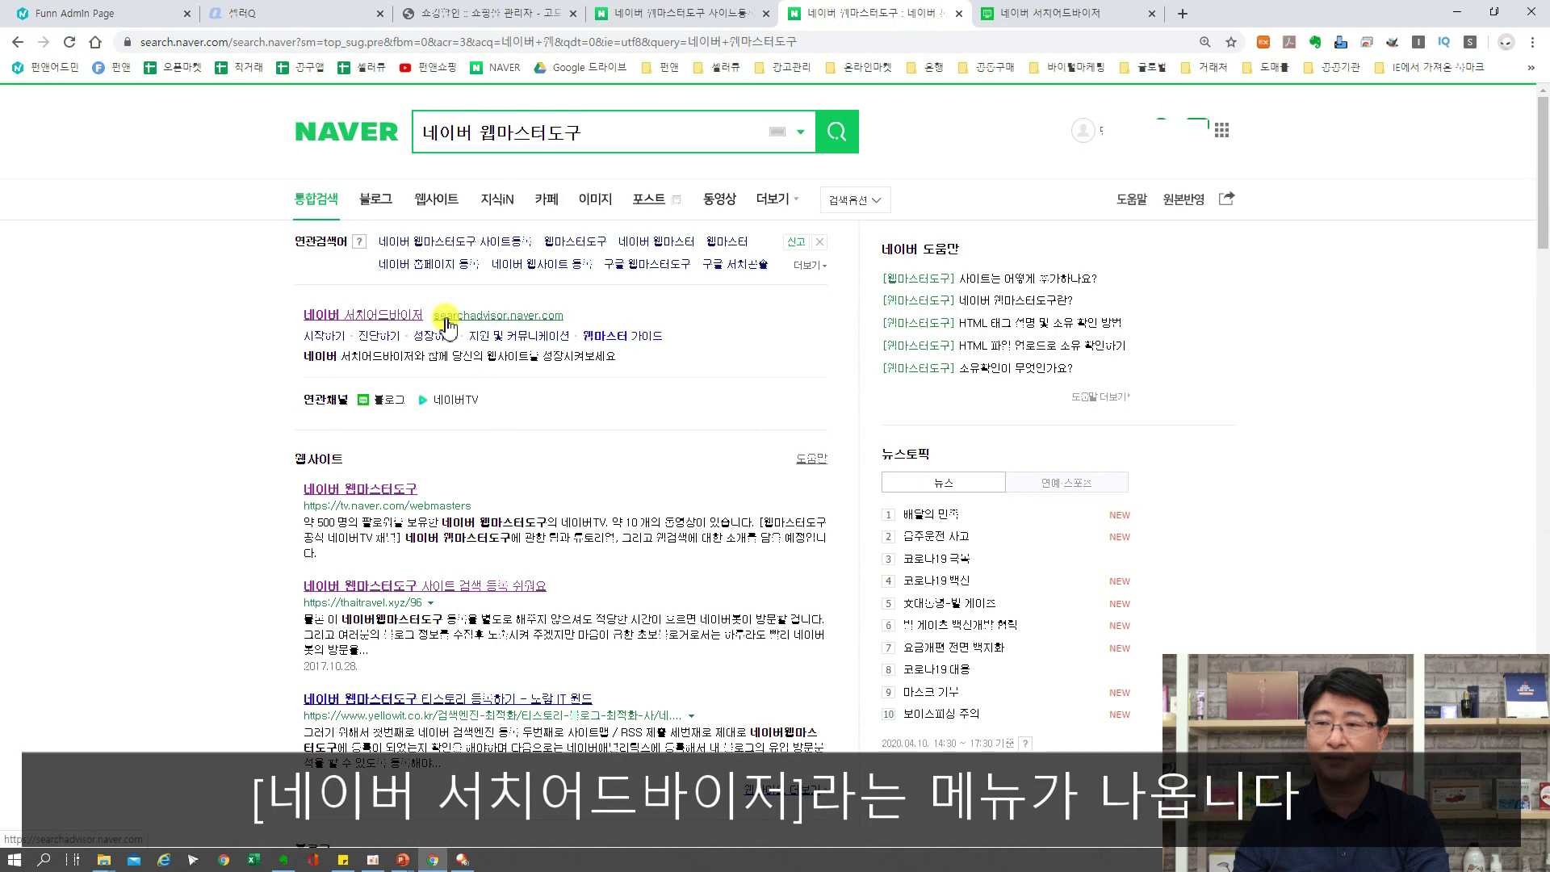
pyautogui.click(449, 320)
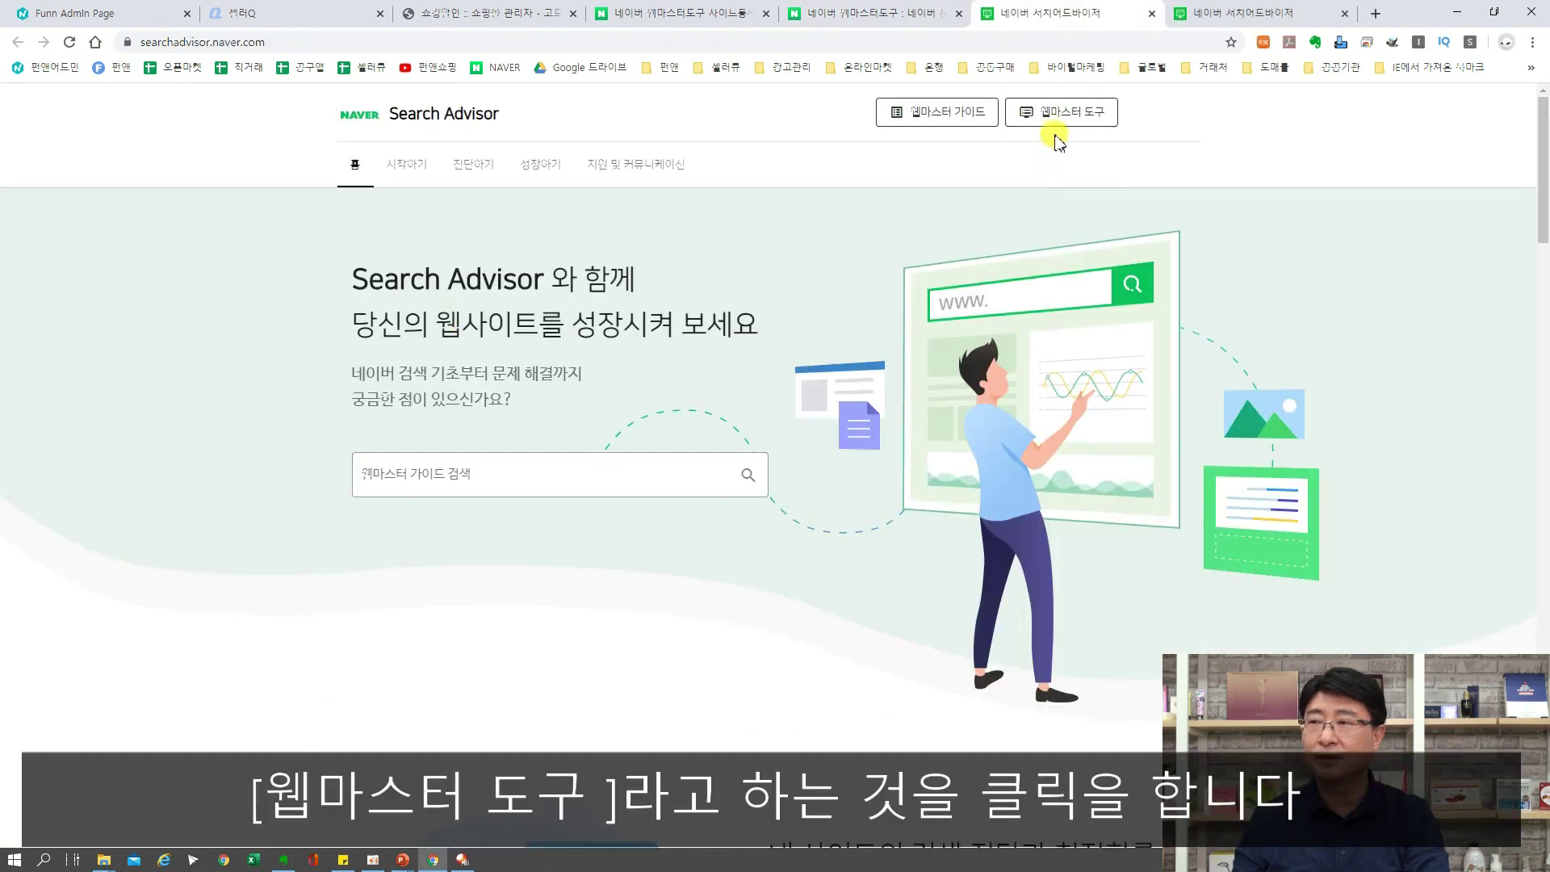
pyautogui.click(1059, 117)
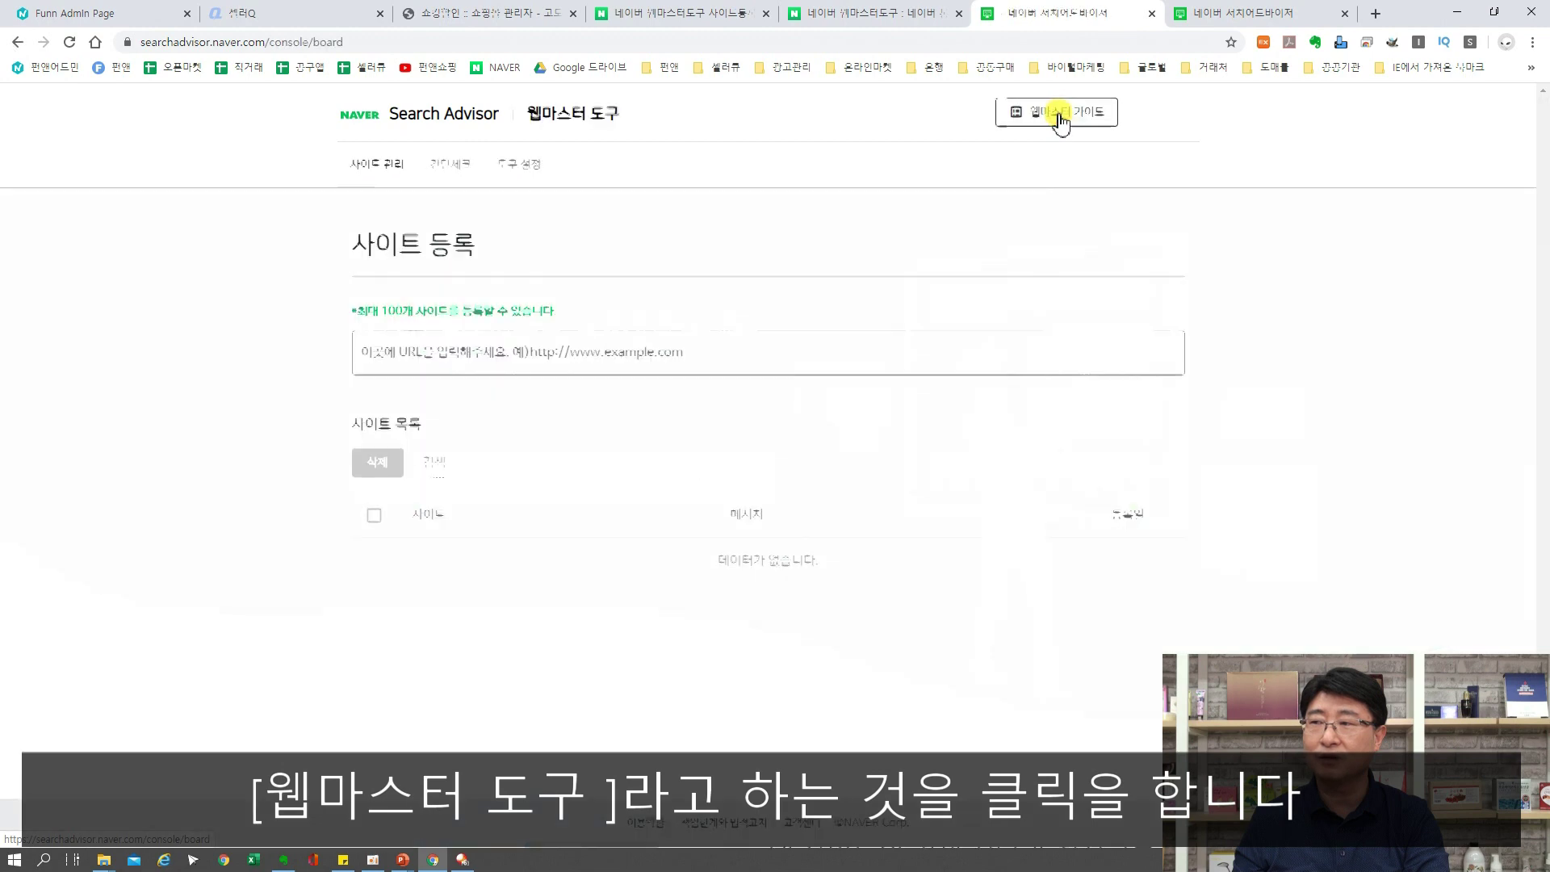
pyautogui.click(796, 355)
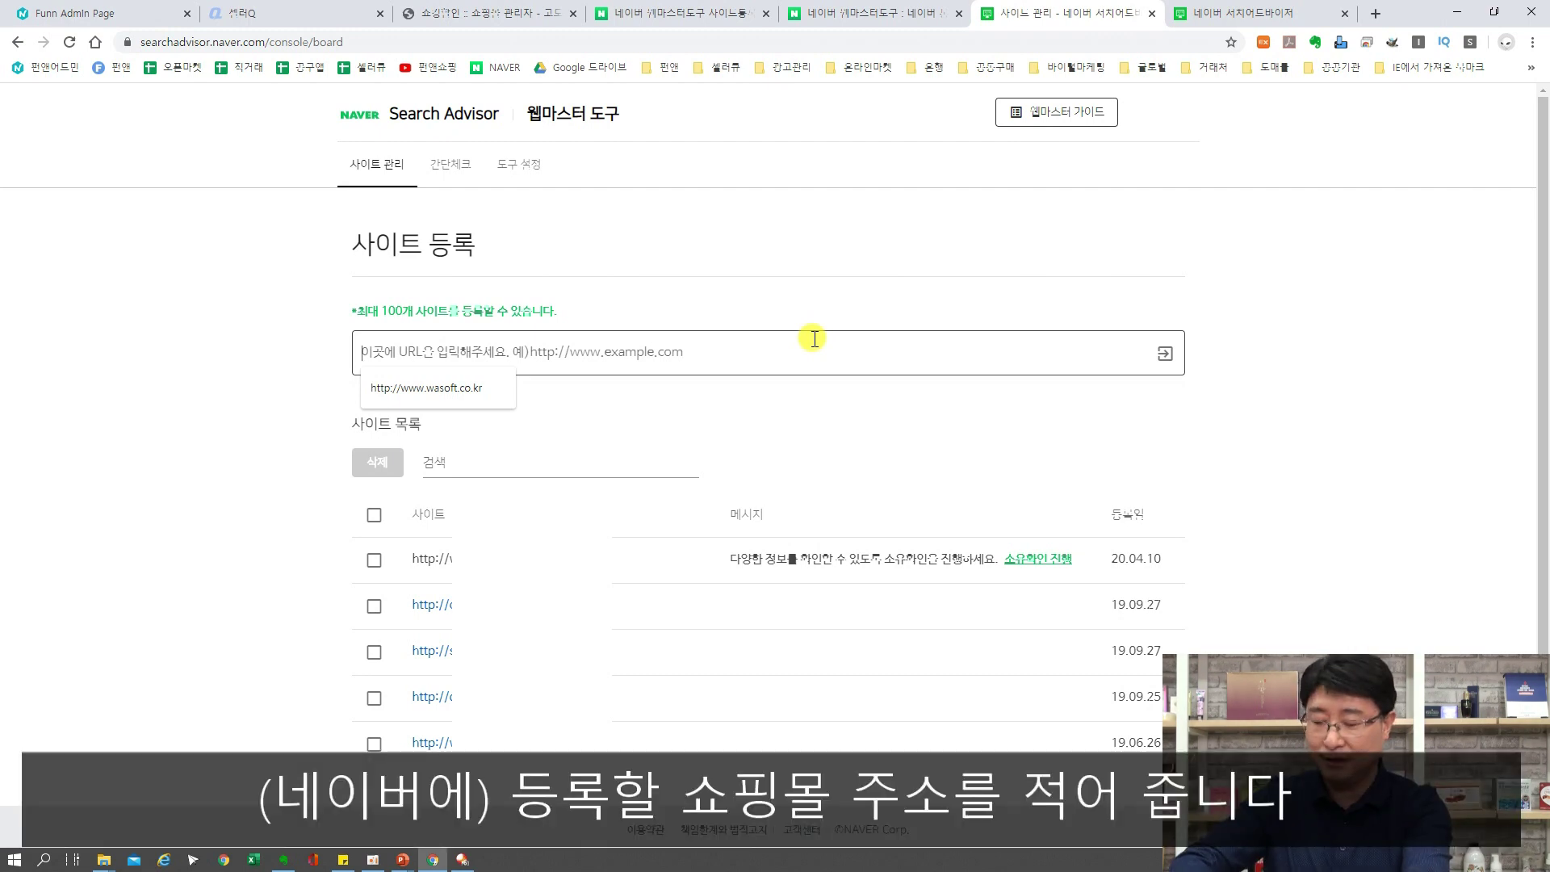
pyautogui.write('h')
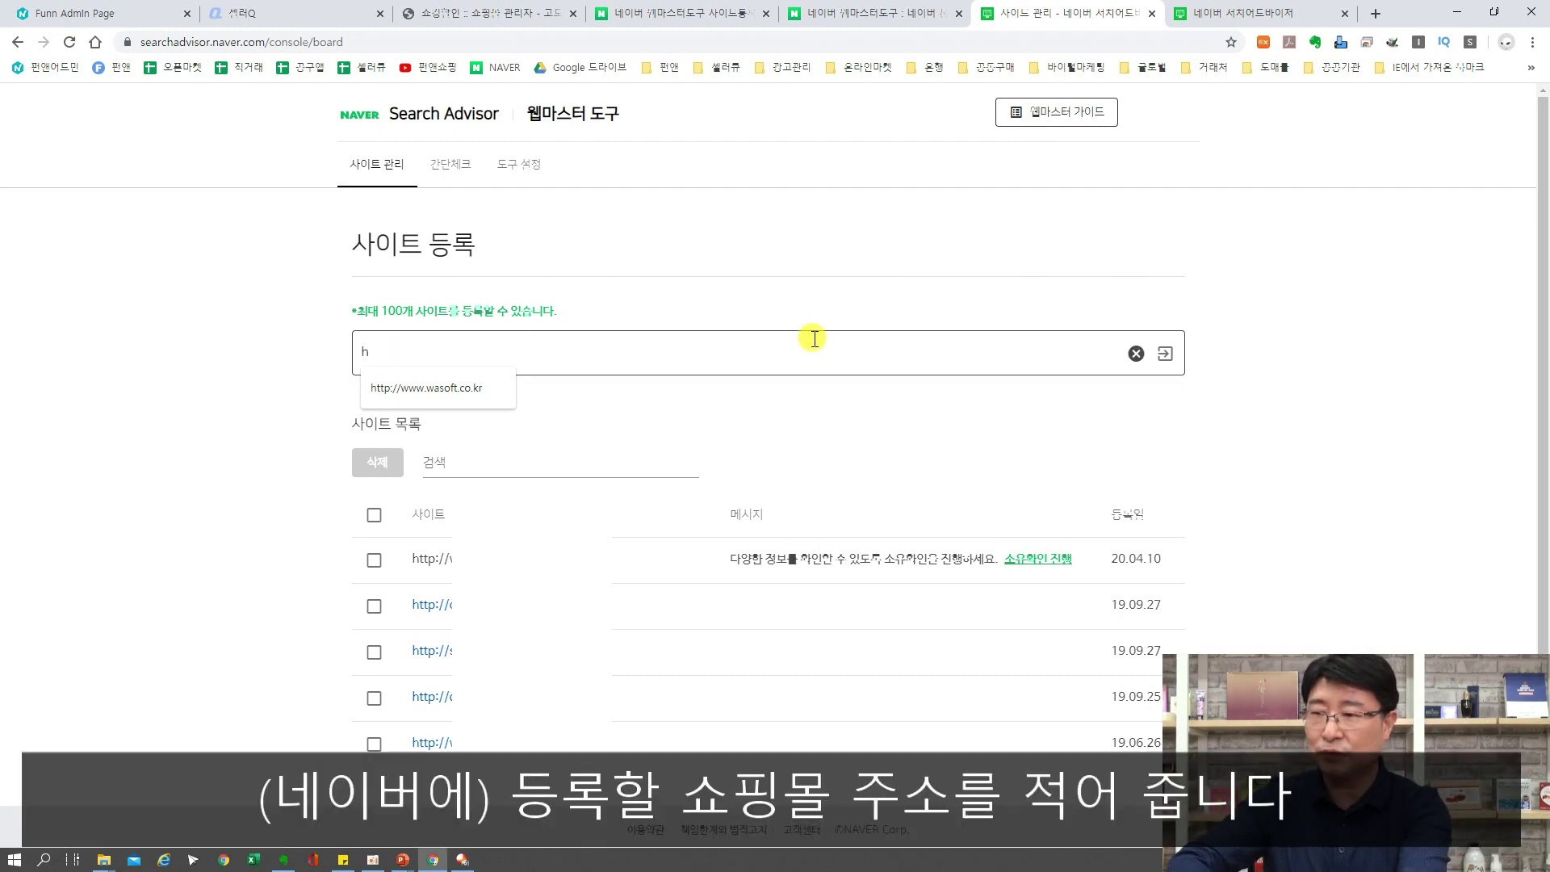
pyautogui.write('ttp://www.shopping.com')
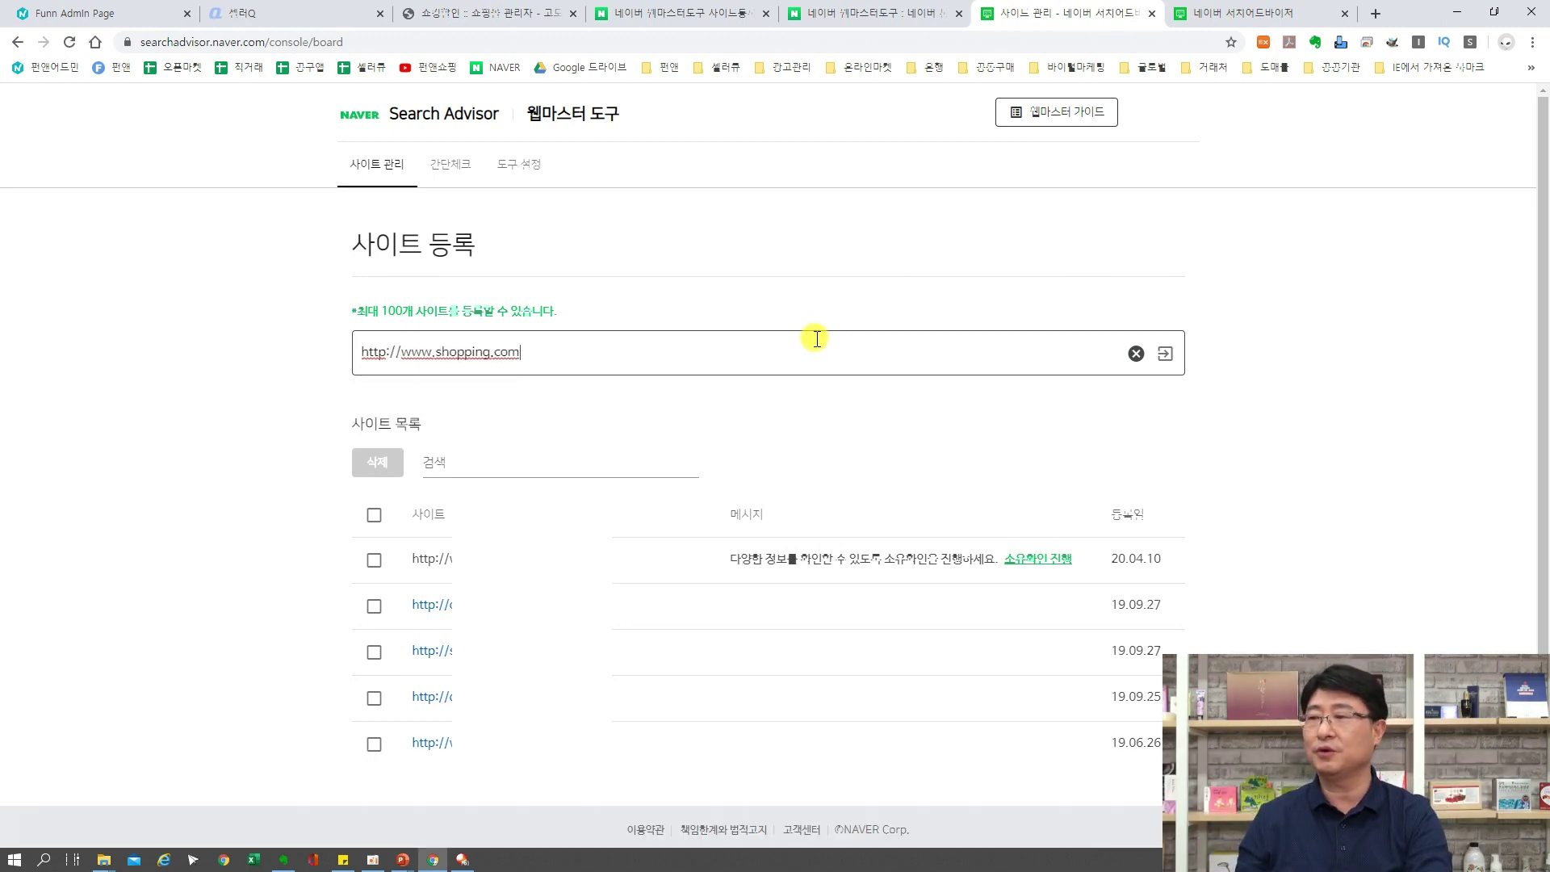
pyautogui.click(1165, 354)
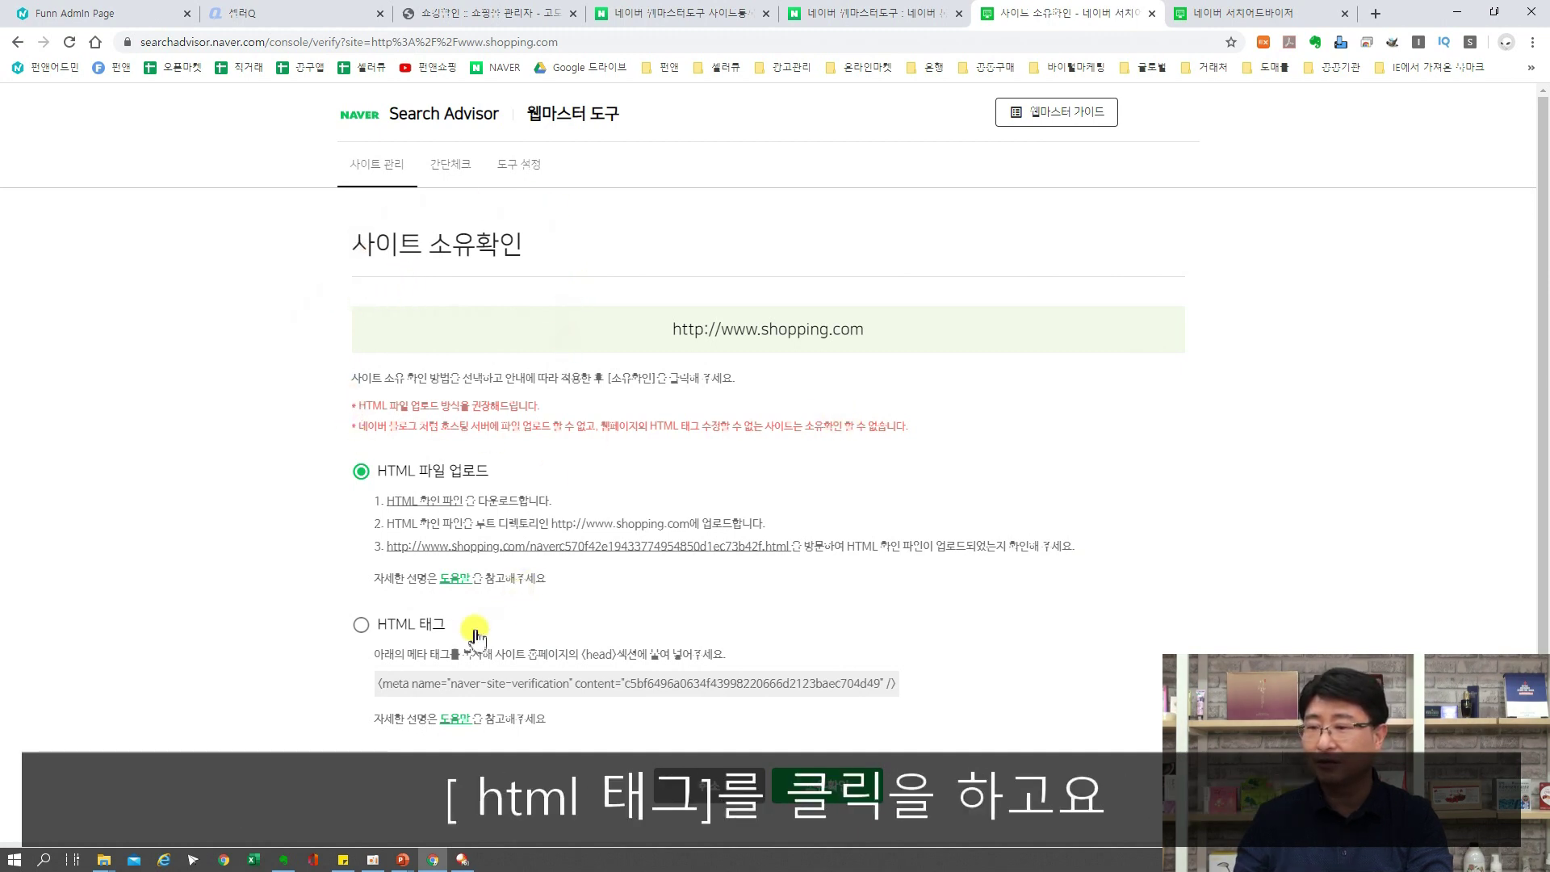
# Choose HTML tag as the site ownership verification method and copy the naver-site-verification meta tag
pyautogui.click(364, 635)
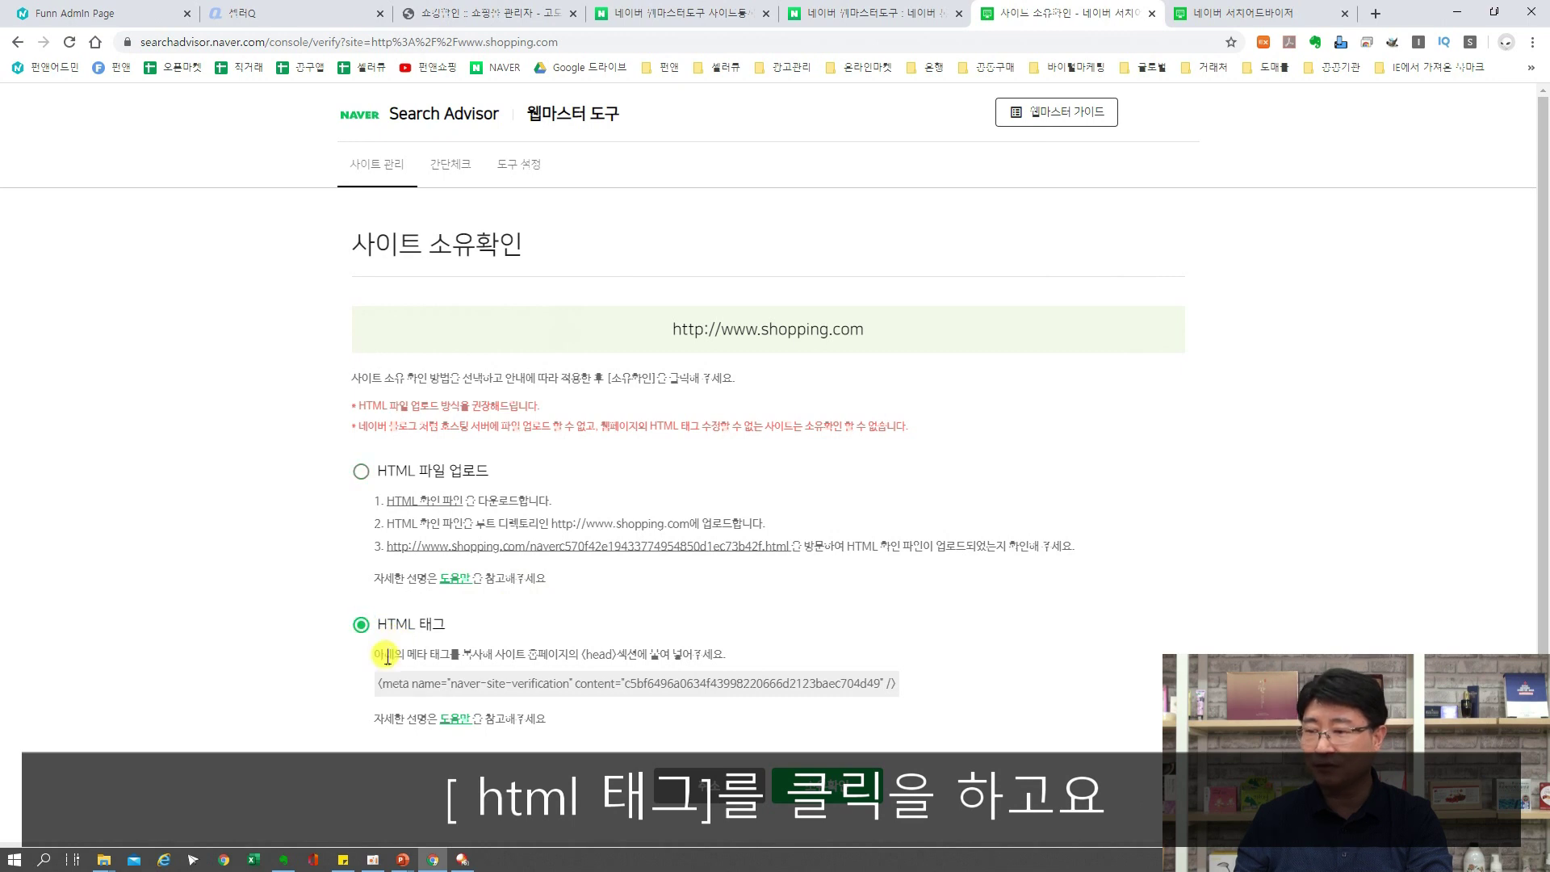
pyautogui.moveTo(379, 684); pyautogui.dragTo(1005, 688)
pyautogui.hotkey('ctrl', 'c')
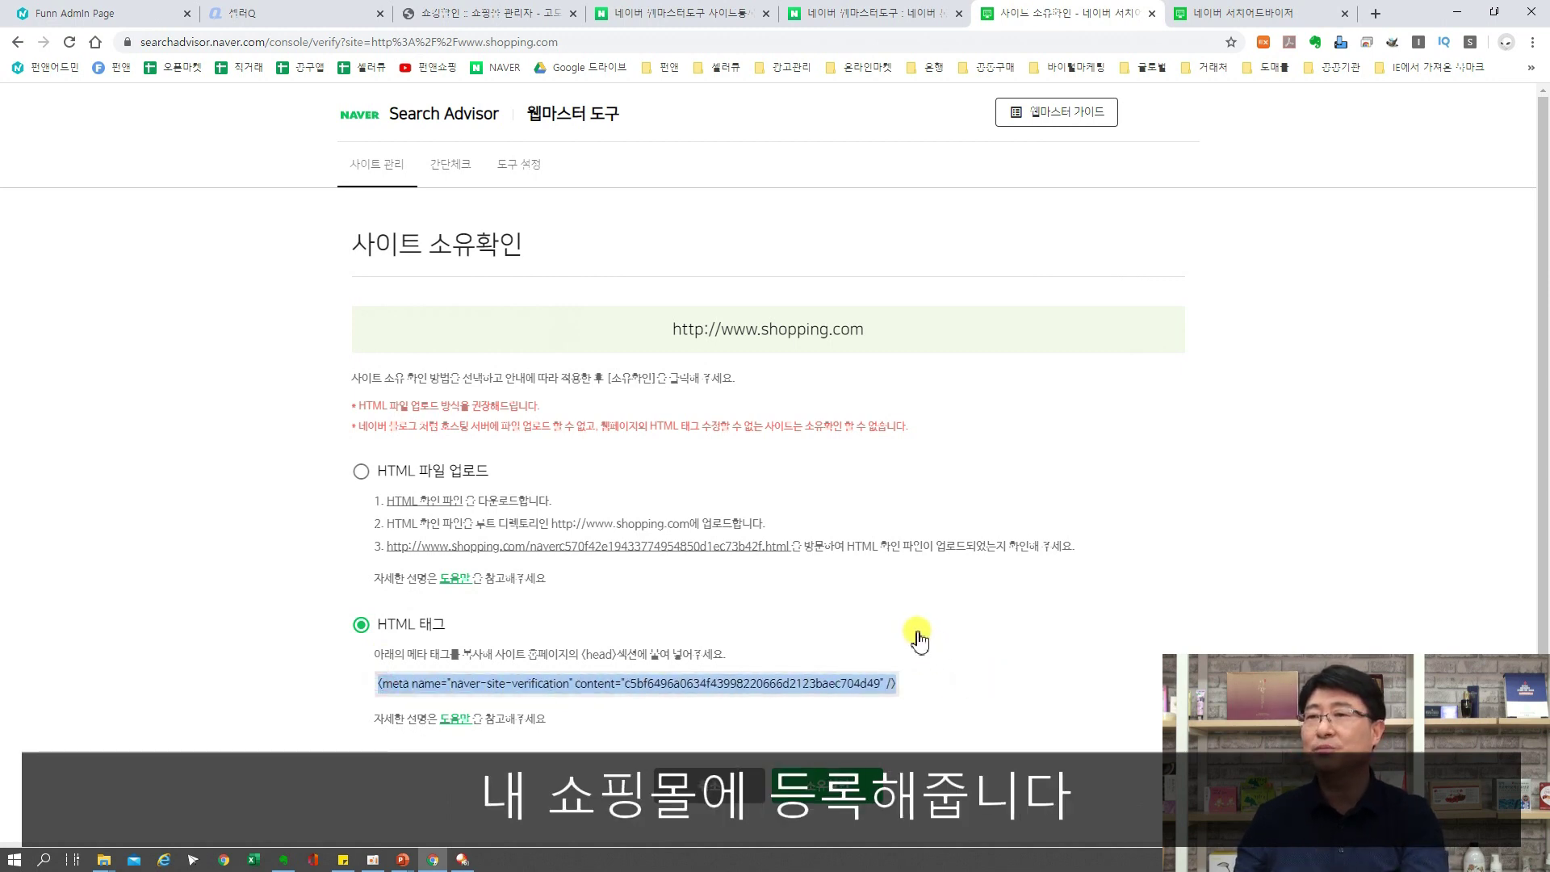
# Return to the Godomall admin site and start a new external script registration from external script management
pyautogui.click(501, 18)
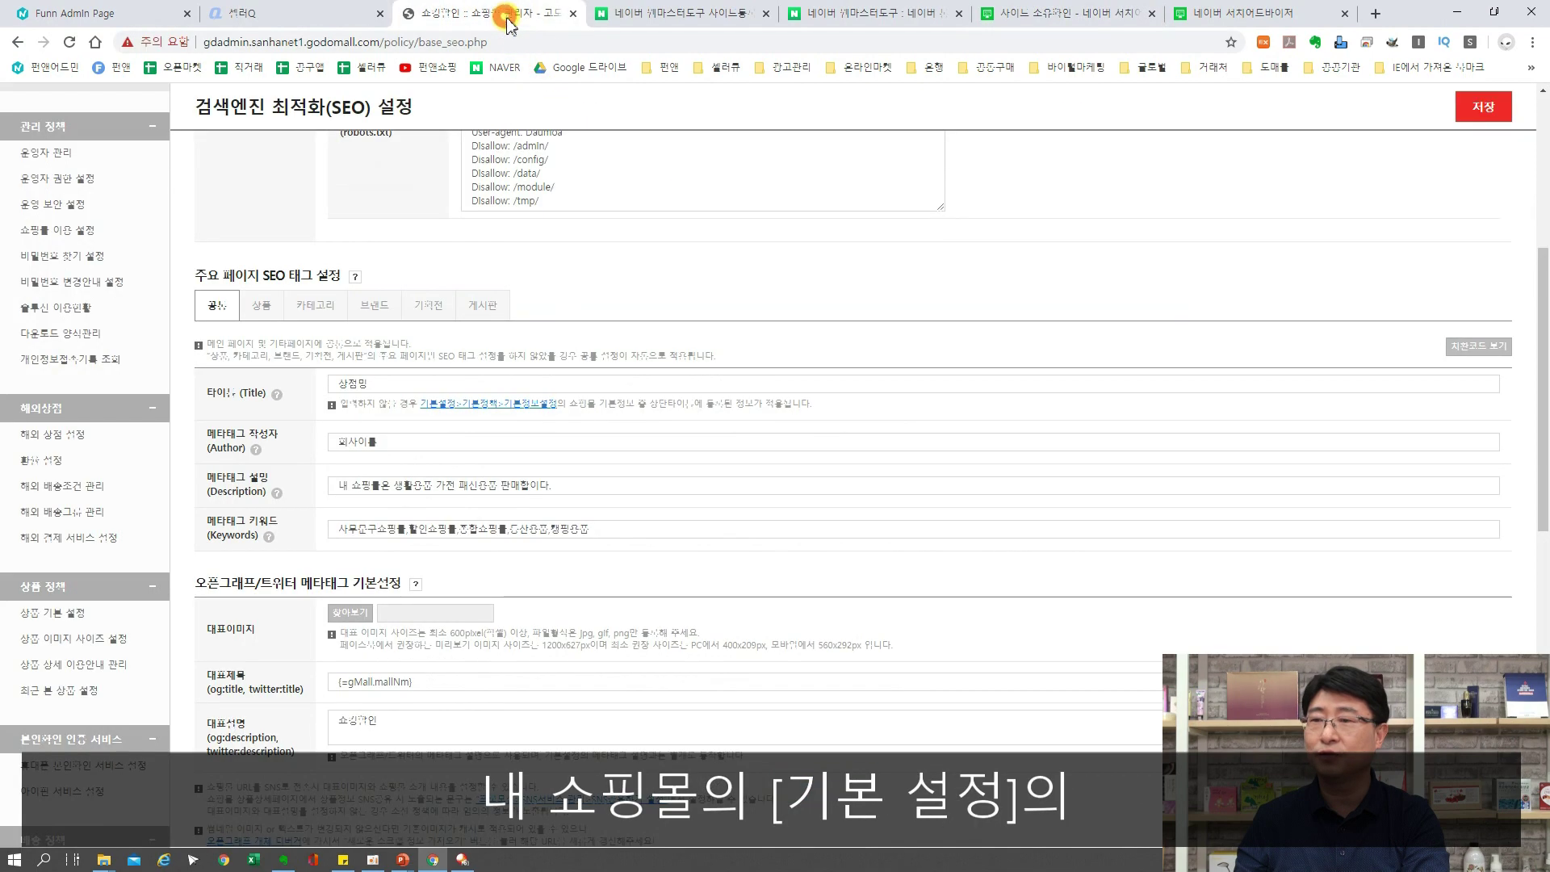
pyautogui.scroll(5, 242, 420)
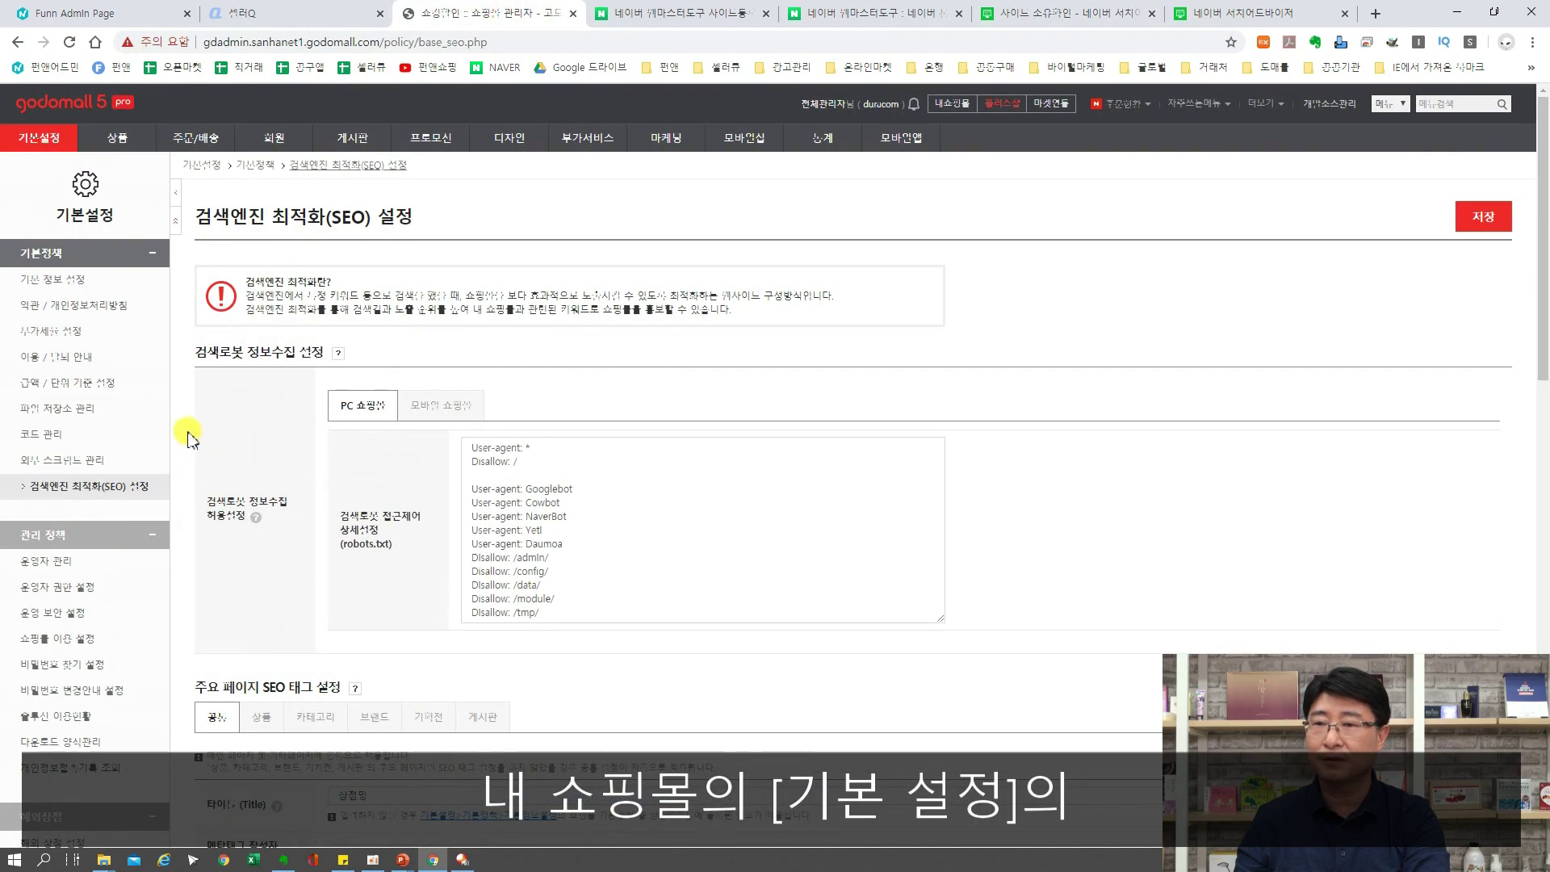
pyautogui.click(93, 462)
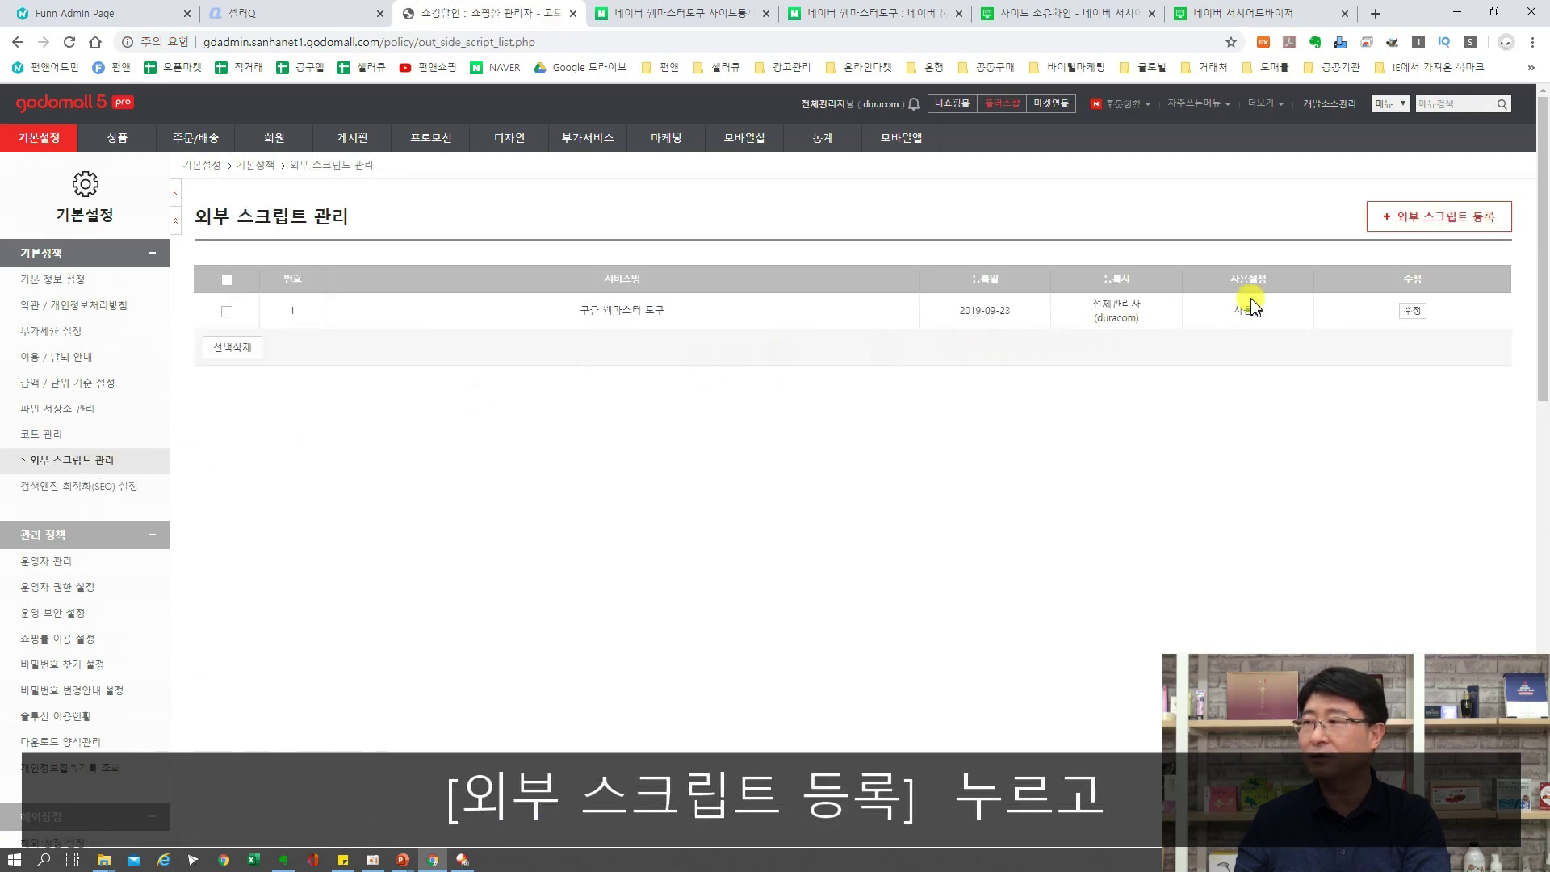
pyautogui.click(1442, 224)
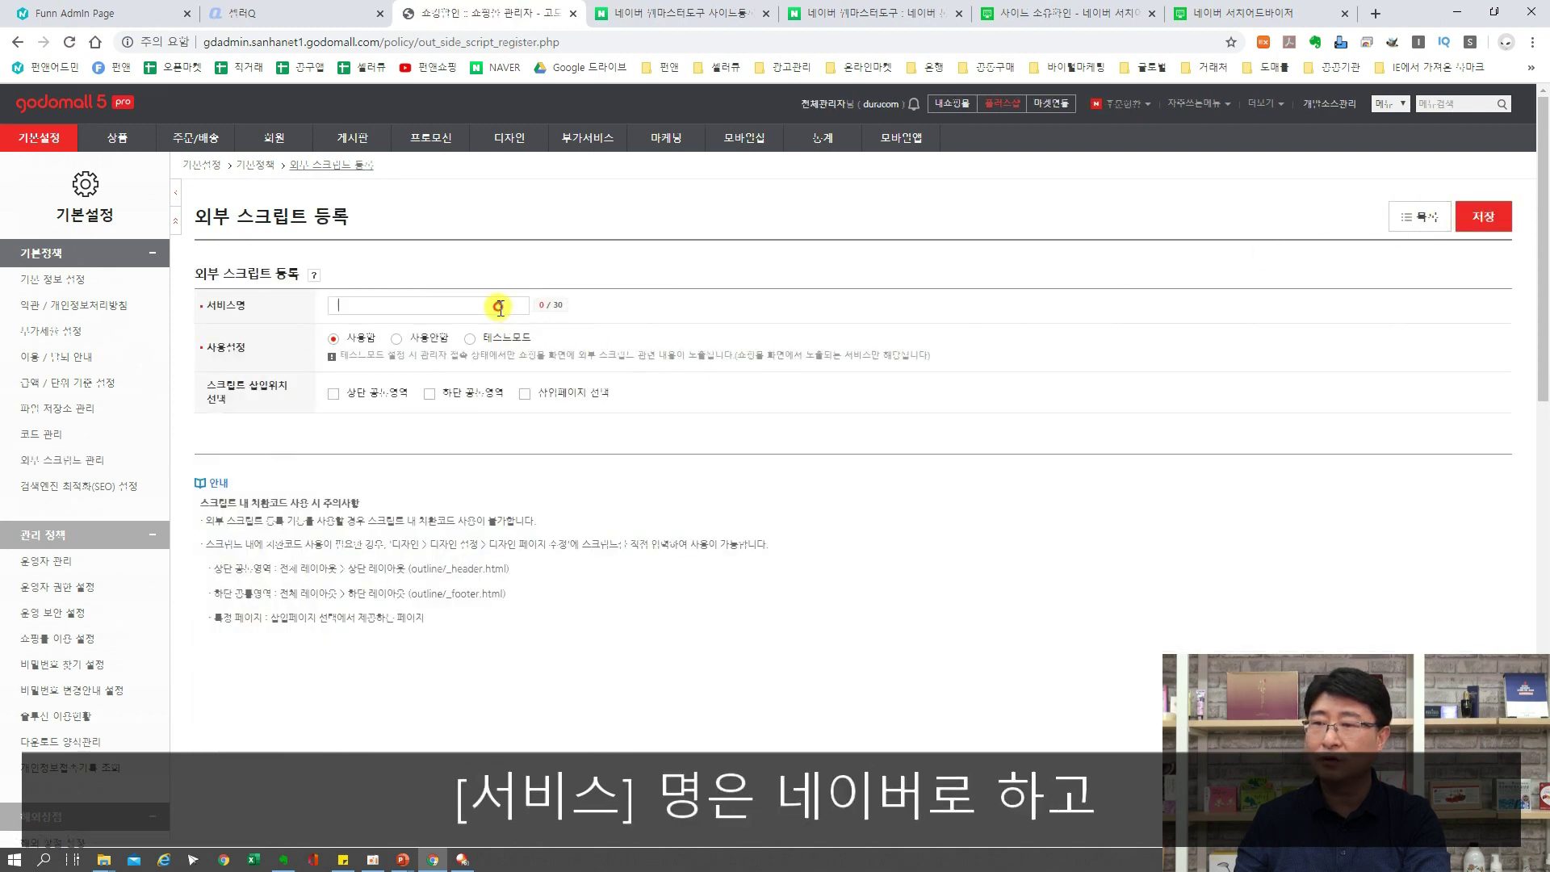
# Name the script's service "네이버등록" and choose the upper common area (상단 공통영역) as its insertion location
pyautogui.click(504, 306)
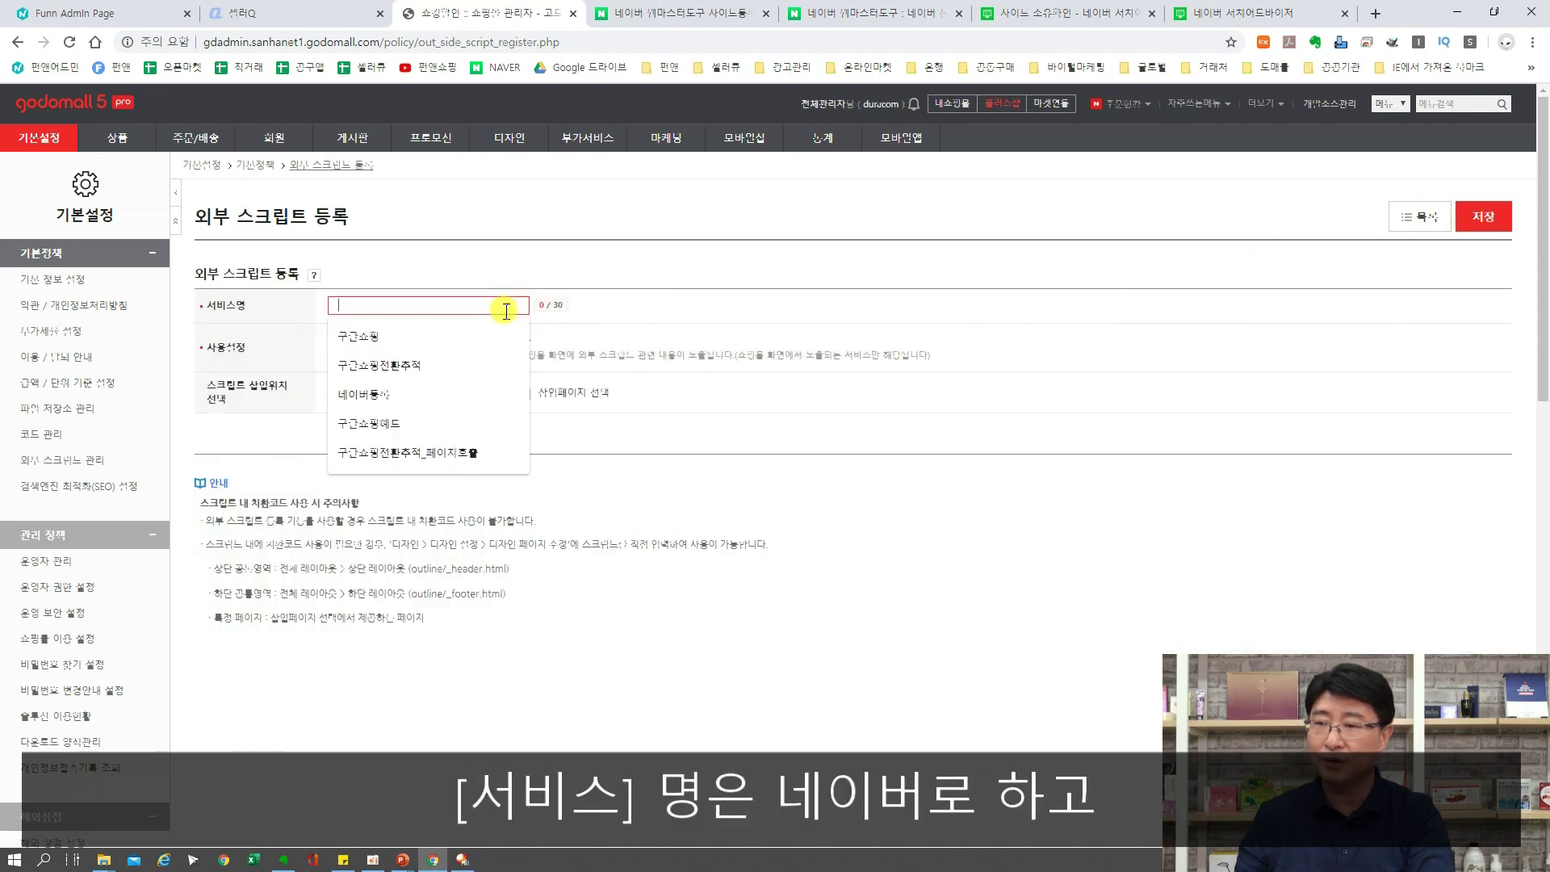
pyautogui.click(450, 393)
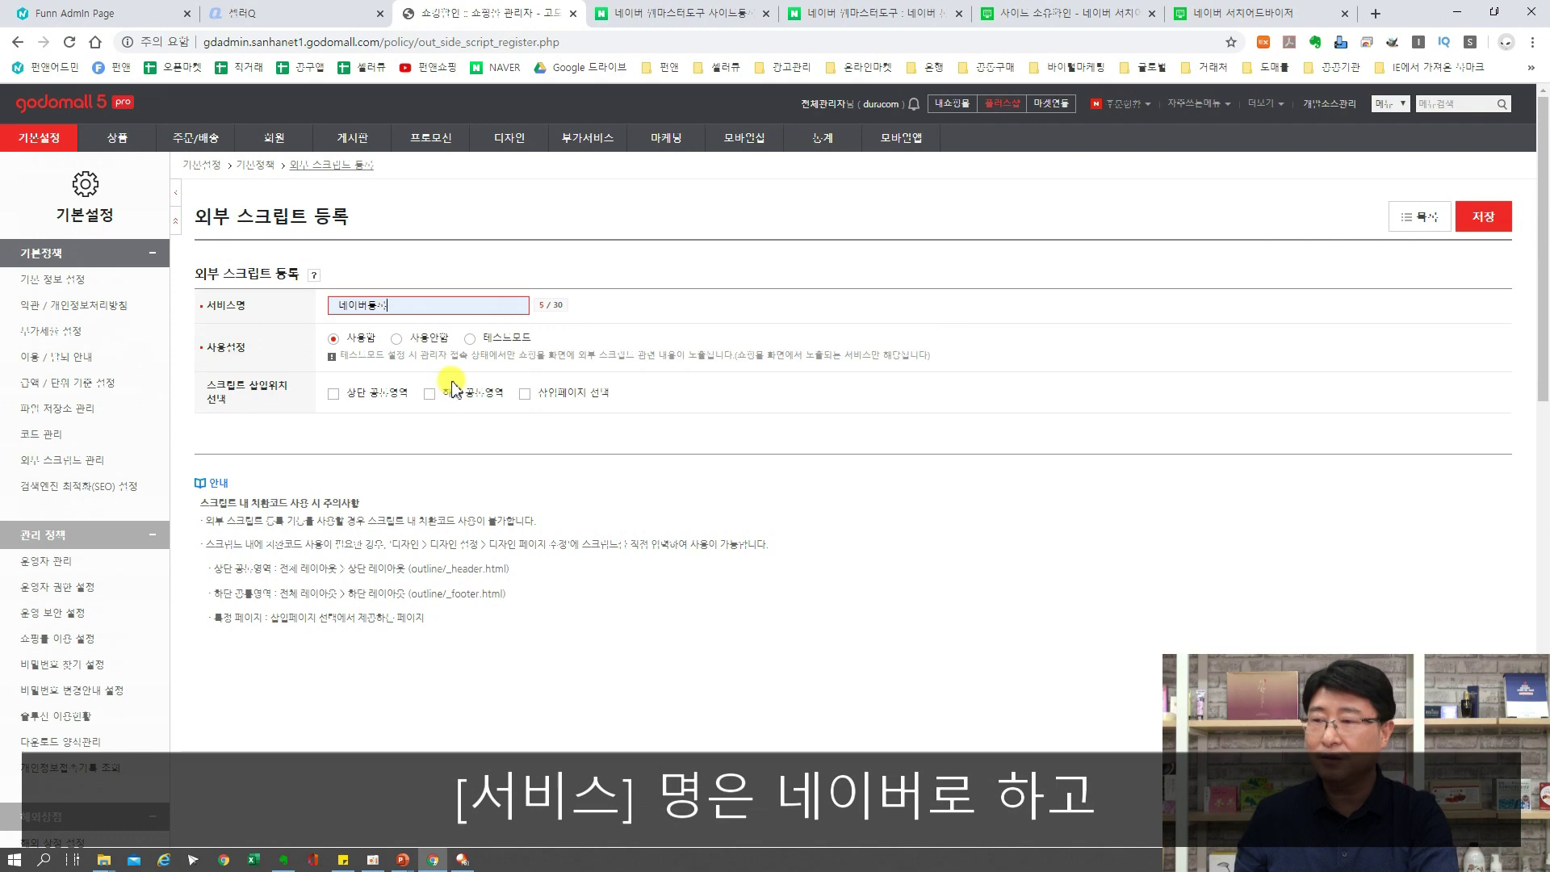
pyautogui.click(334, 394)
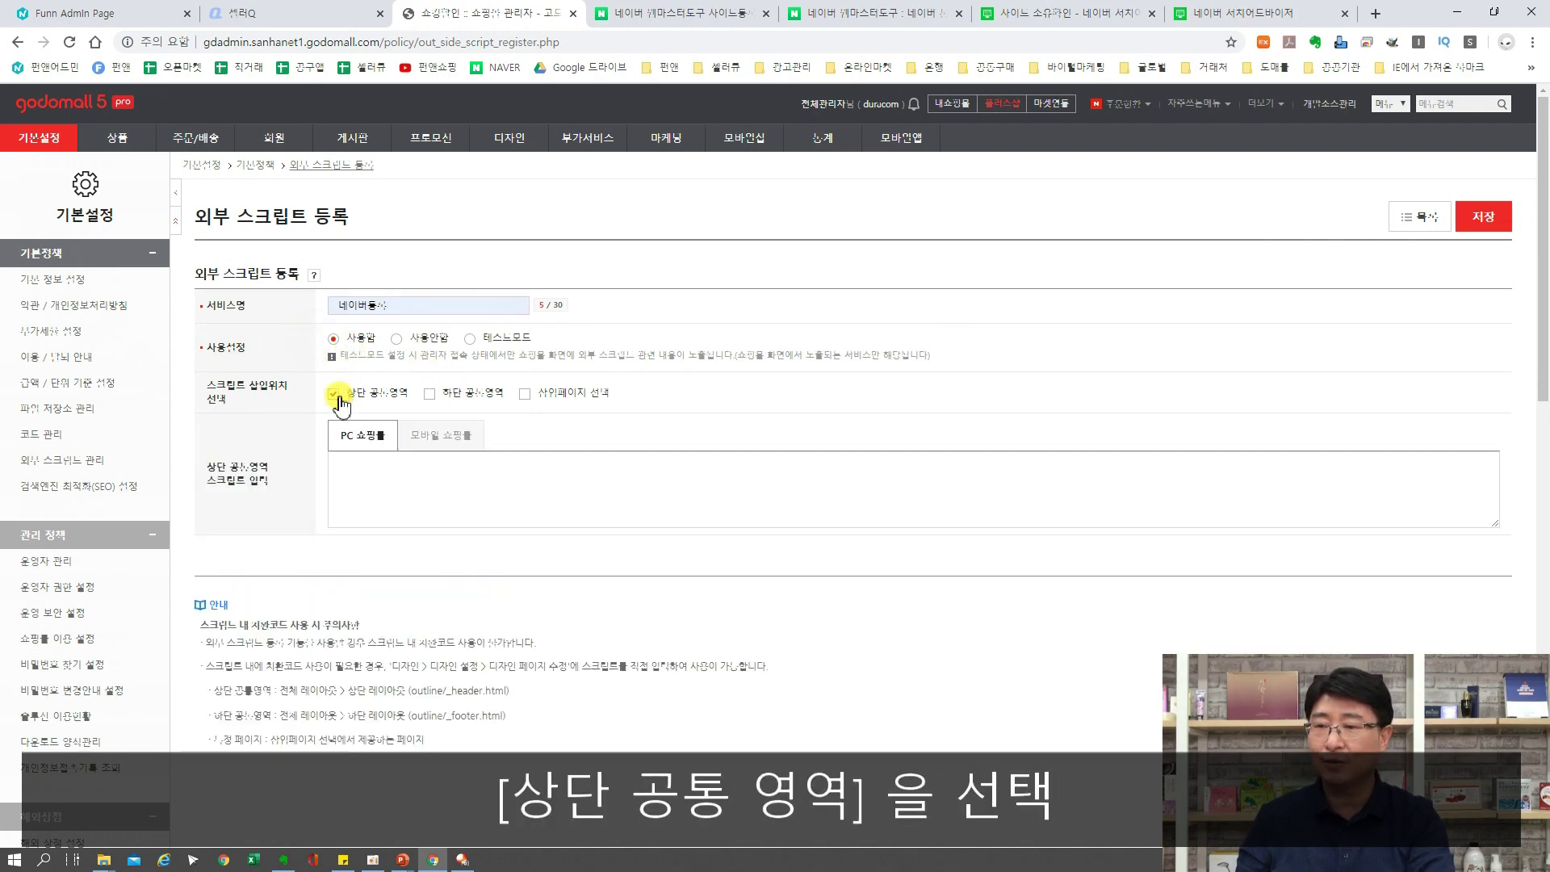
# Paste the copied Naver verification meta tag as the upper common area script for both the PC and mobile shops, and save the registration
pyautogui.click(383, 473)
pyautogui.hotkey('ctrl', 'v')
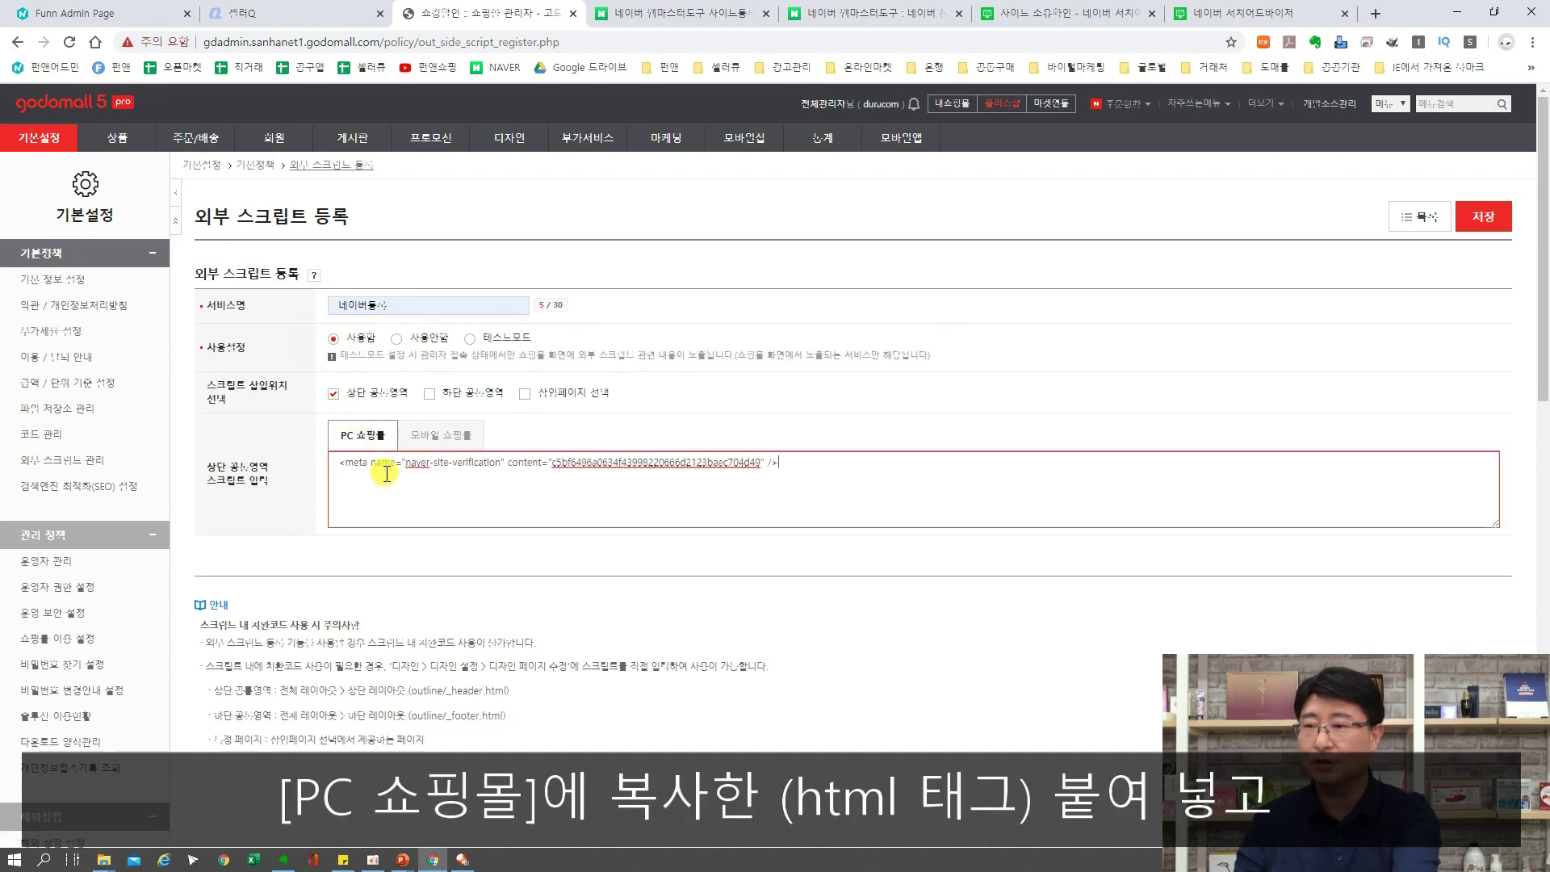
pyautogui.click(434, 443)
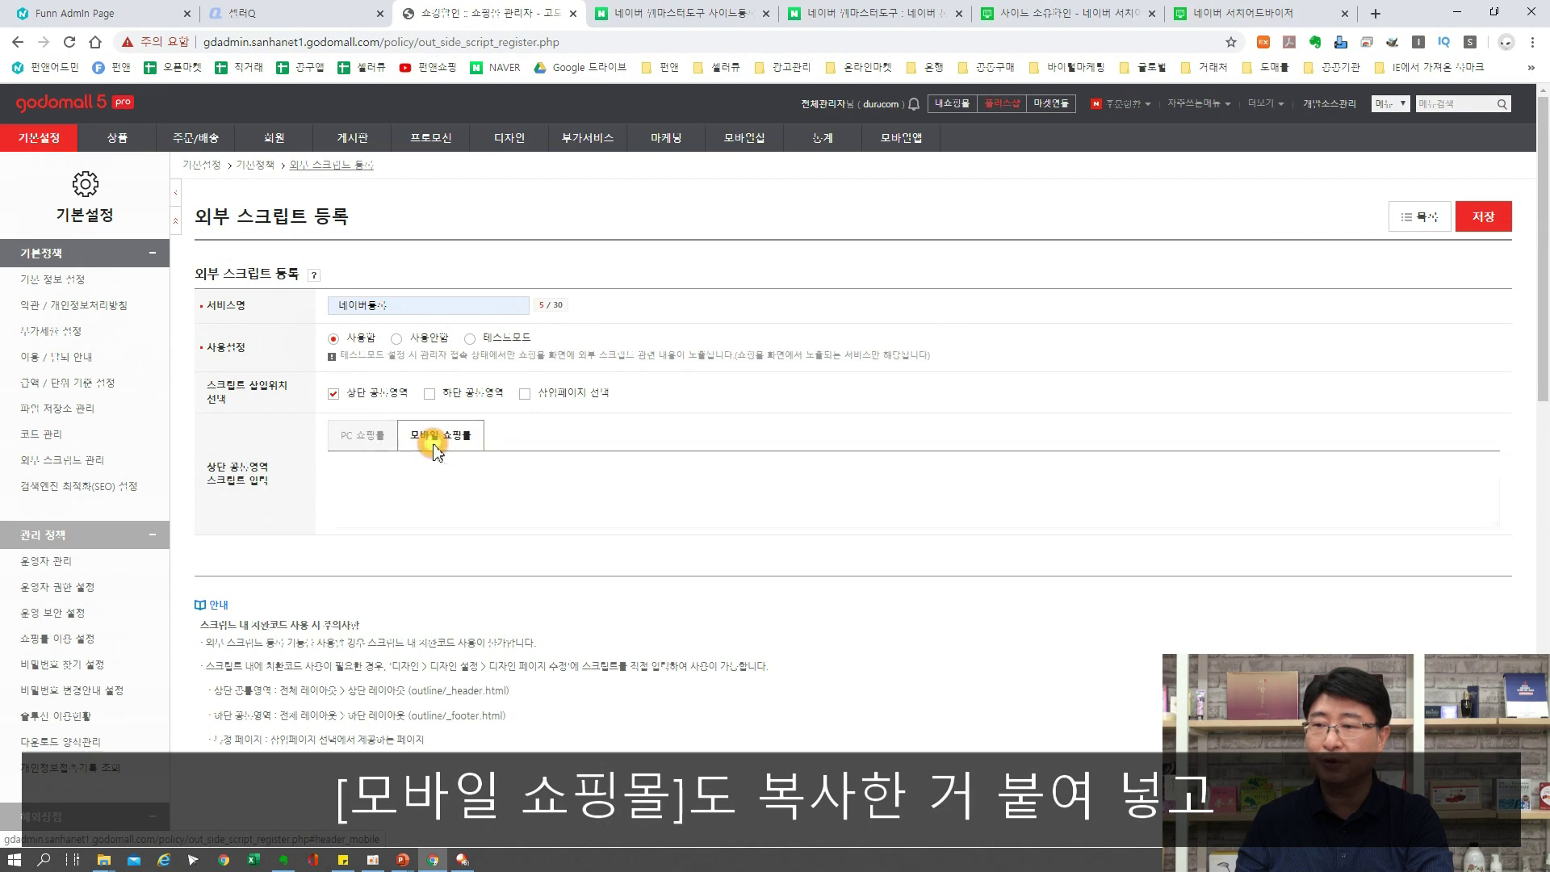
pyautogui.click(418, 477)
pyautogui.hotkey('ctrl', 'v')
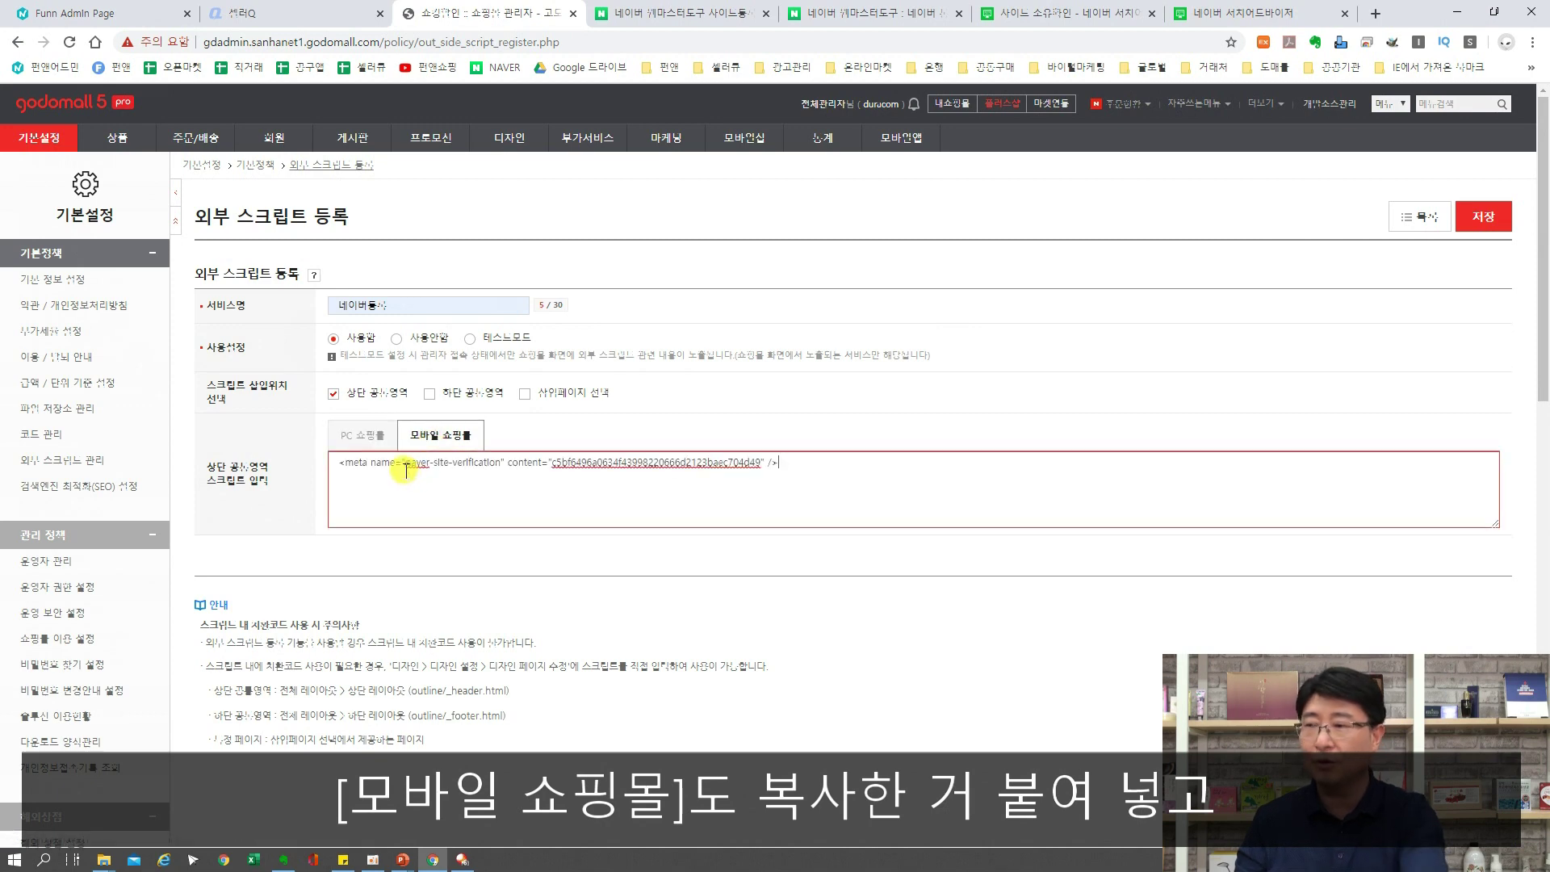
pyautogui.click(1500, 218)
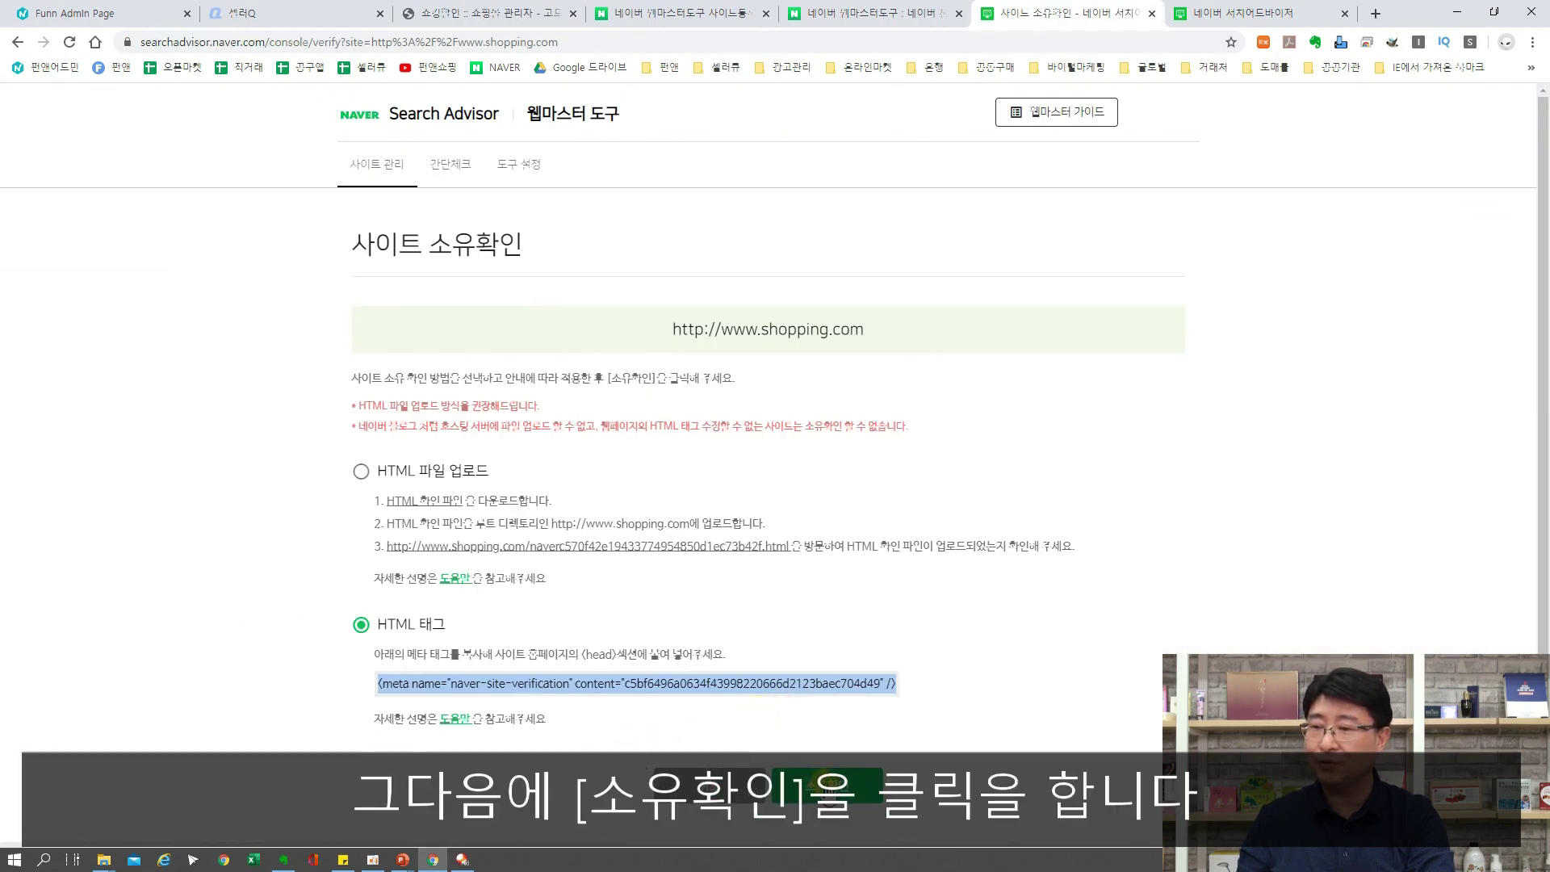
# Request ownership verification of the site in Naver Search Advisor, submit the security image characters, and dismiss the resulting alert
pyautogui.click(814, 774)
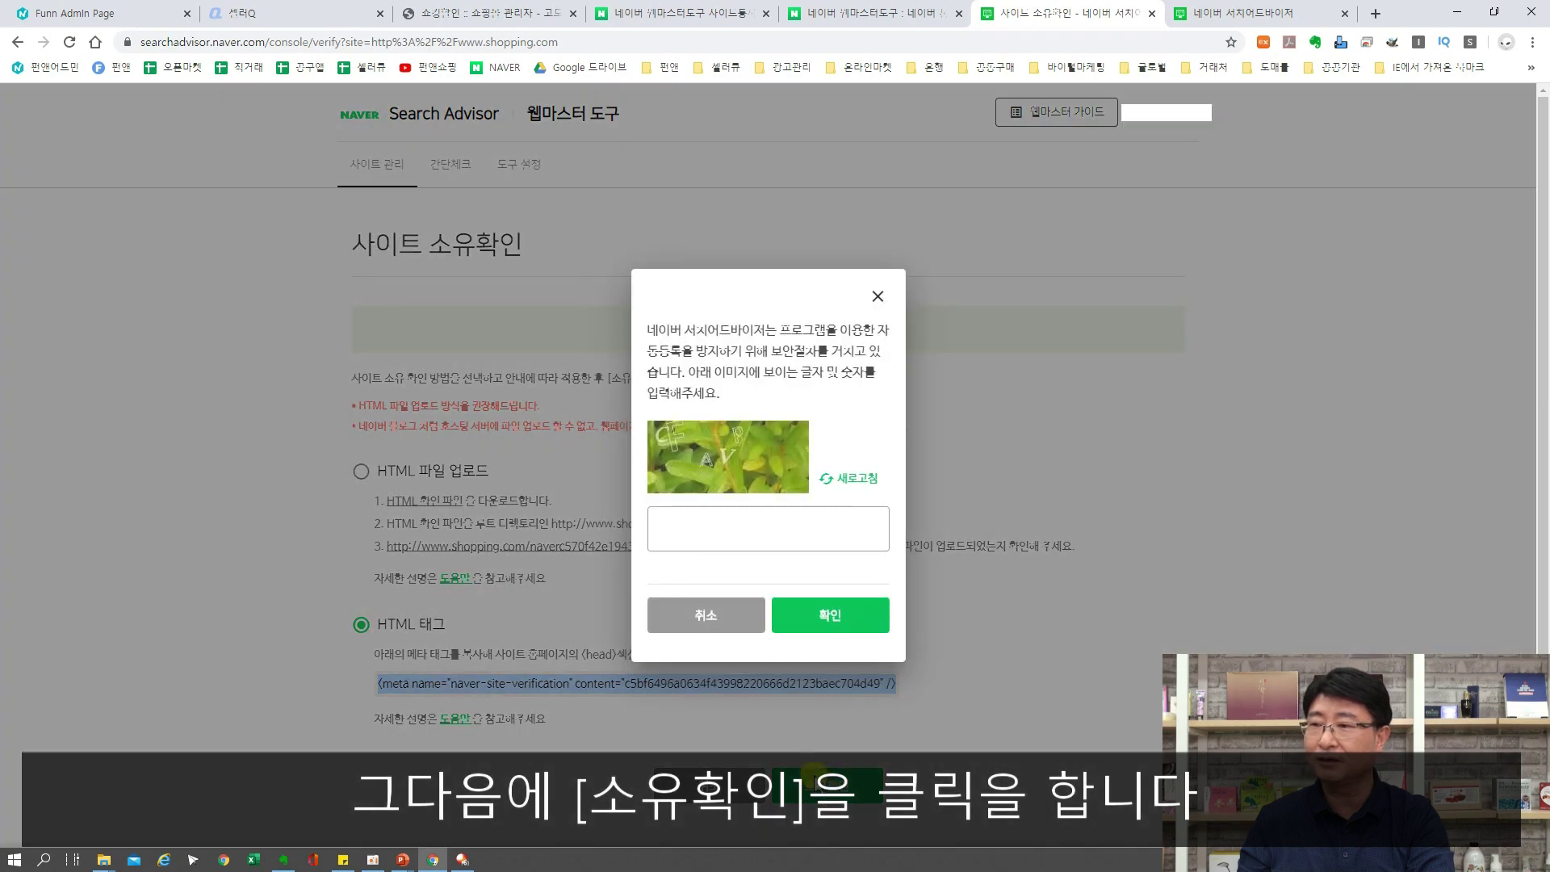
pyautogui.click(739, 521)
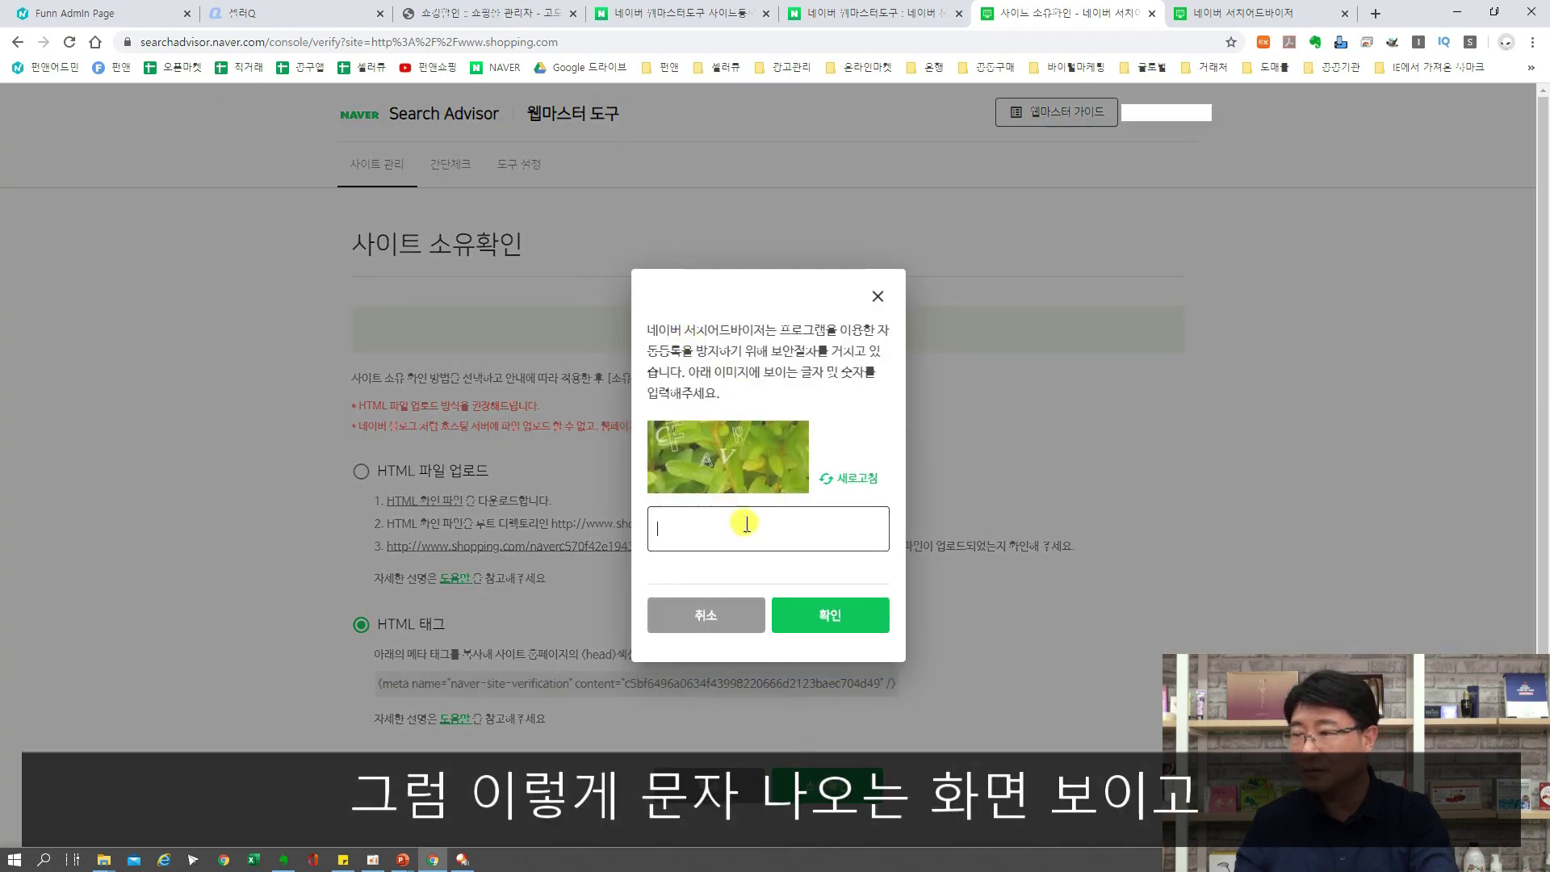
pyautogui.write('cfavp')
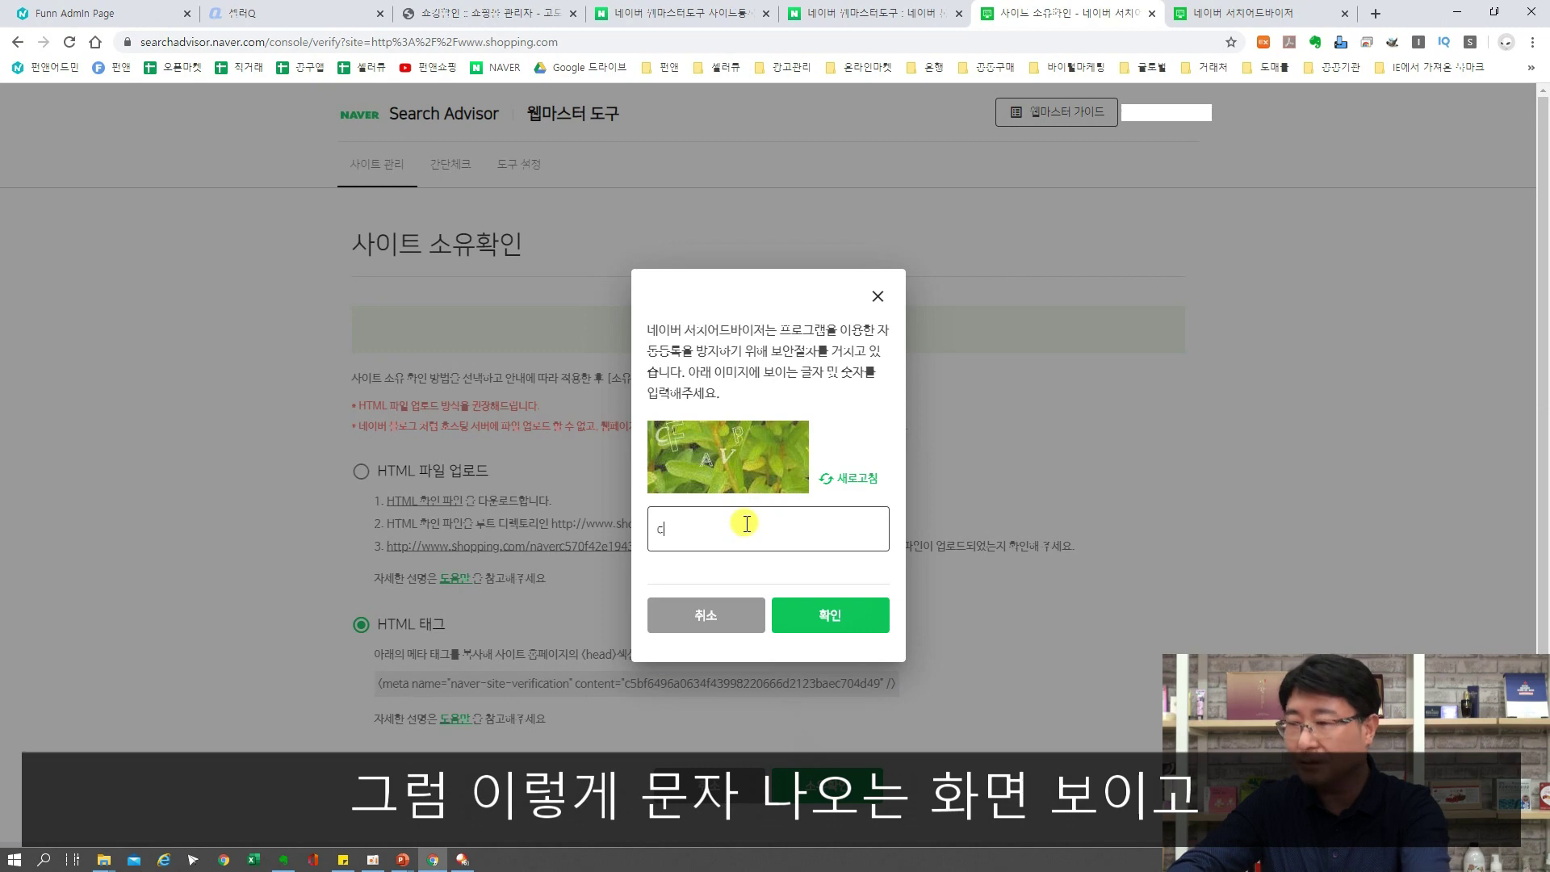
pyautogui.click(821, 618)
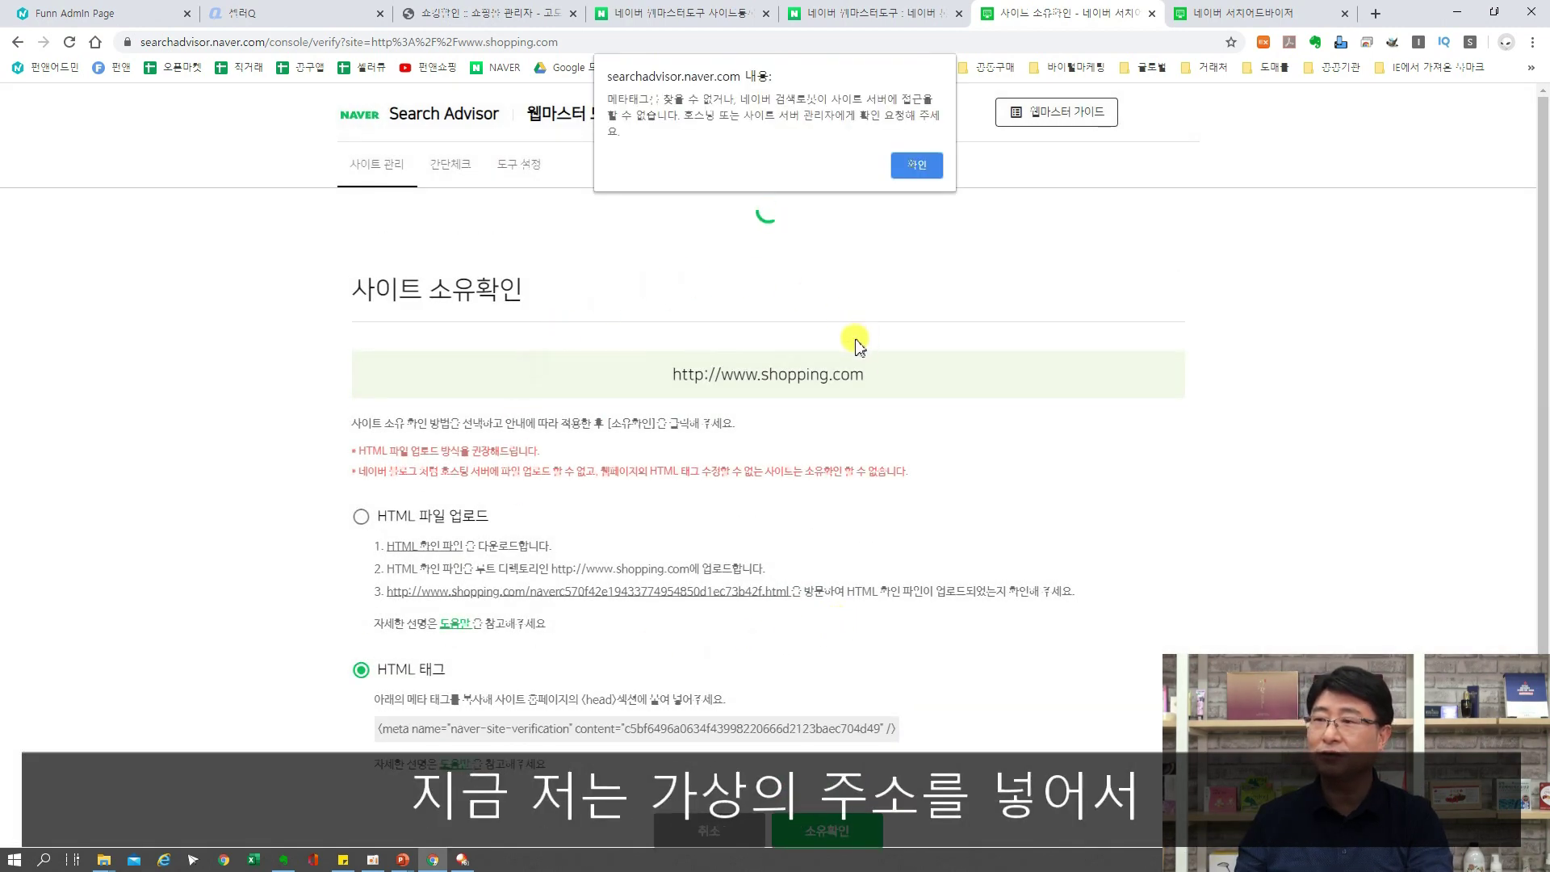
pyautogui.click(669, 380)
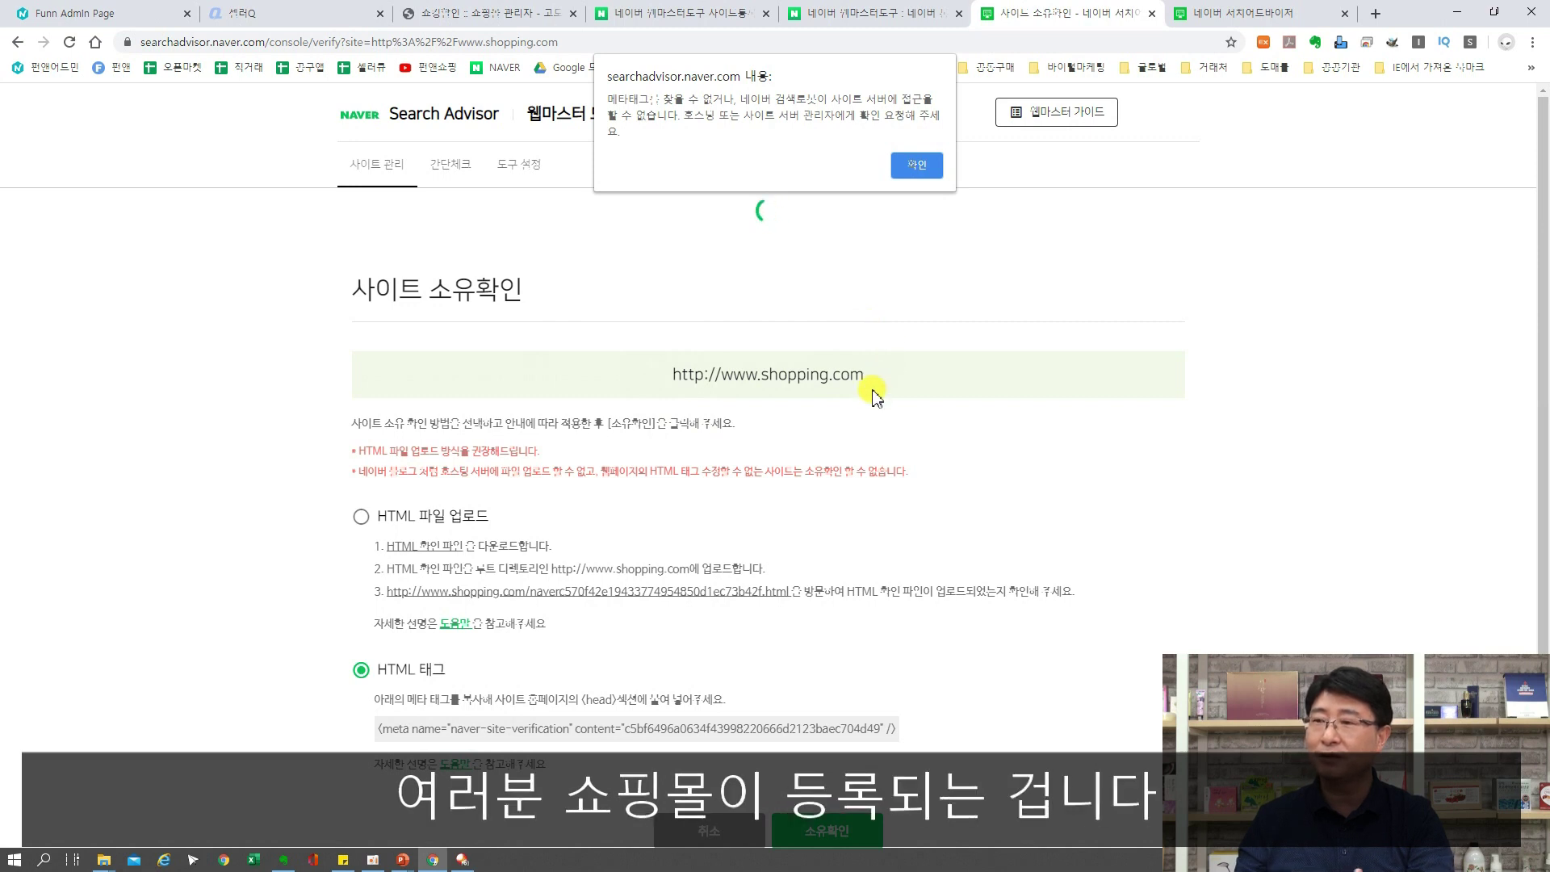
pyautogui.click(915, 165)
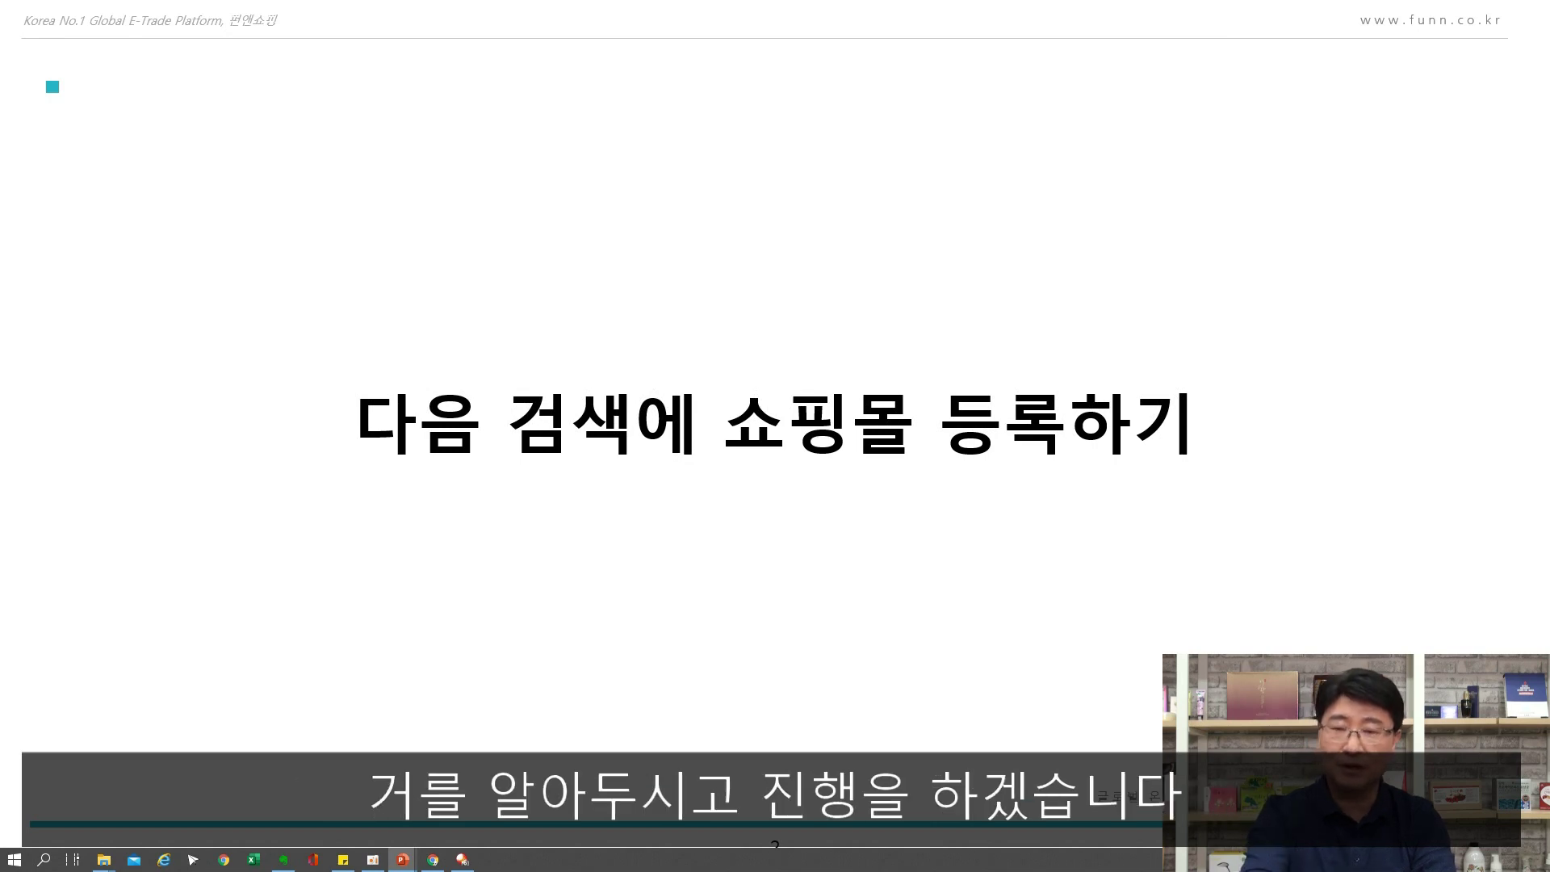
# Leave the slideshow, search Daum for "다음 검색등록" and open the Daum 검색등록 site from the results
pyautogui.press('Escape')
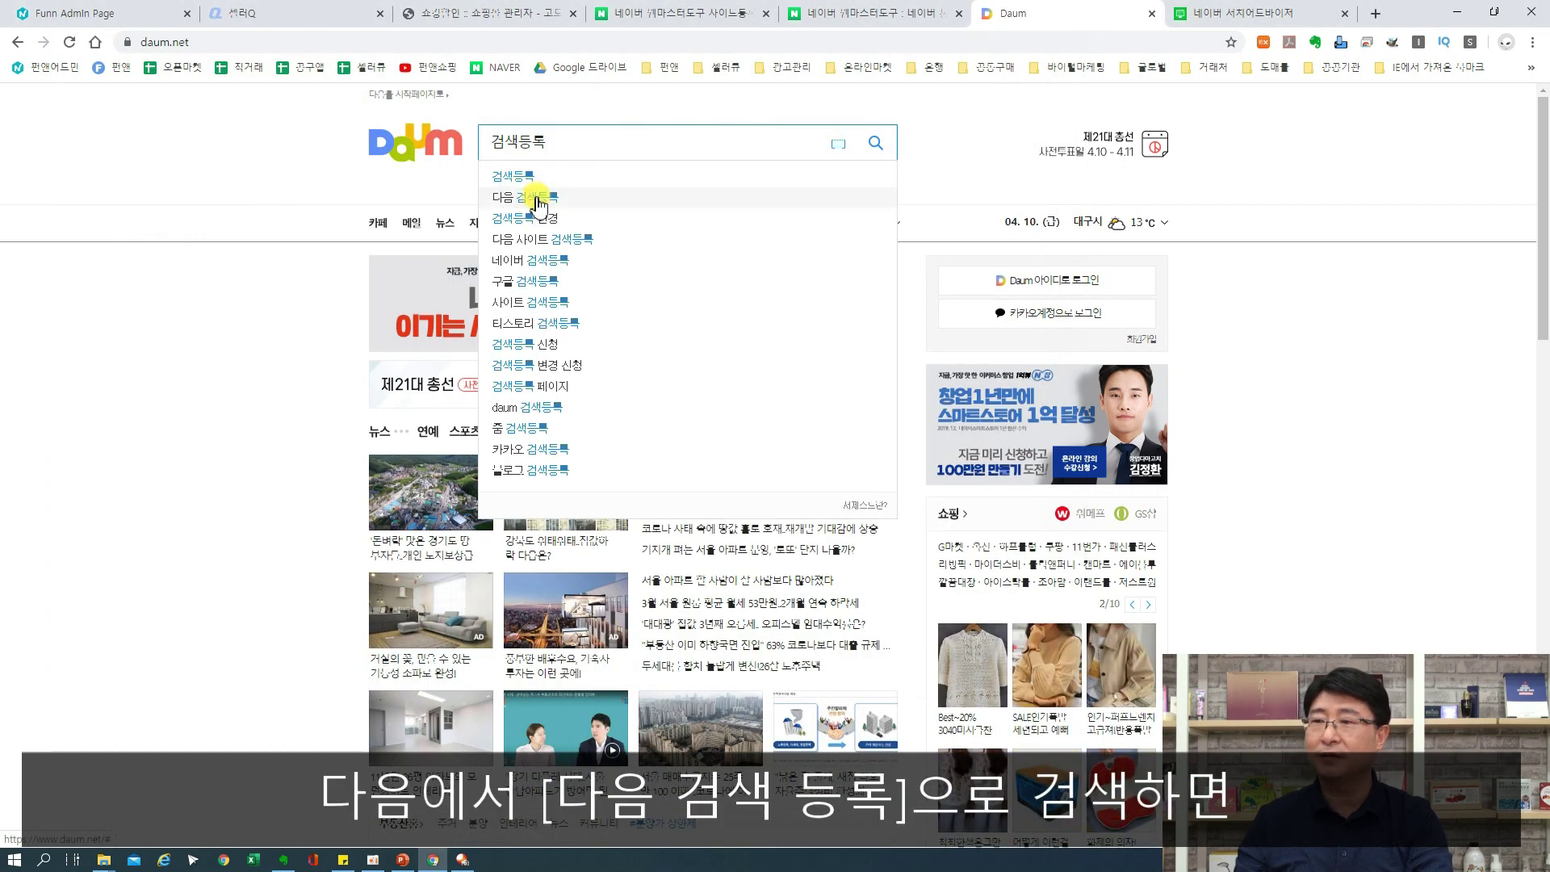
pyautogui.click(540, 202)
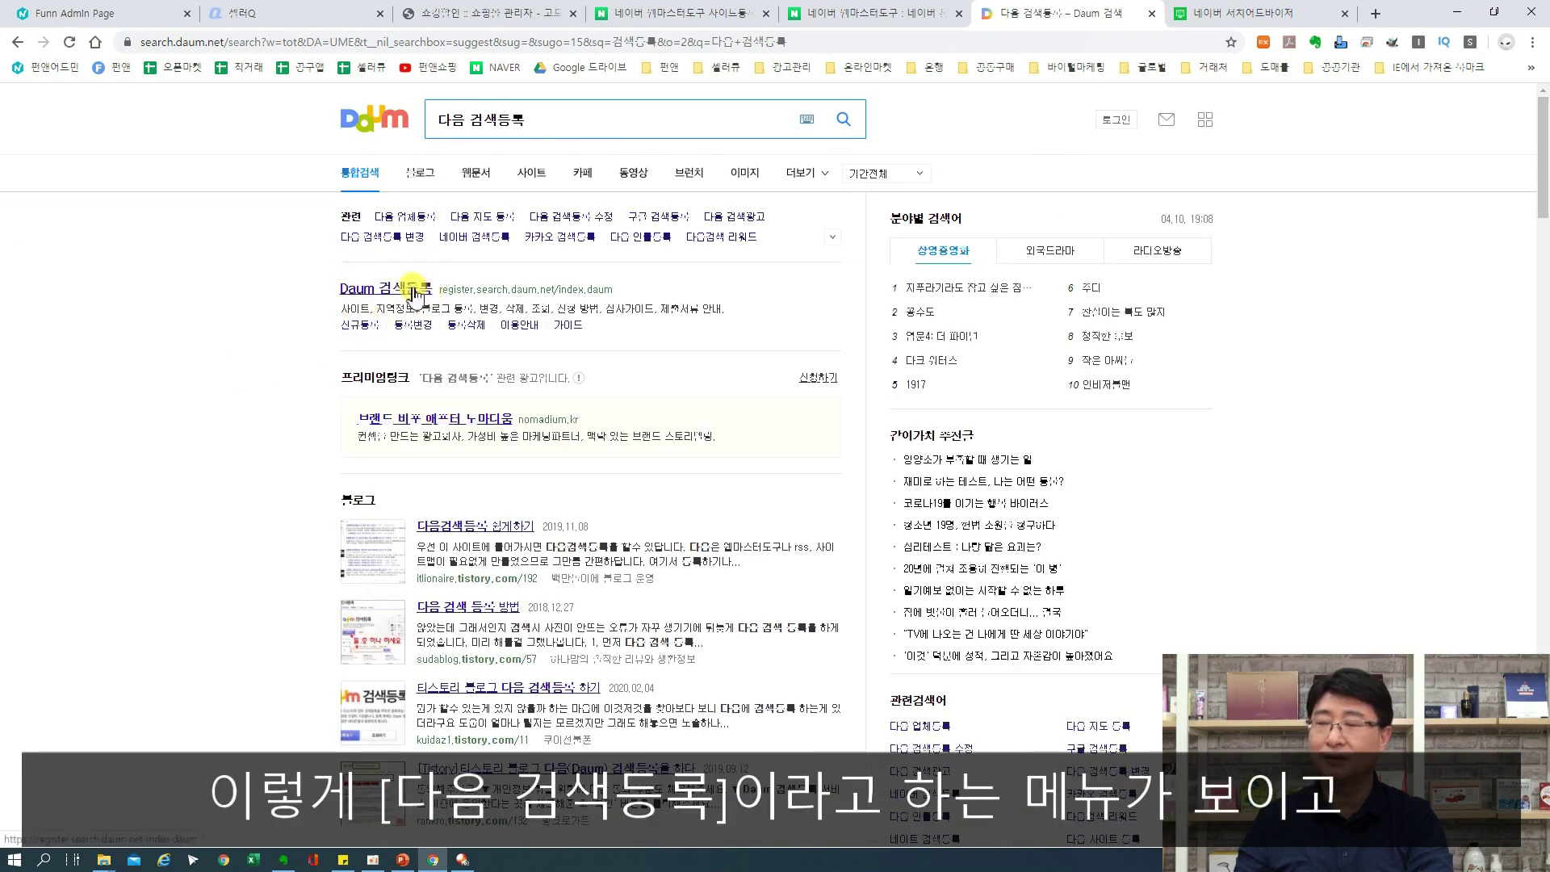
pyautogui.click(409, 288)
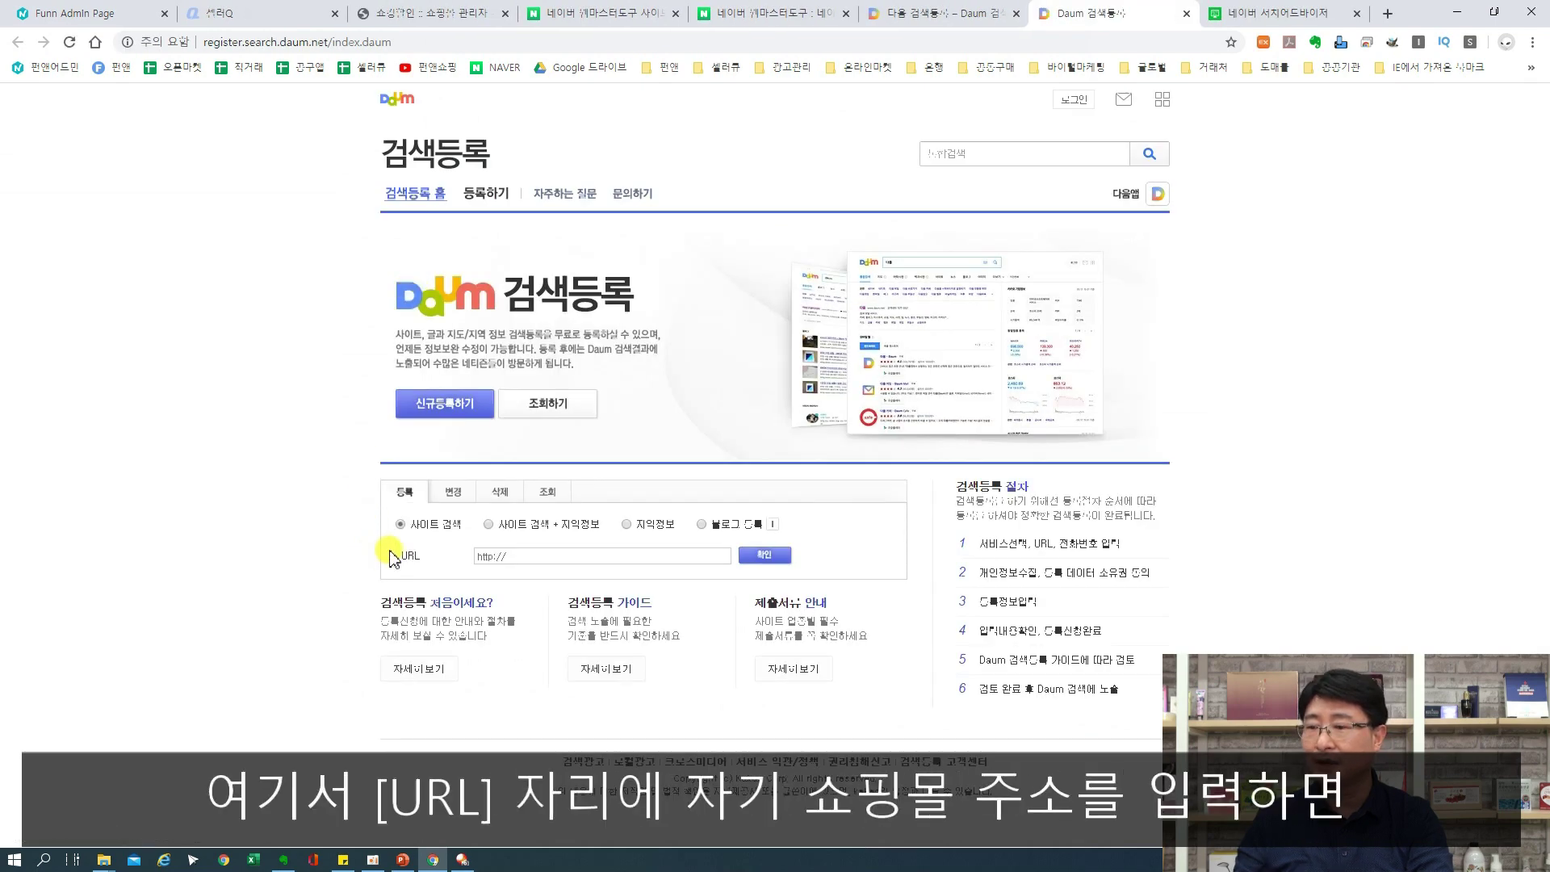
pyautogui.click(525, 559)
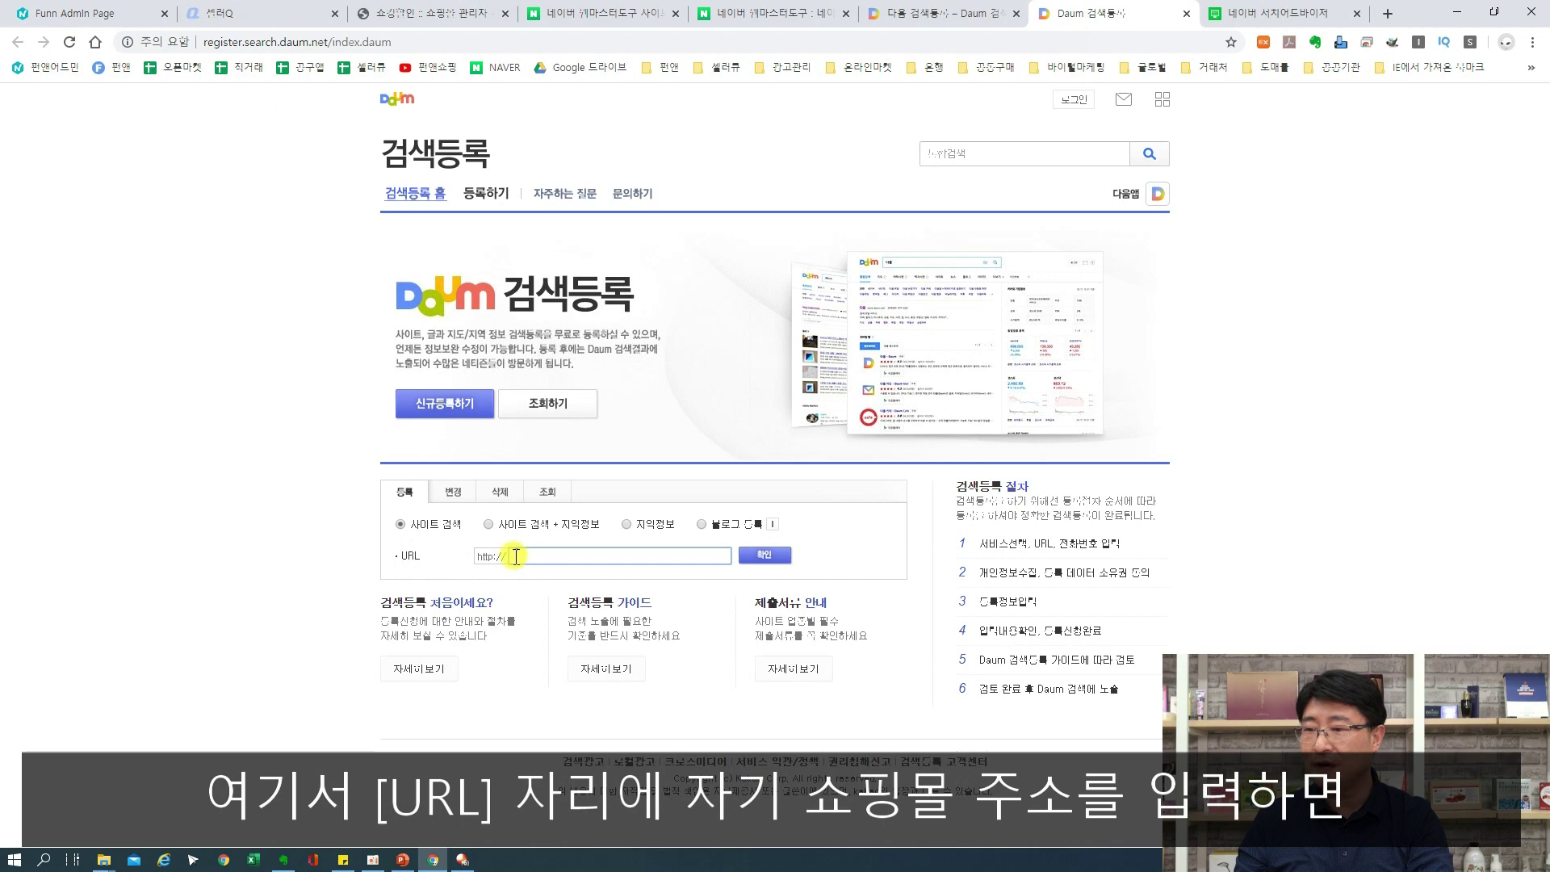
pyautogui.write('www.shopclean.co.kr')
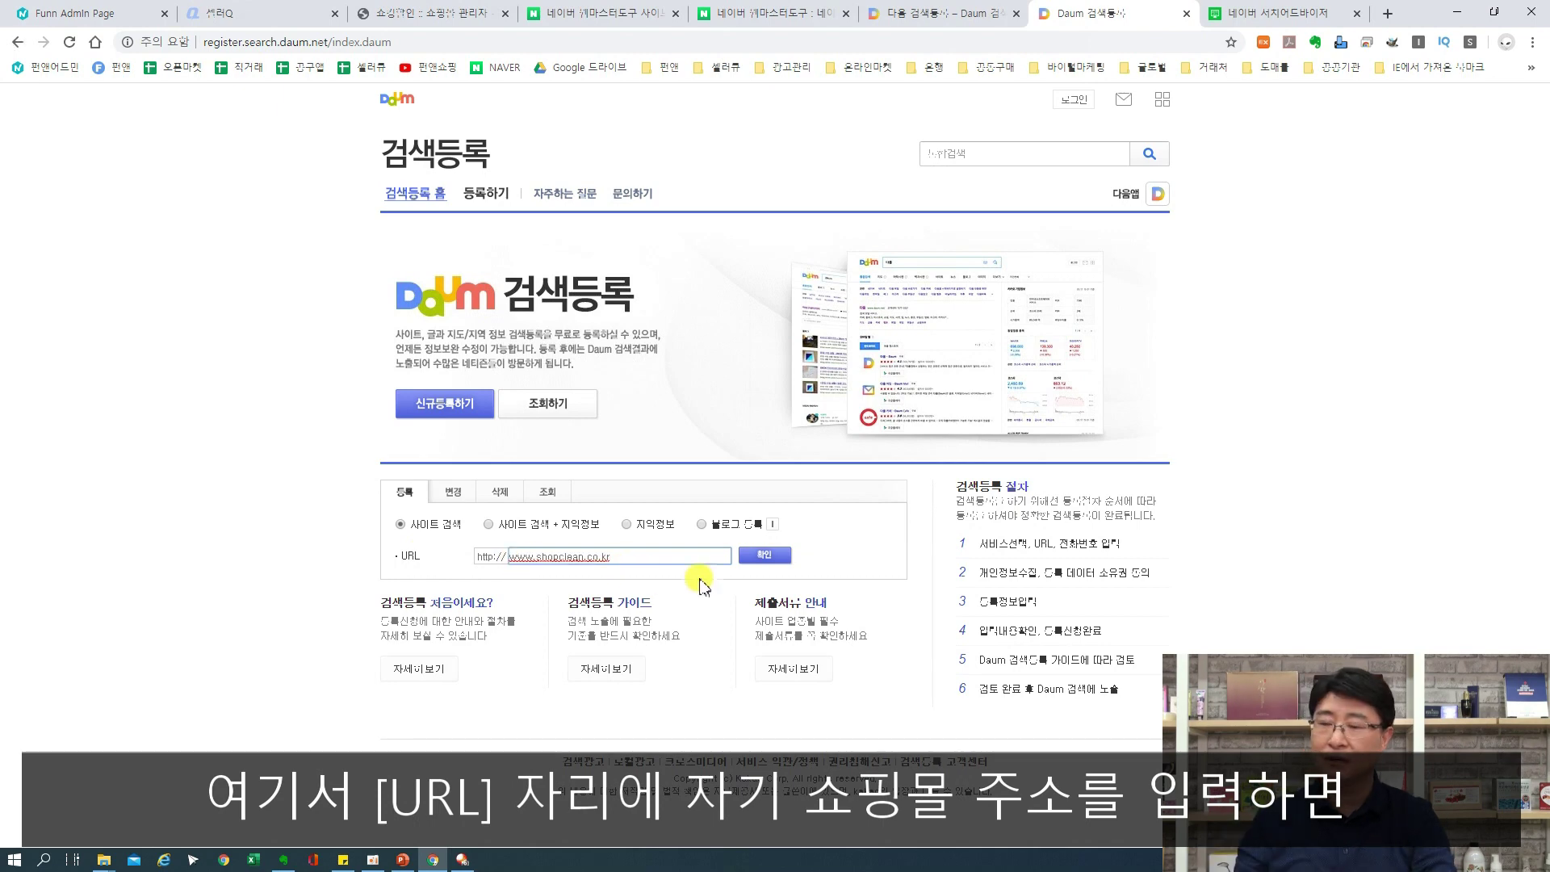
pyautogui.click(765, 557)
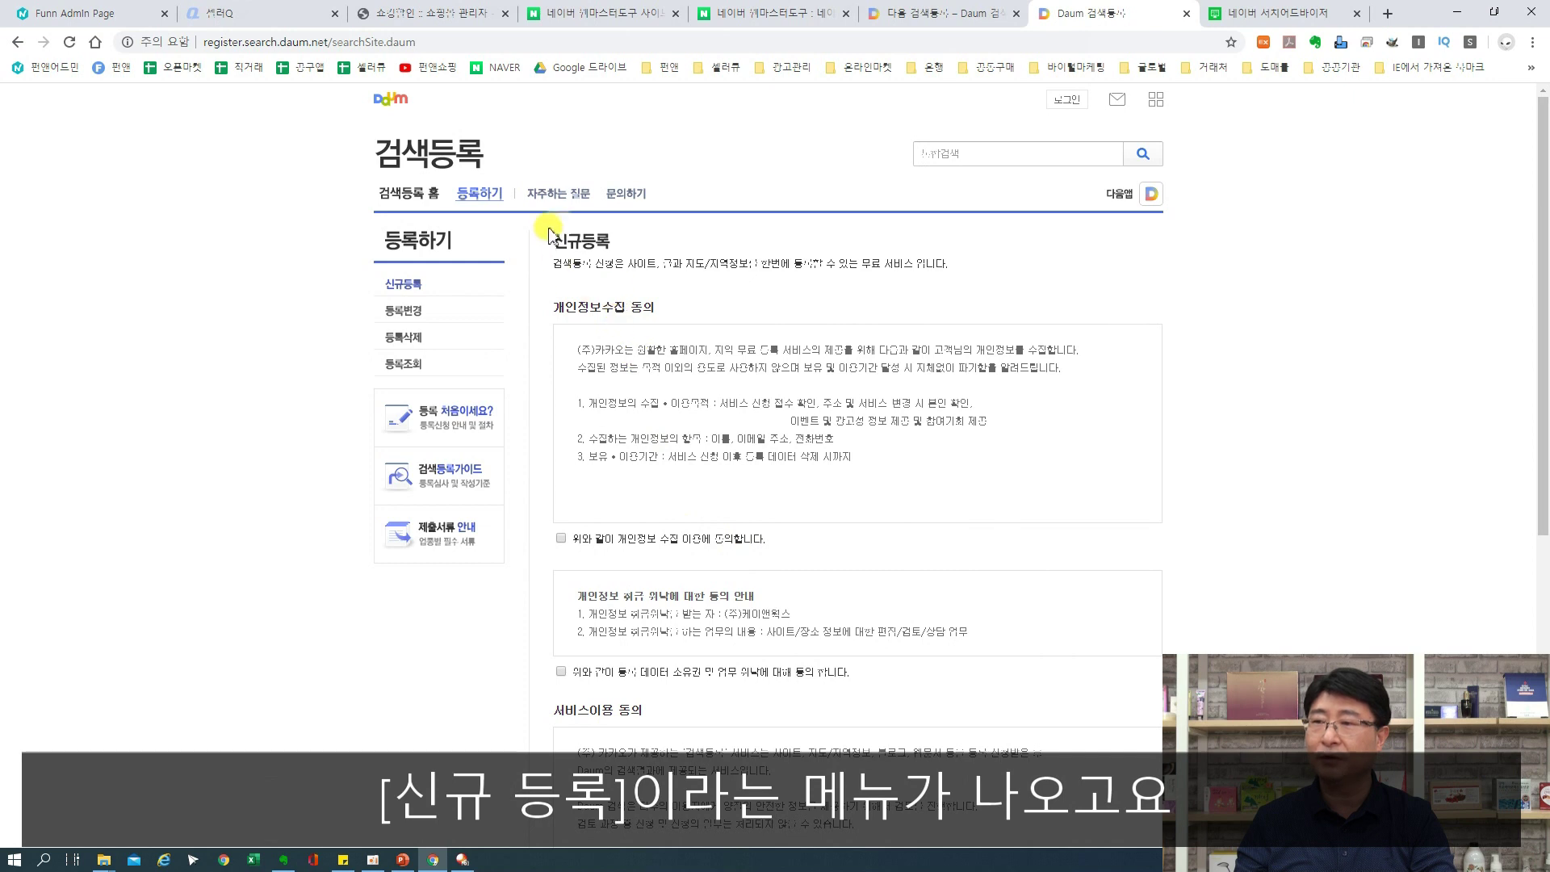
# Agree to the personal information, data ownership and service use terms, and continue to the registration form
pyautogui.click(561, 539)
pyautogui.click(561, 671)
pyautogui.scroll(-6, 493, 616)
pyautogui.click(563, 685)
pyautogui.click(820, 717)
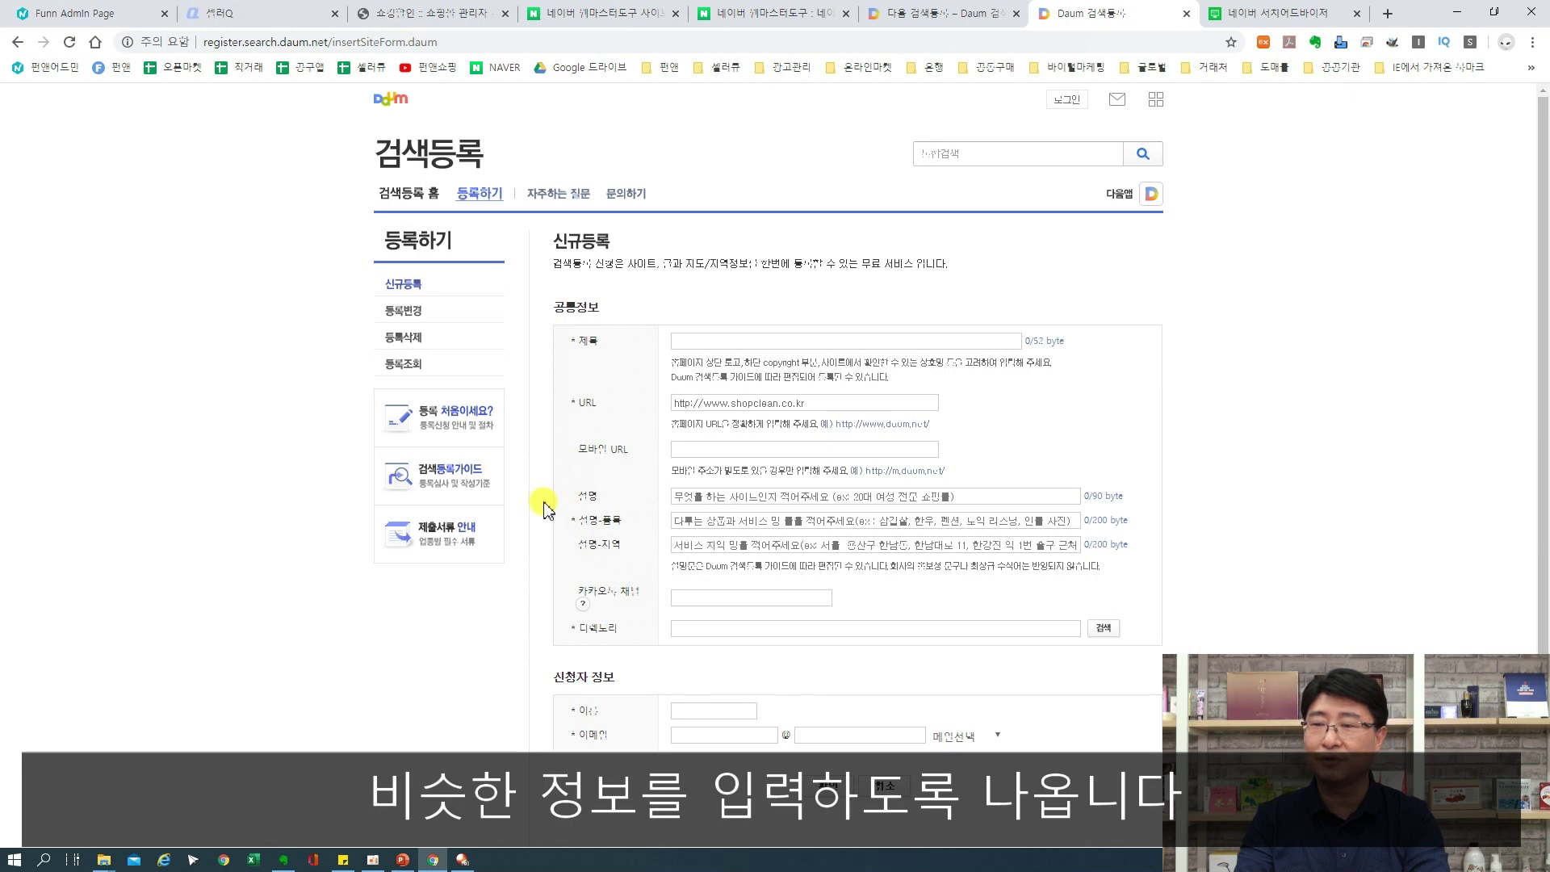
pyautogui.click(678, 345)
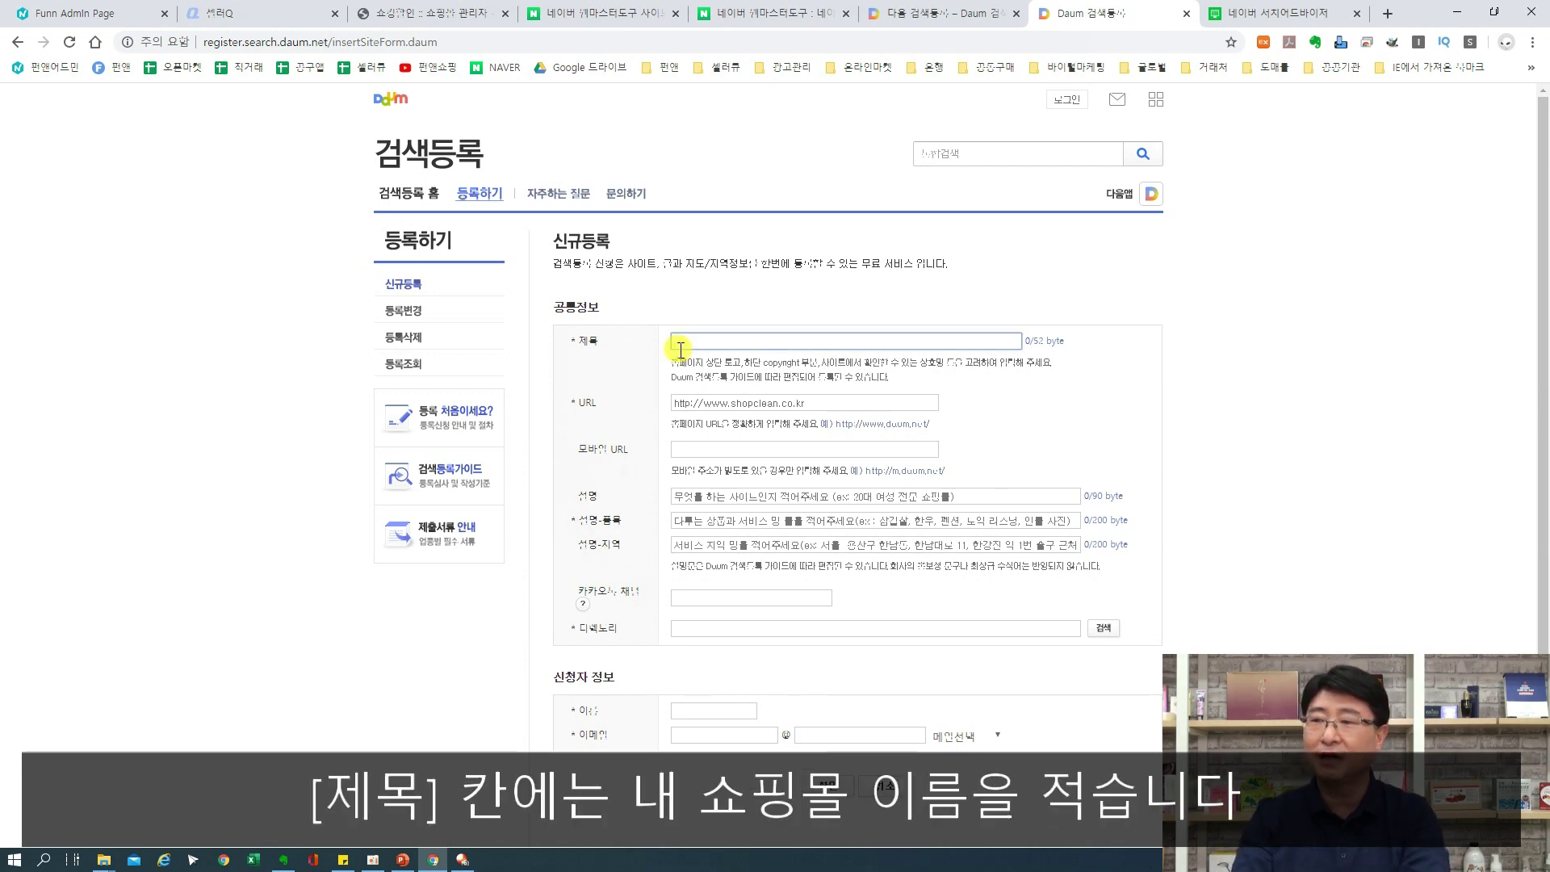
pyautogui.write('내쇼핑몰이름')
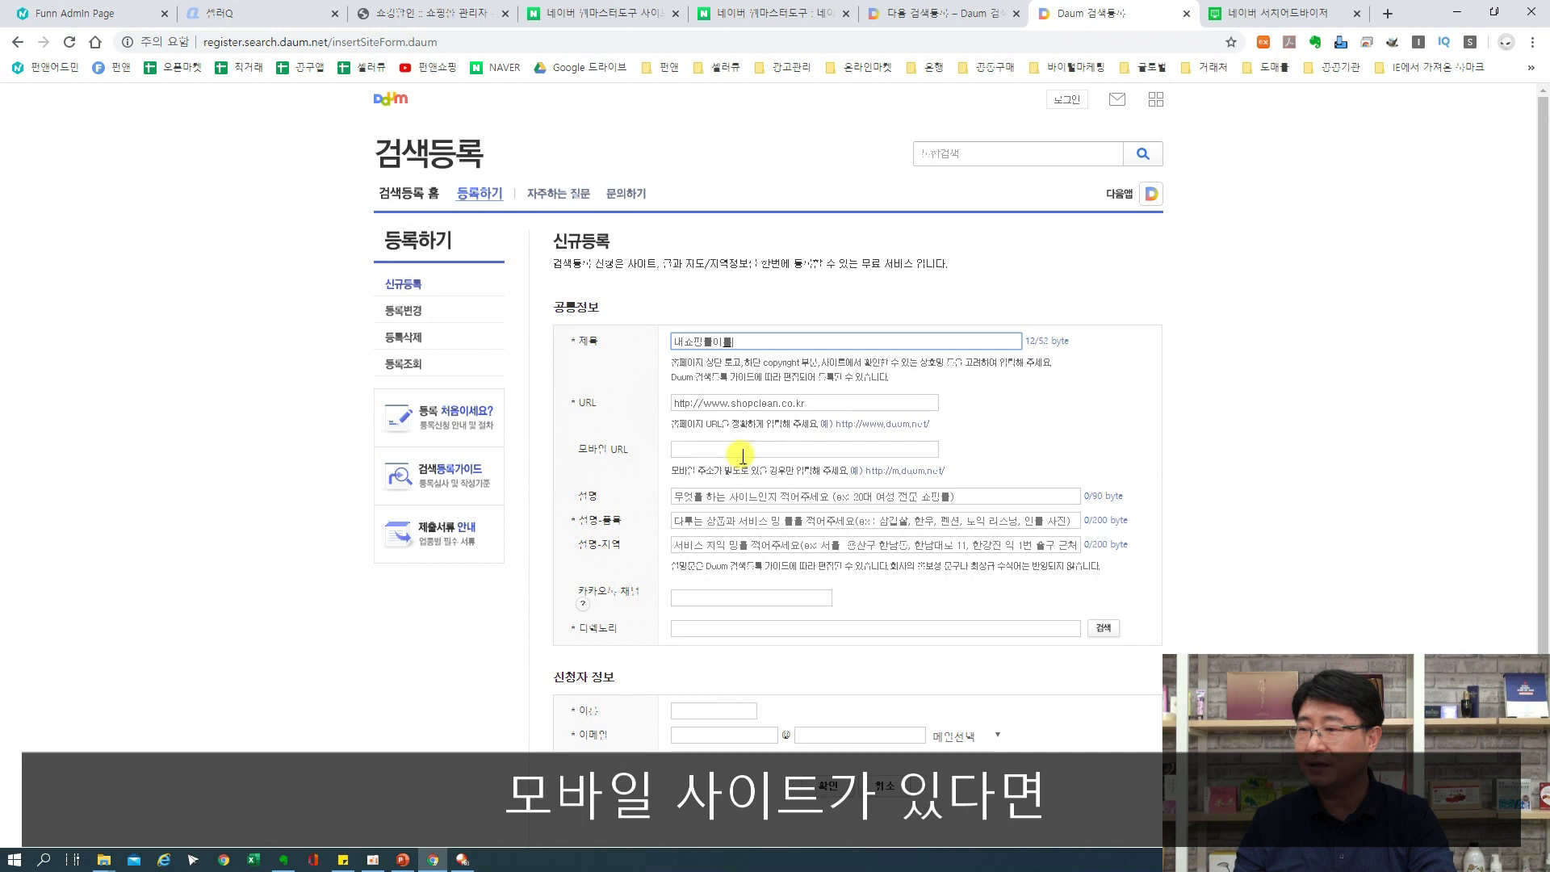
pyautogui.click(812, 404)
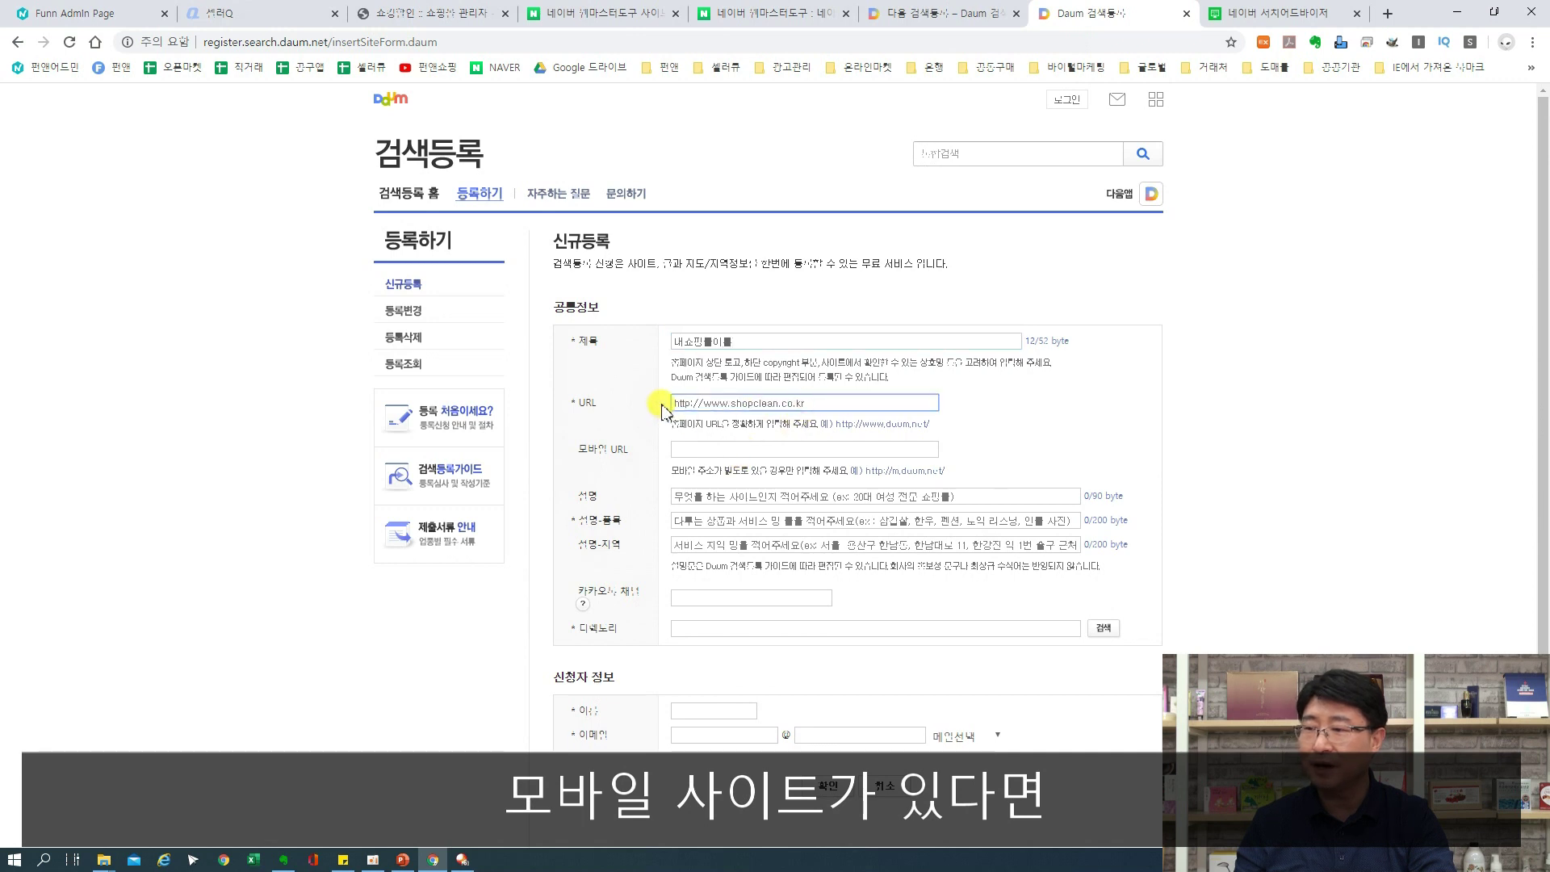
pyautogui.moveTo(822, 399); pyautogui.dragTo(675, 404)
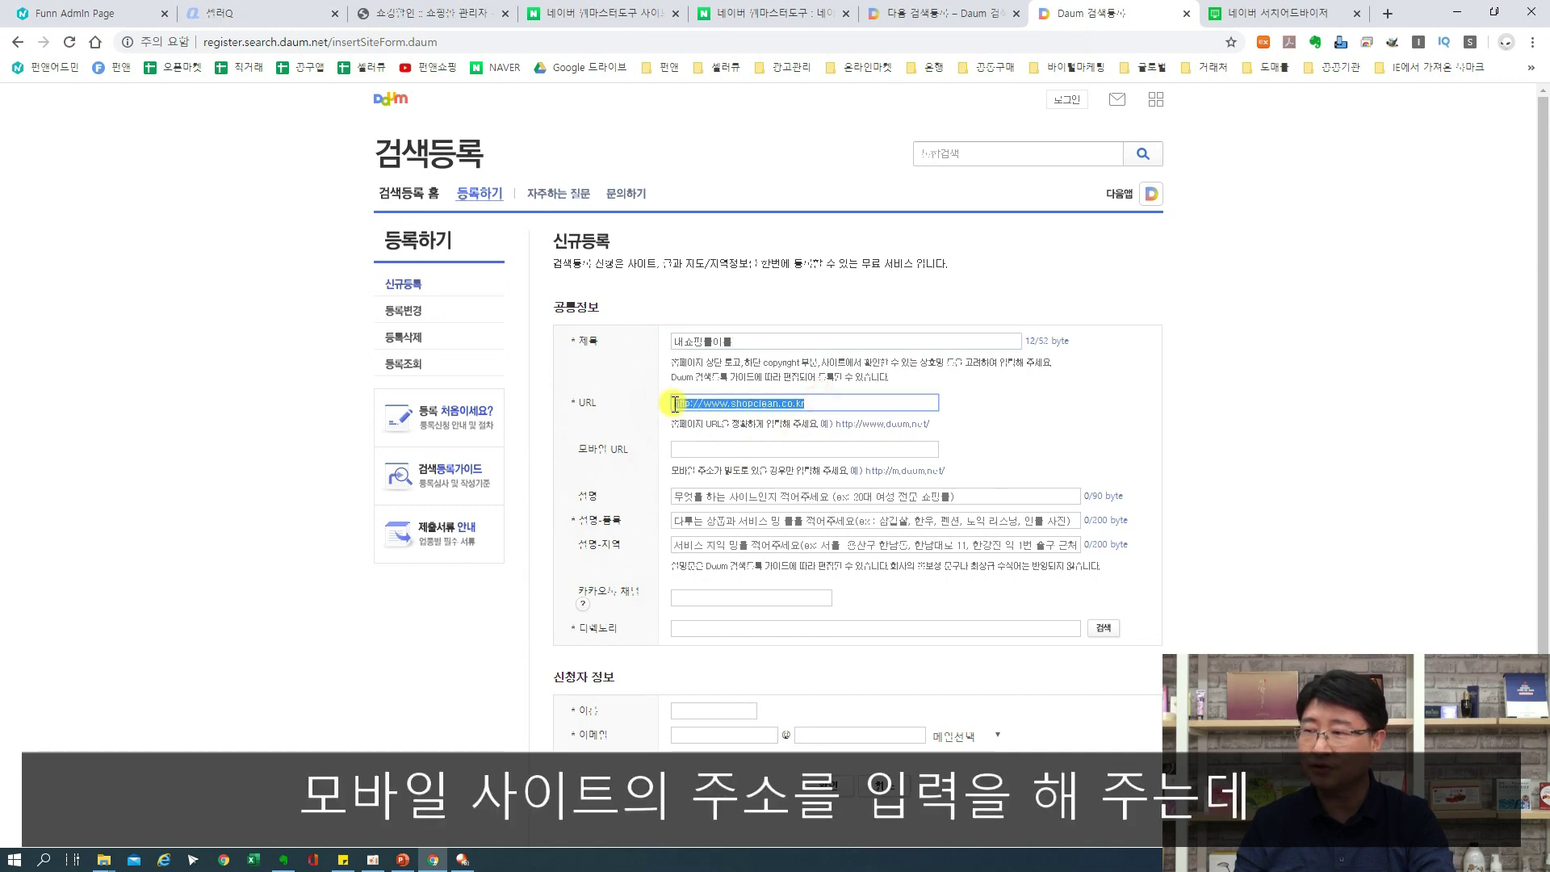
pyautogui.hotkey('ctrl', 'c')
pyautogui.click(701, 450)
pyautogui.hotkey('ctrl', 'v')
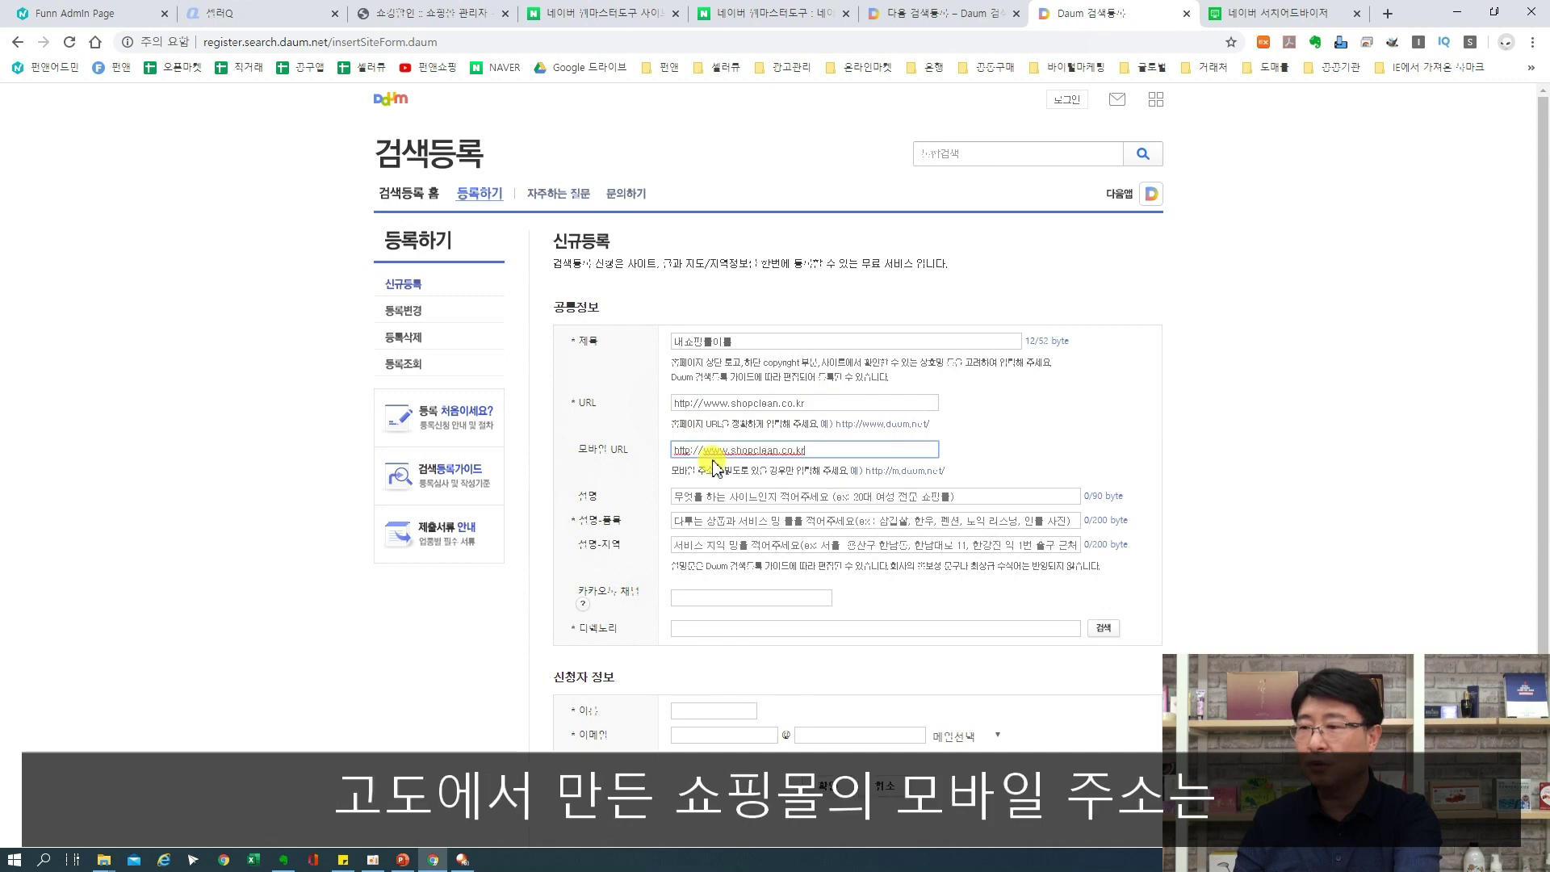
pyautogui.doubleClick(708, 450)
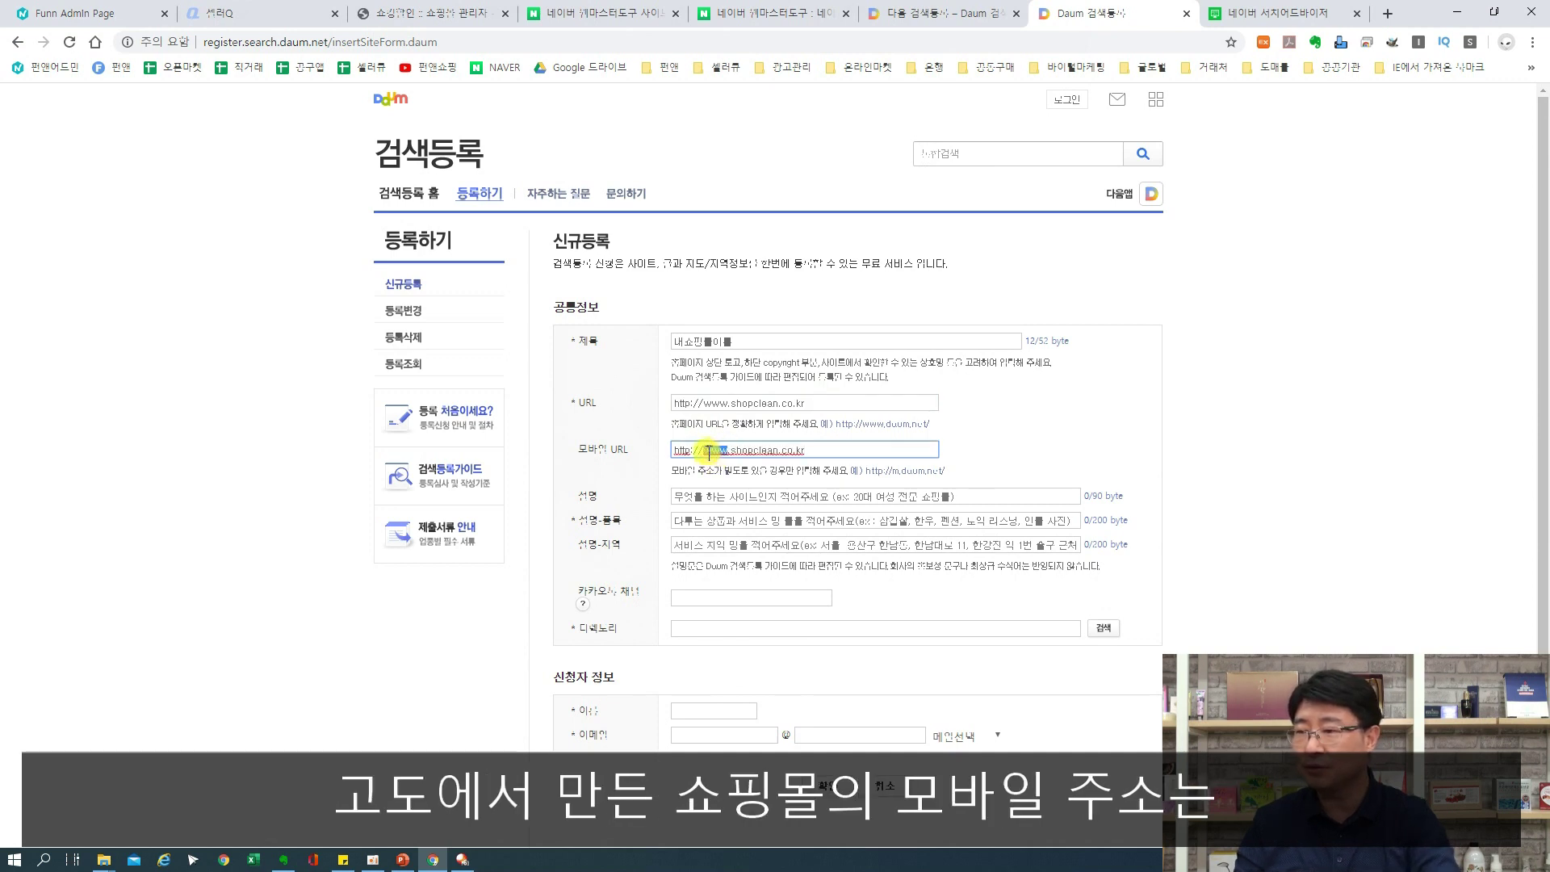
pyautogui.write('m')
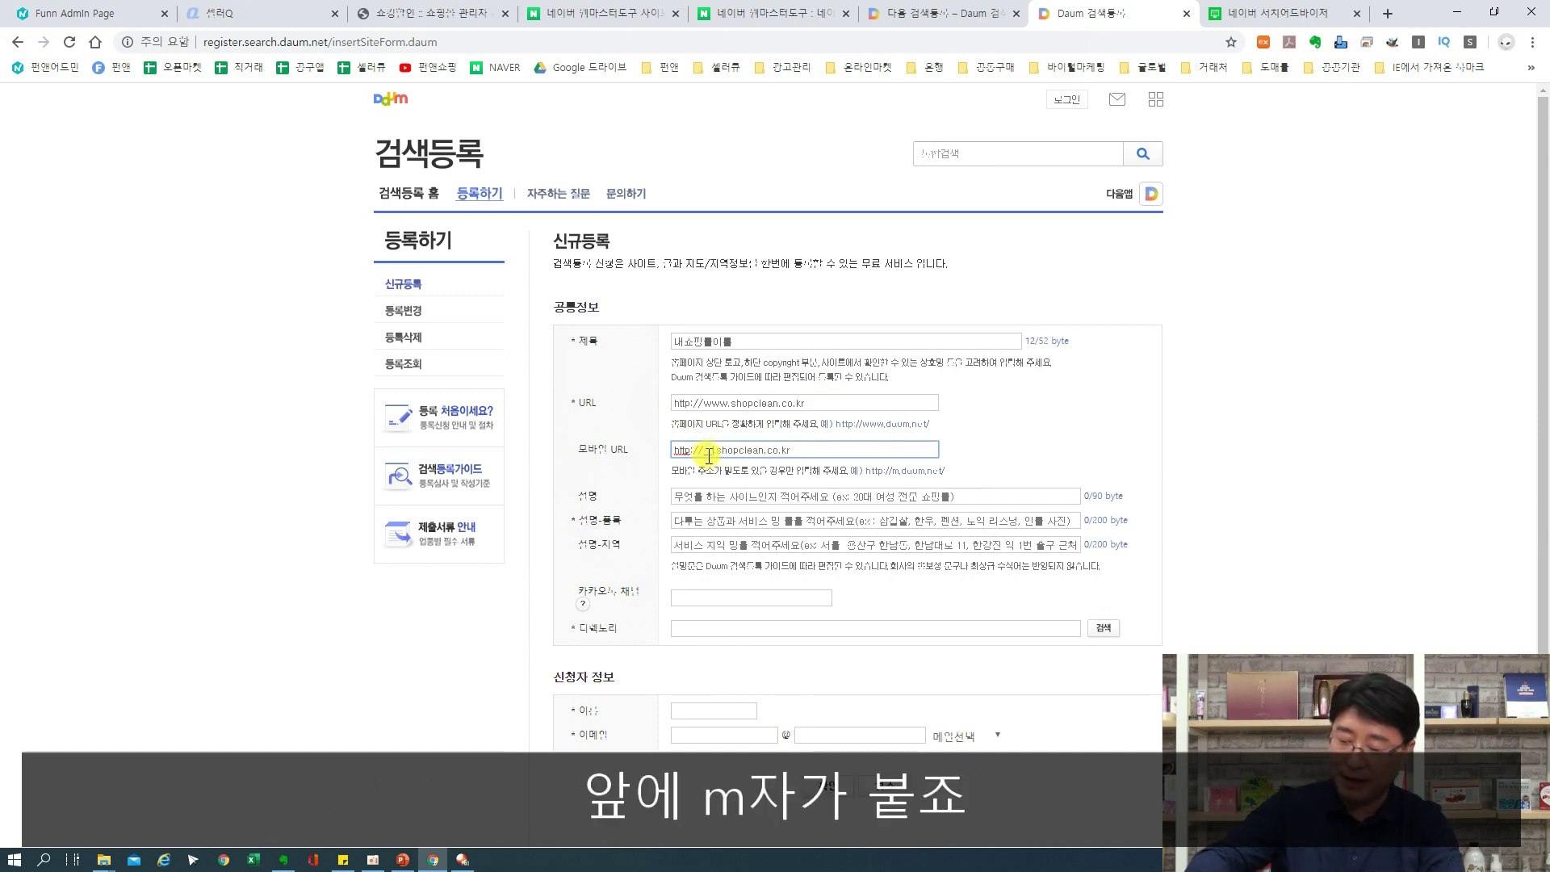
pyautogui.press('BackSpace')
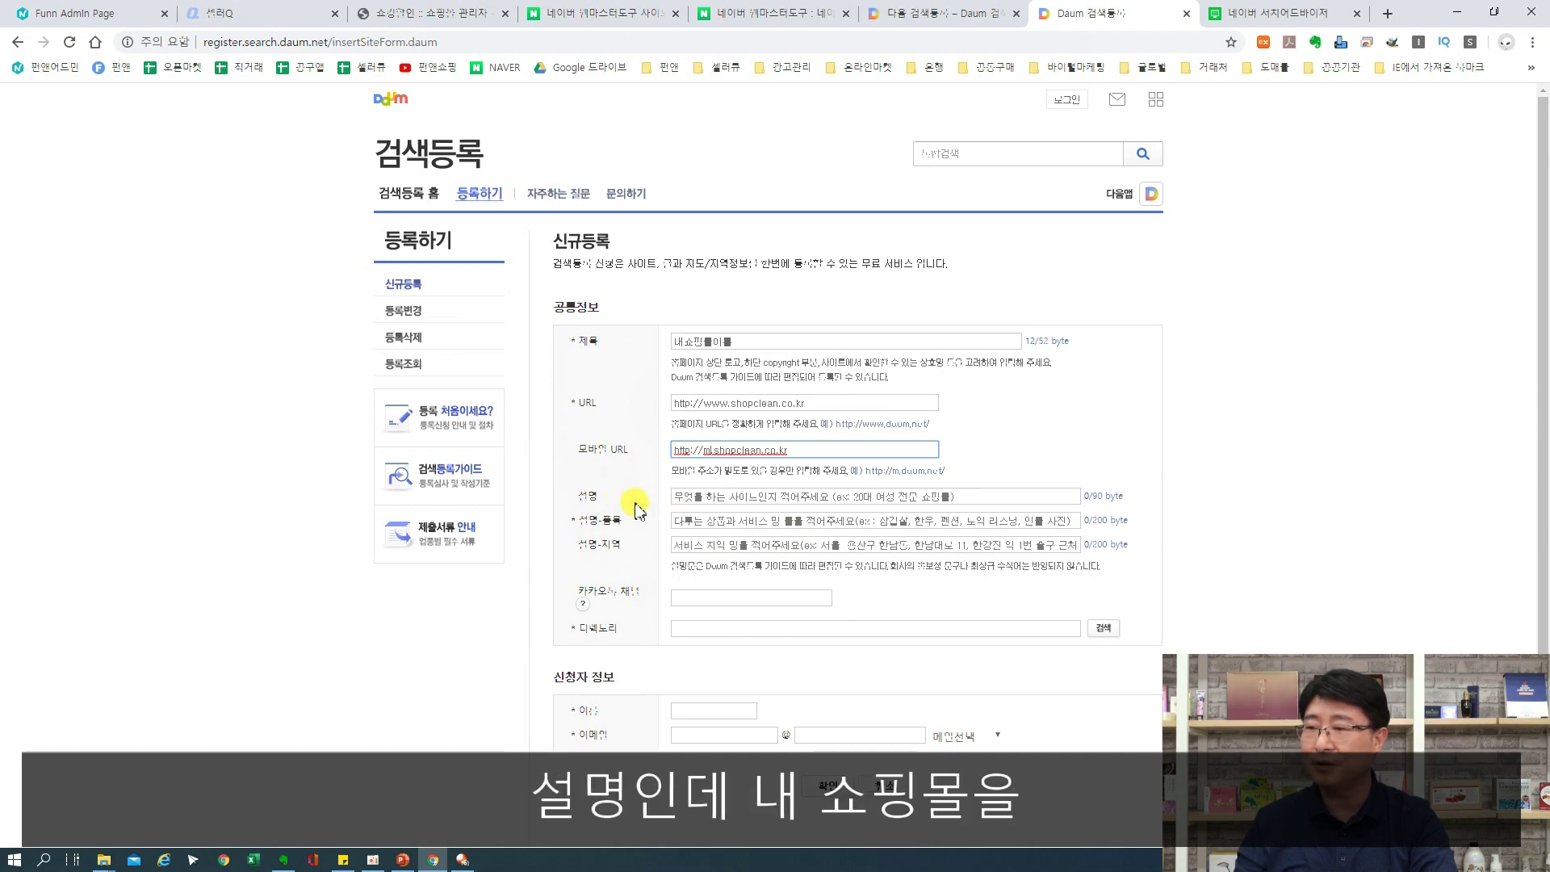
pyautogui.click(814, 496)
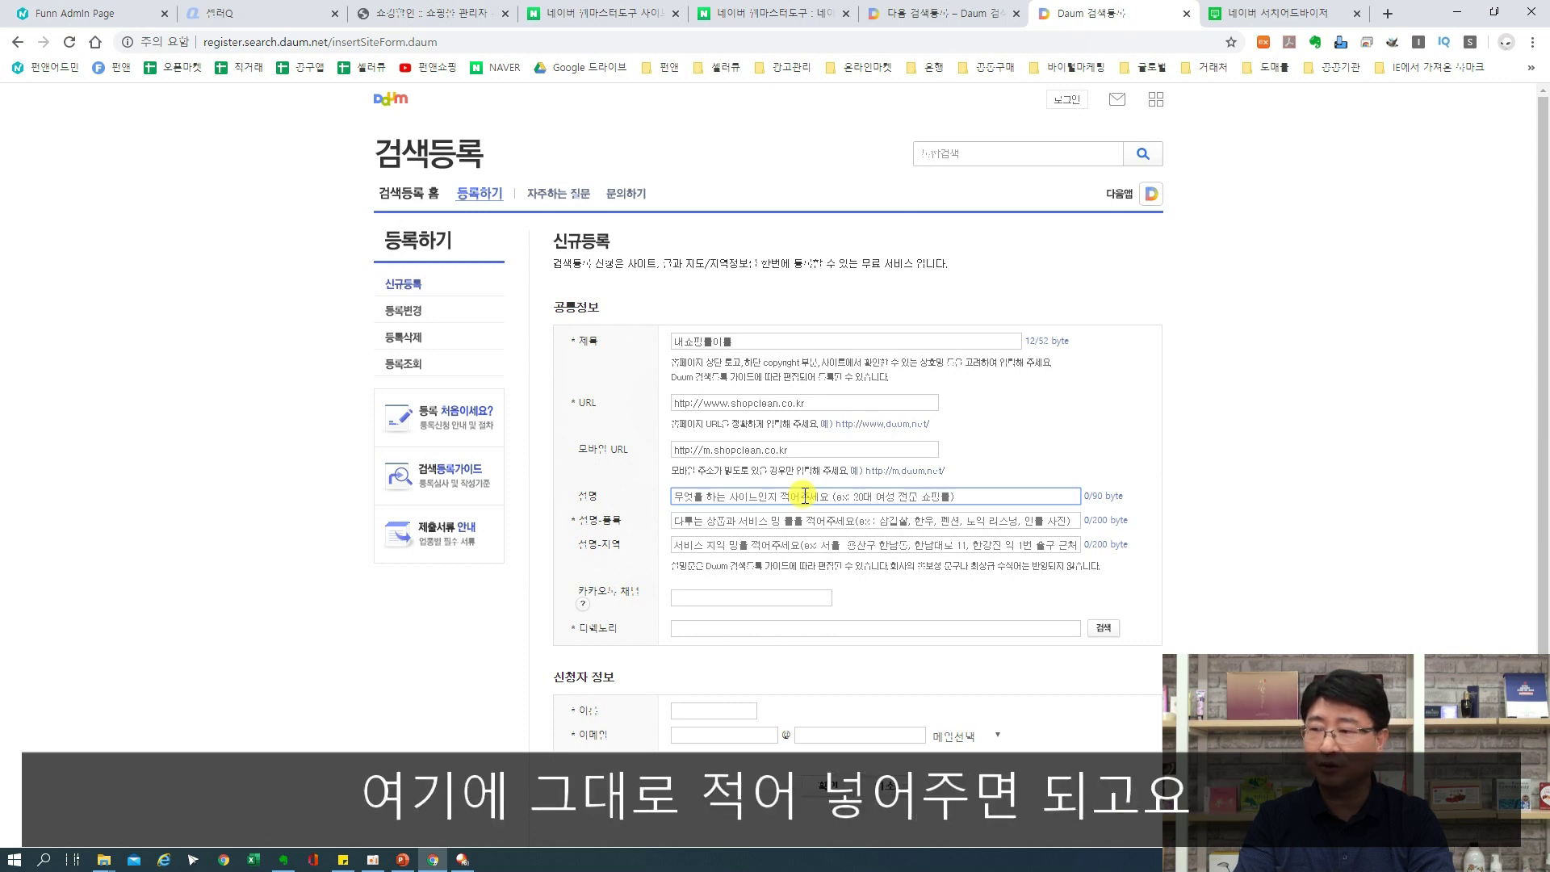
pyautogui.click(697, 521)
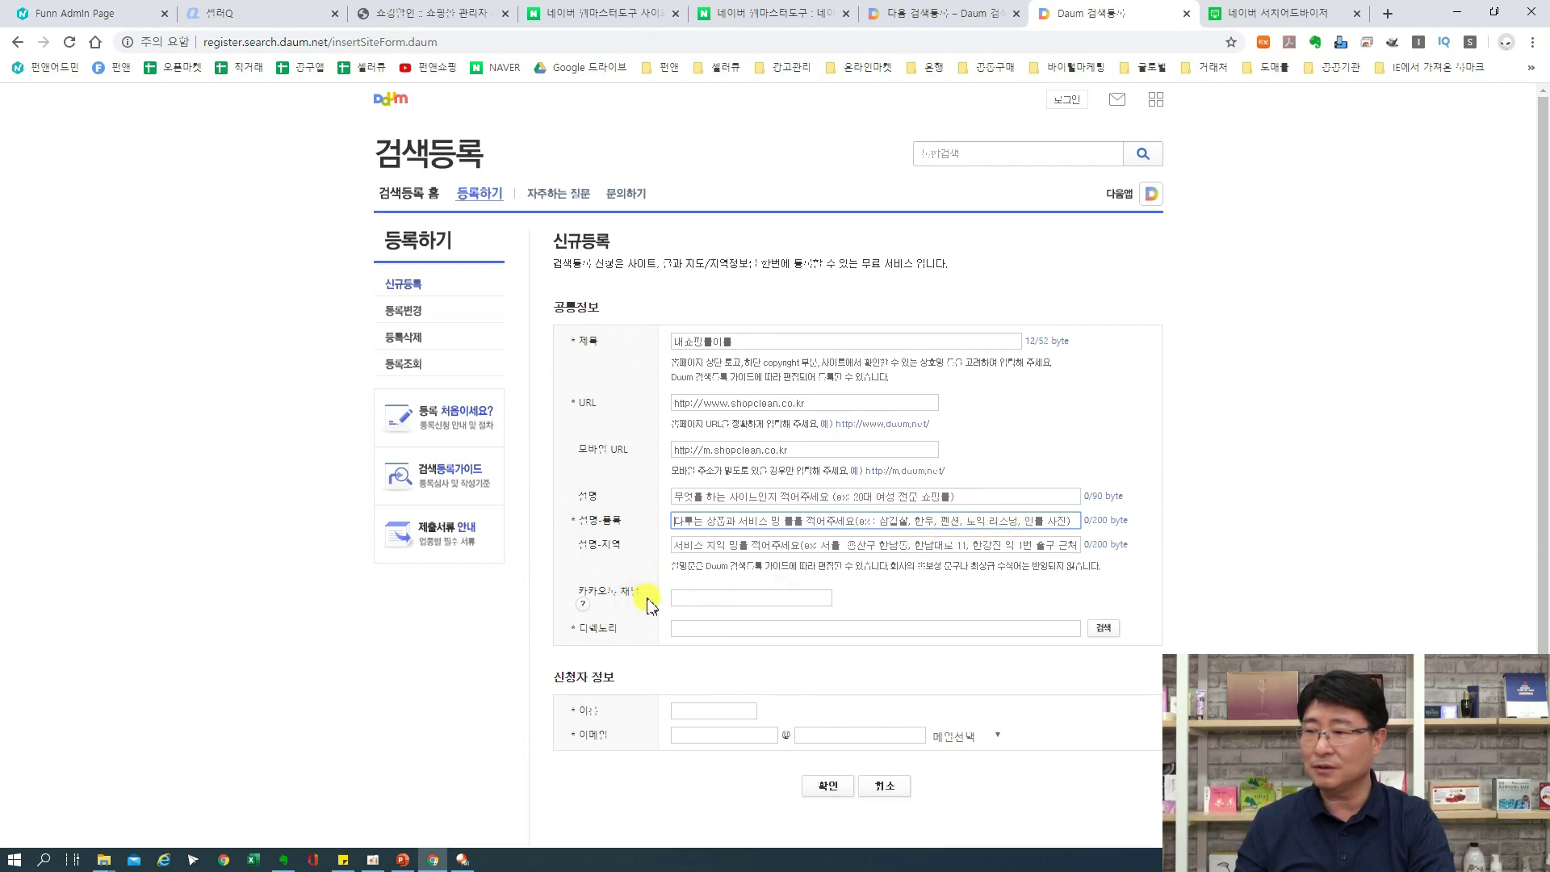
# Look up the site's directory and select a subcategory under 비즈니스, 쇼핑
pyautogui.click(1104, 629)
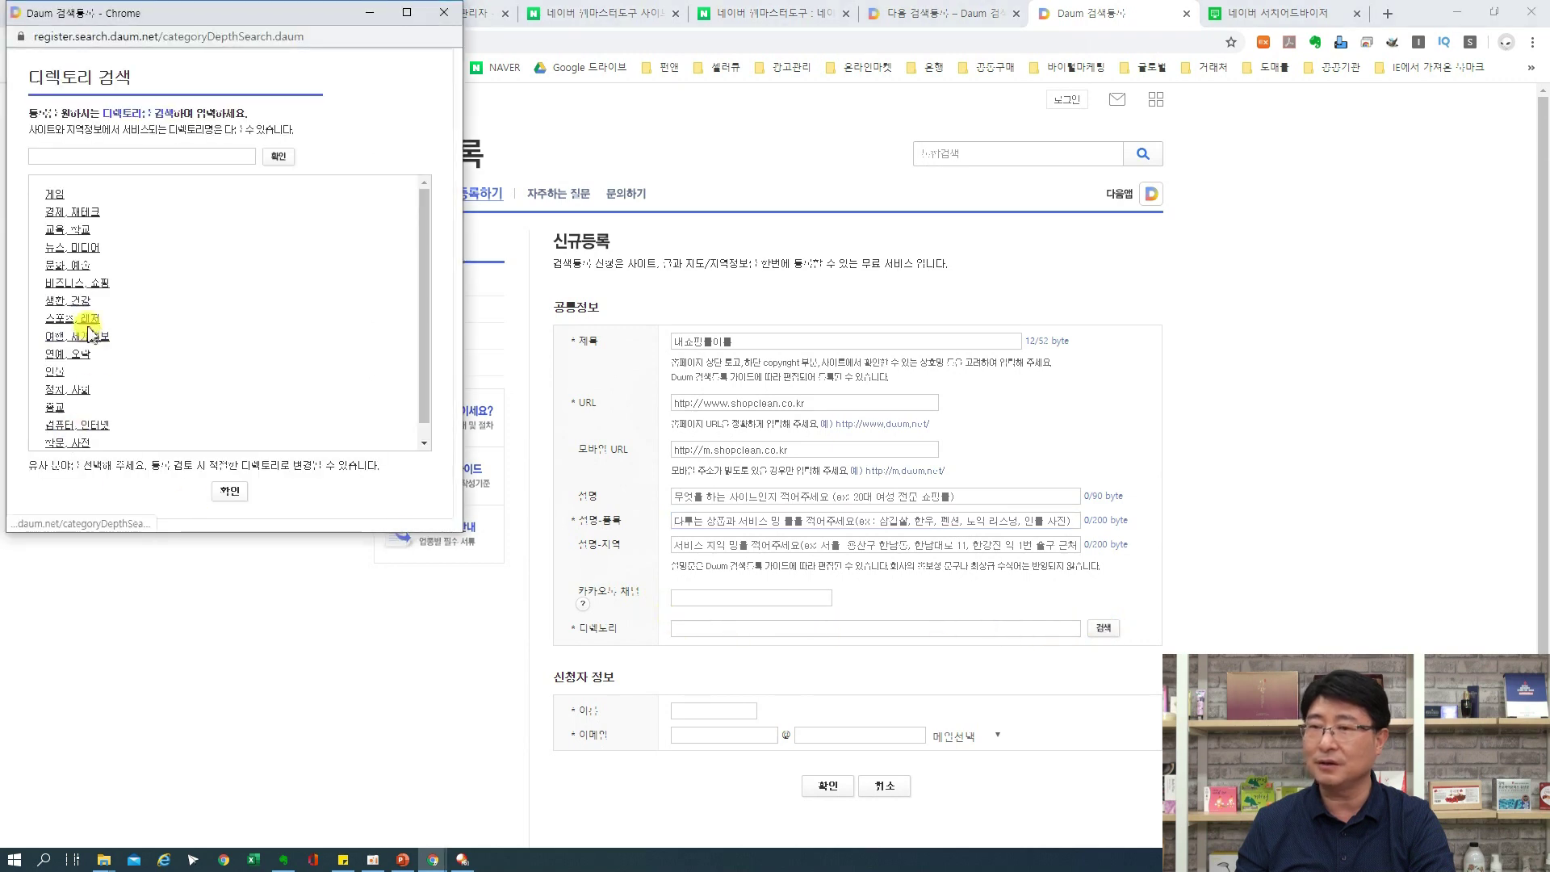
pyautogui.moveTo(422, 349)
pyautogui.mouseDown()
pyautogui.moveTo(420, 410)
pyautogui.moveTo(409, 335)
pyautogui.mouseUp()
pyautogui.click(108, 284)
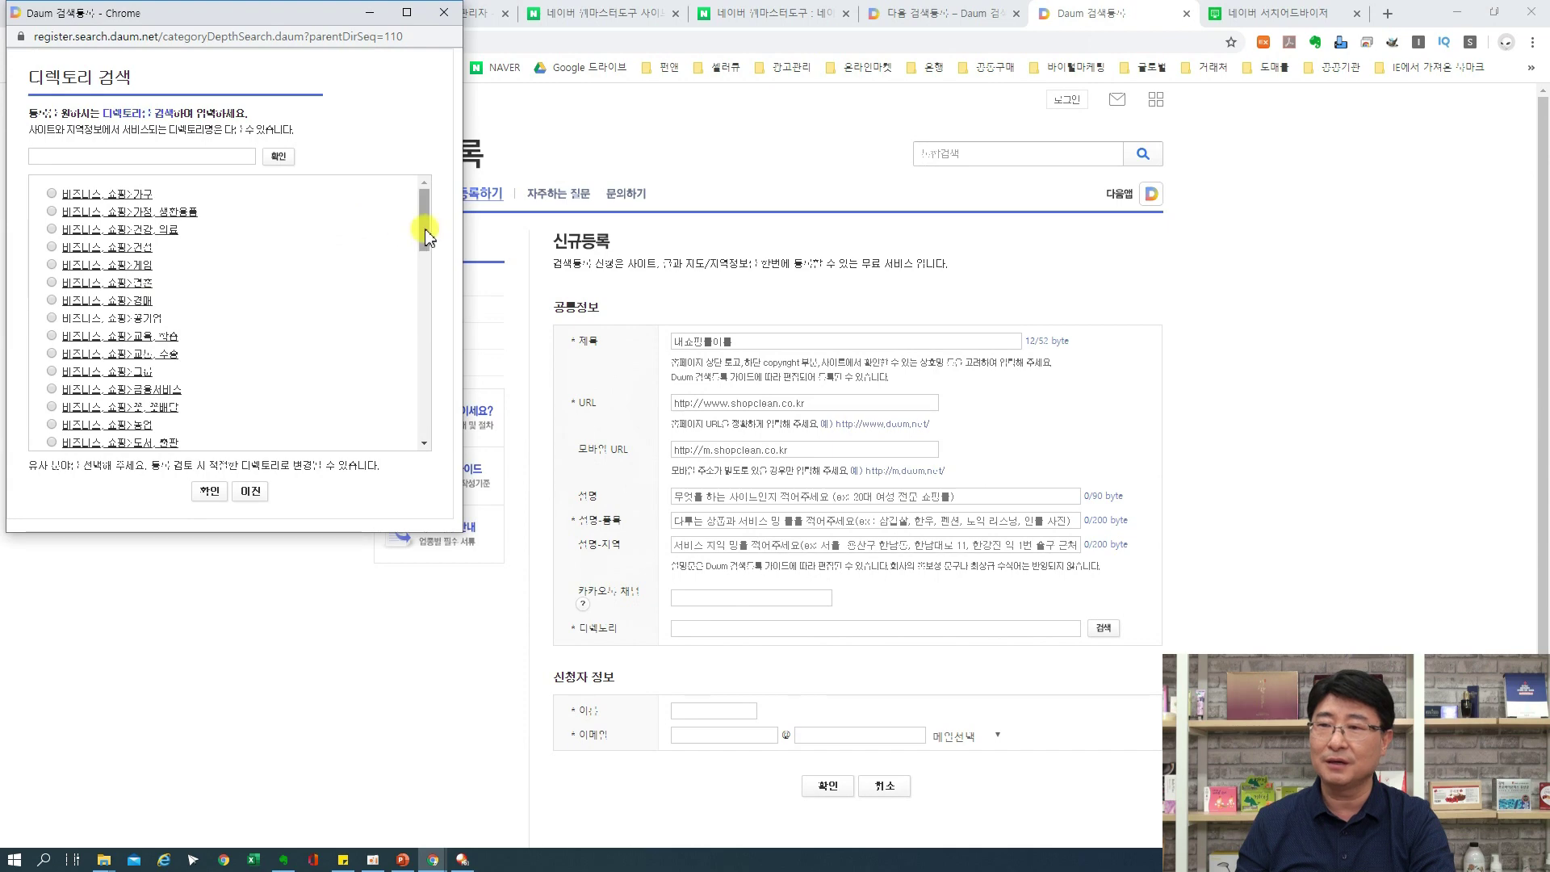
pyautogui.scroll(-8, 425, 235)
pyautogui.click(48, 284)
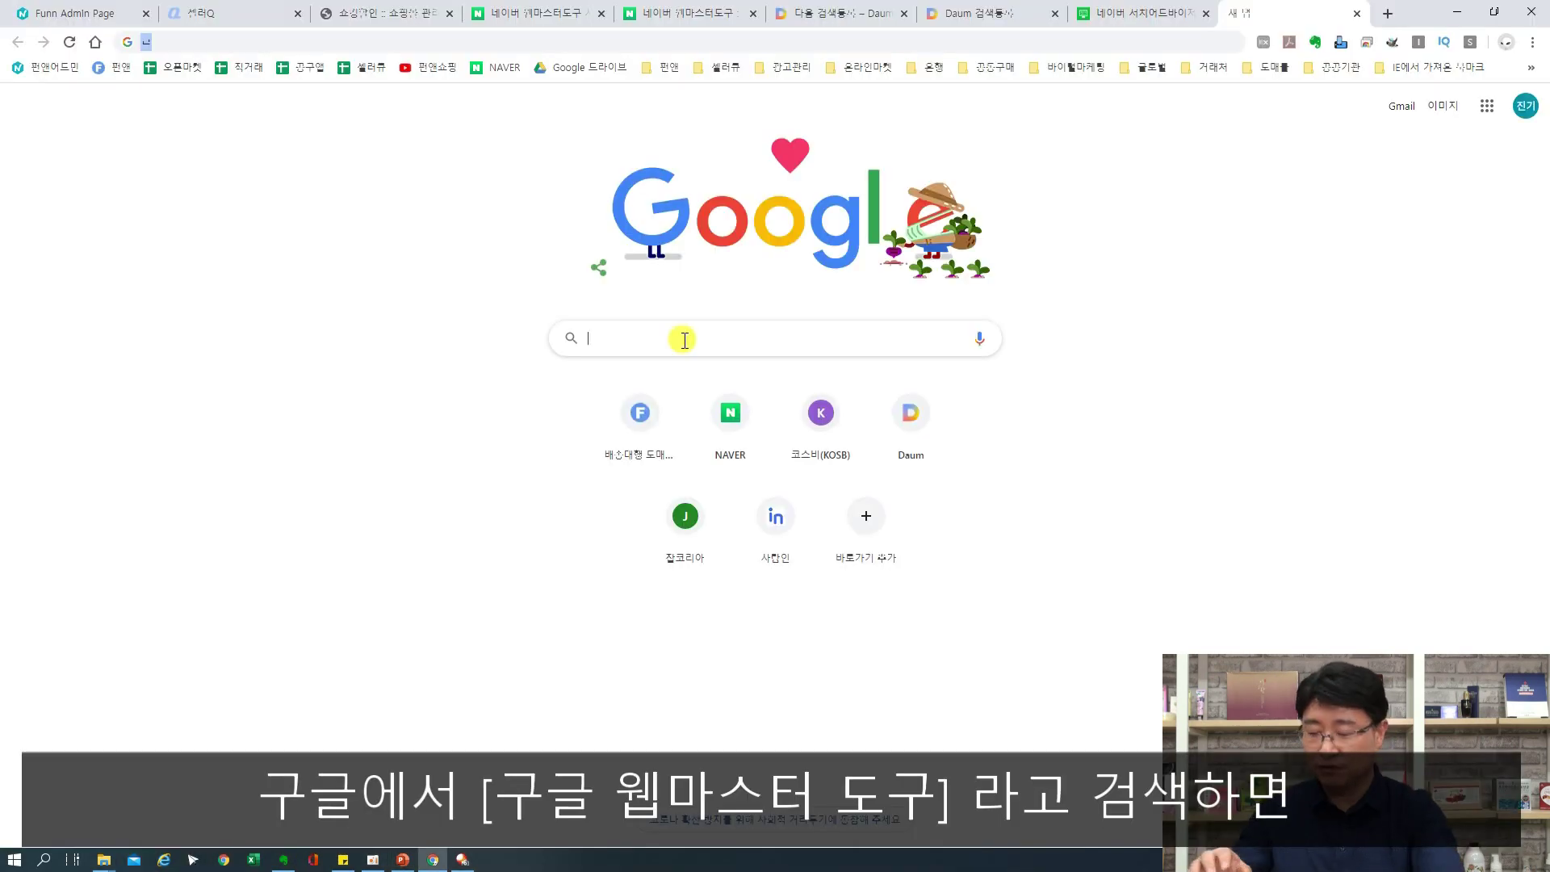
# Search Google for "구글웹마스터도구" and open the "구글 웹마스터 도구 - Google" result
pyautogui.write('구글웹마스터도구')
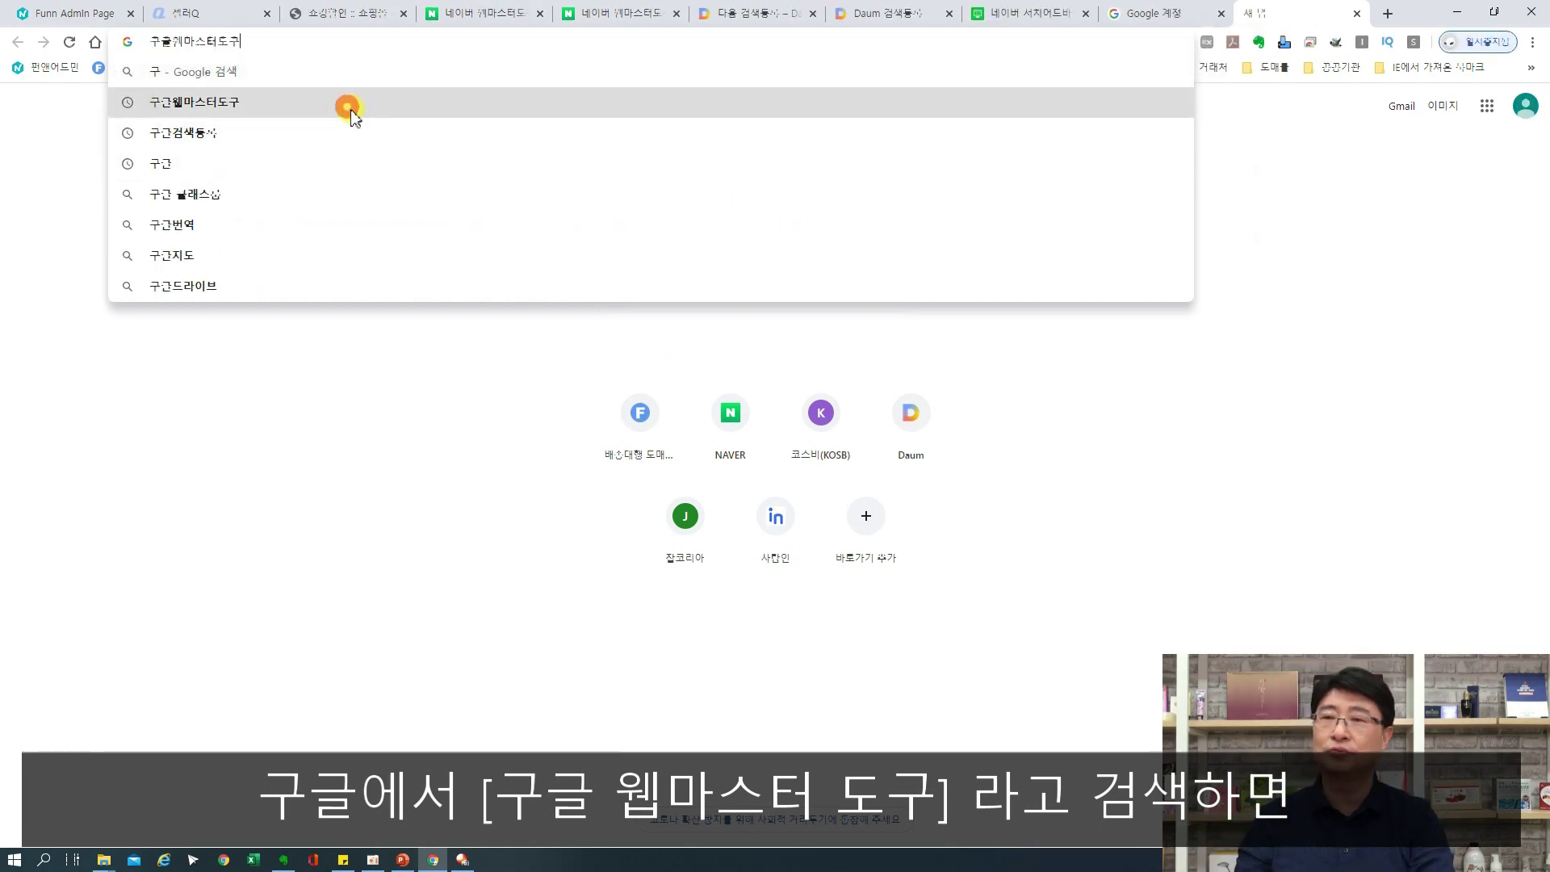
pyautogui.click(350, 103)
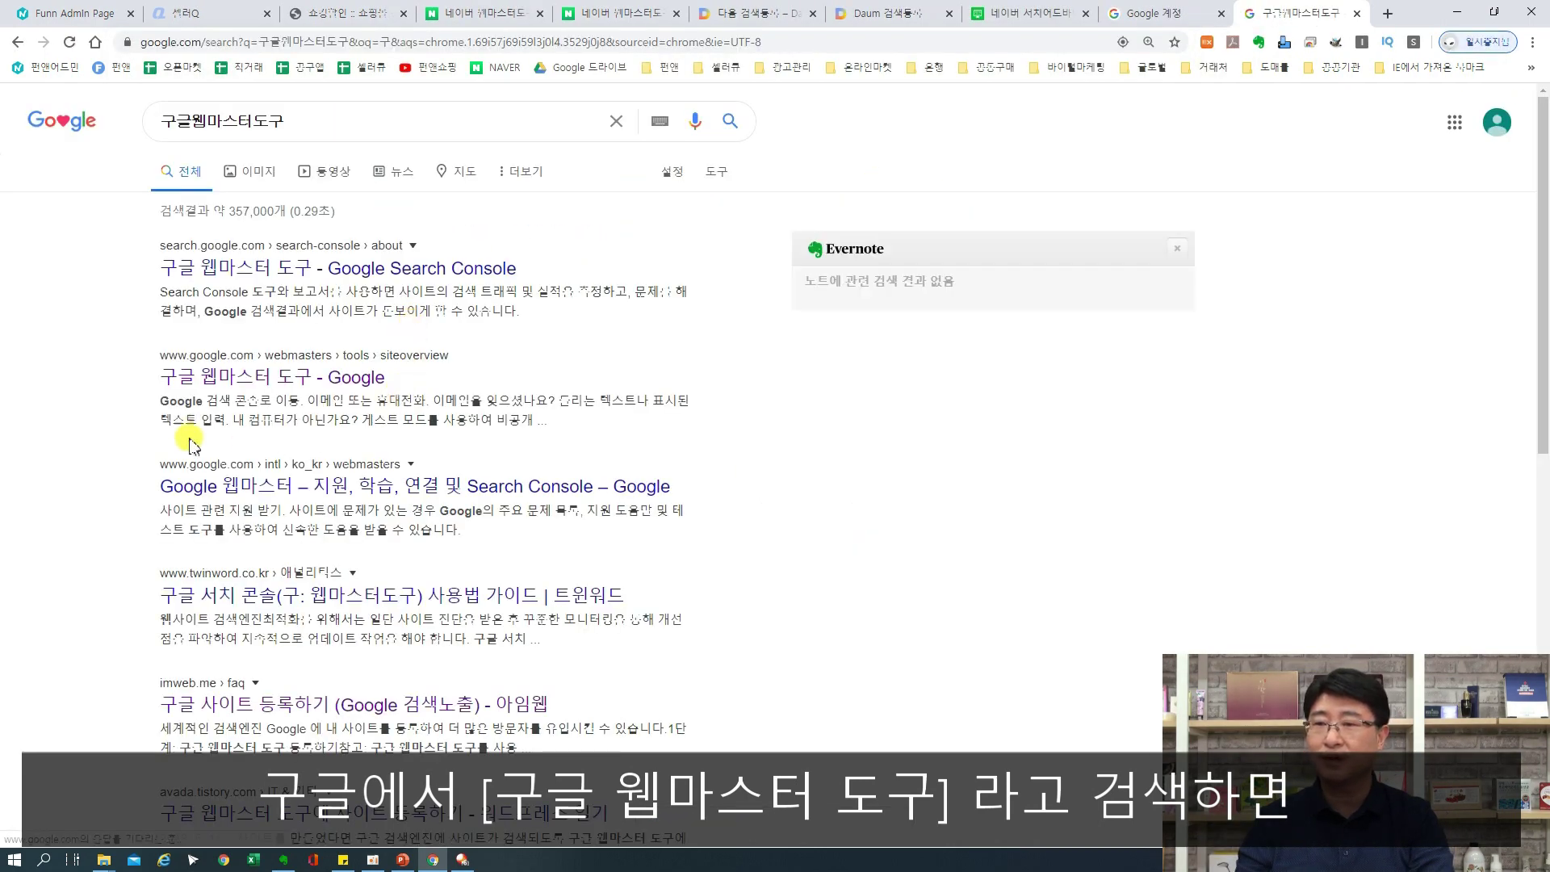
pyautogui.click(257, 378)
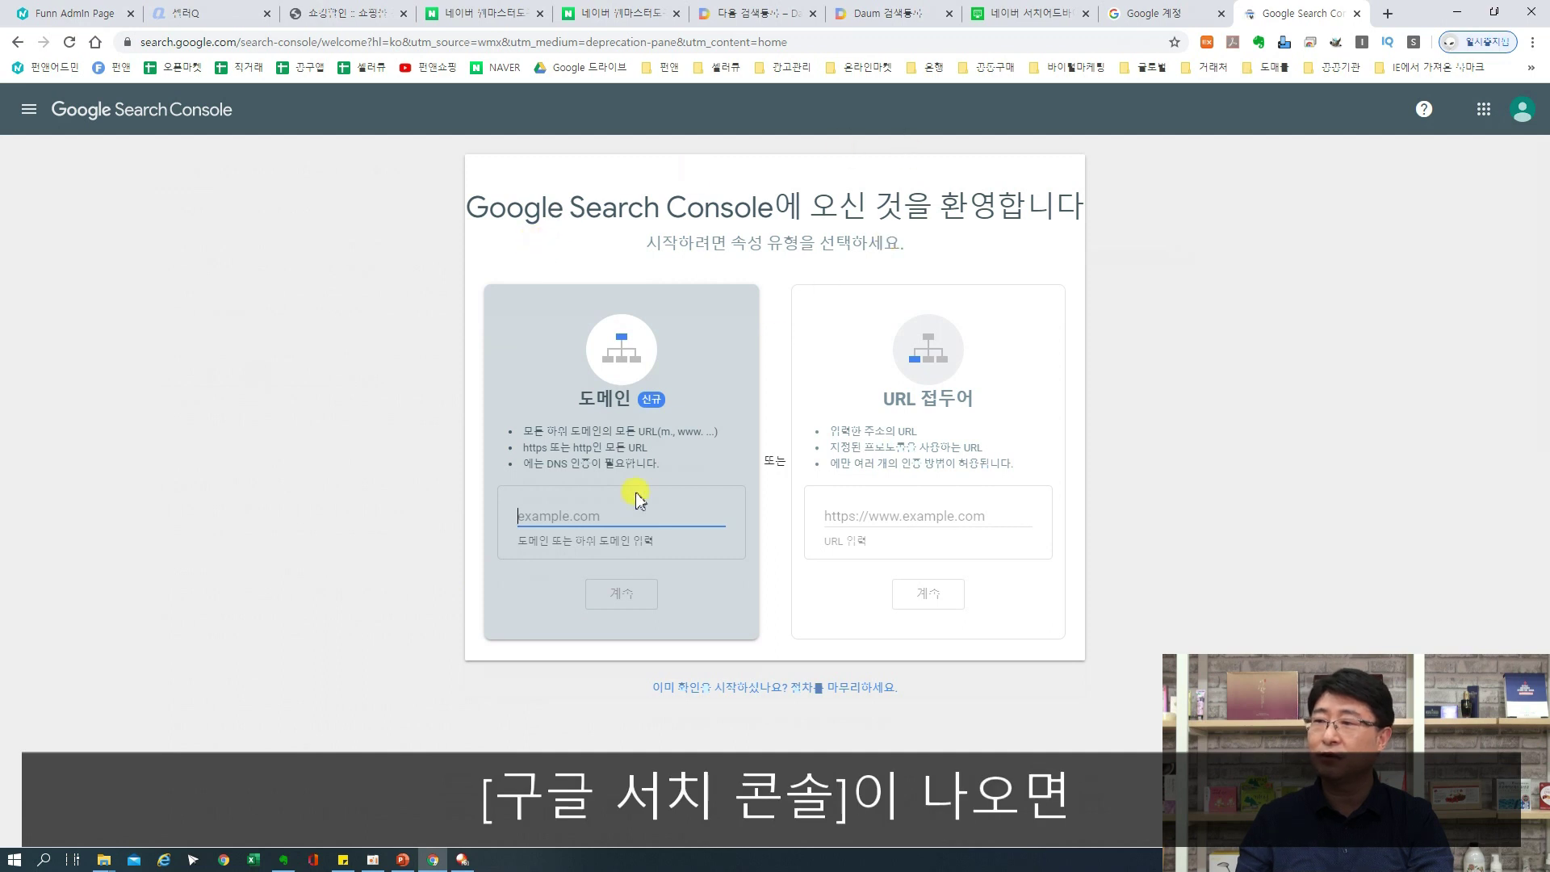
# Add shopclean.co.kr as a domain (도메인) property in Google Search Console and continue to ownership verification
pyautogui.click(556, 520)
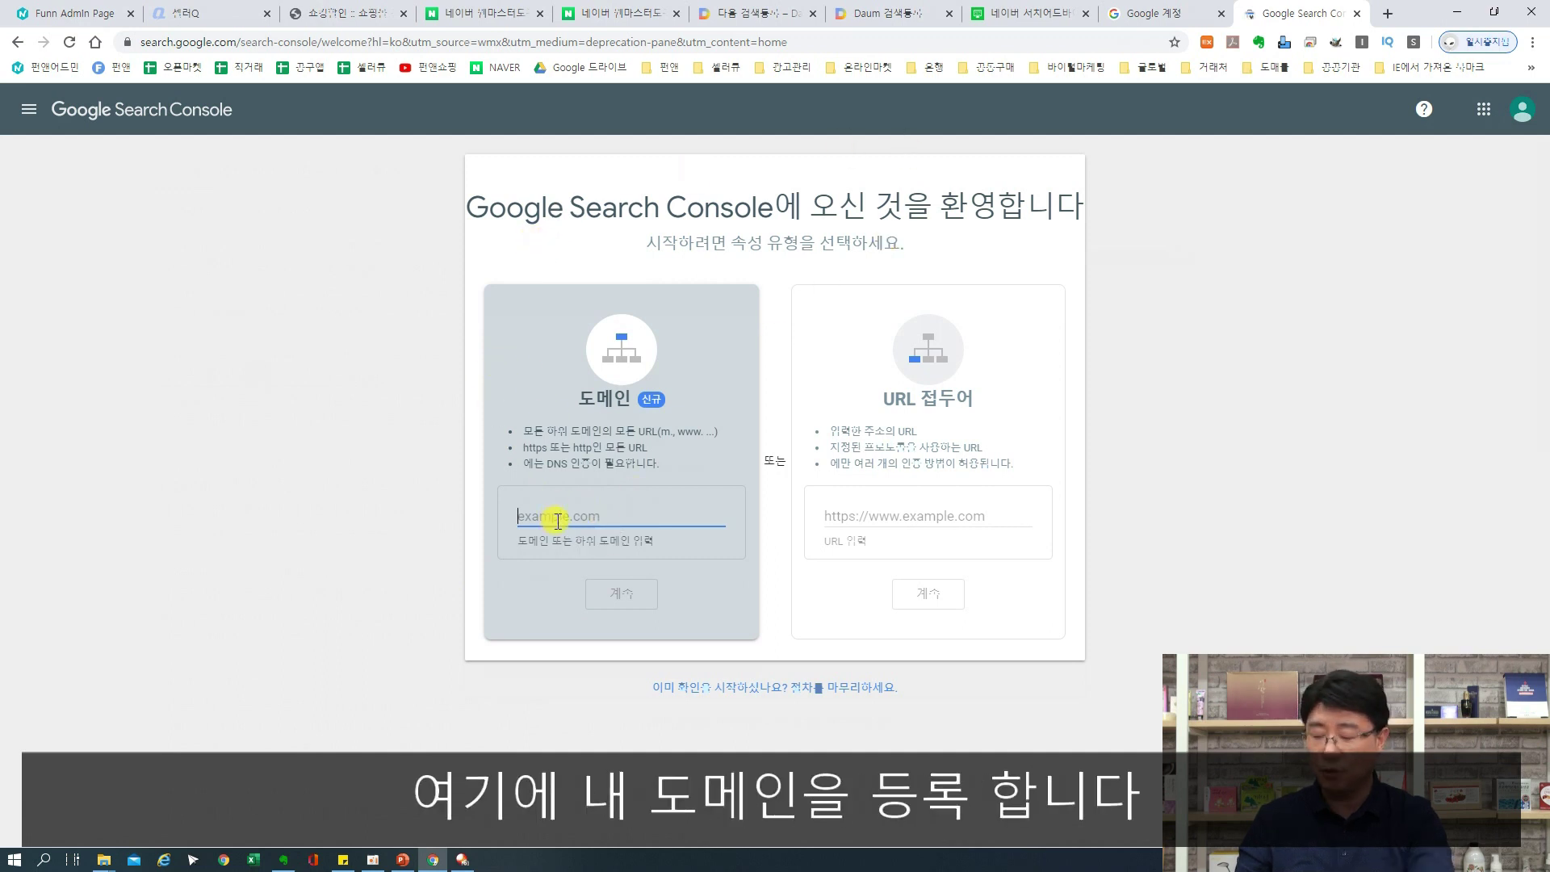
pyautogui.hotkey('ctrl', 'v')
pyautogui.click(614, 595)
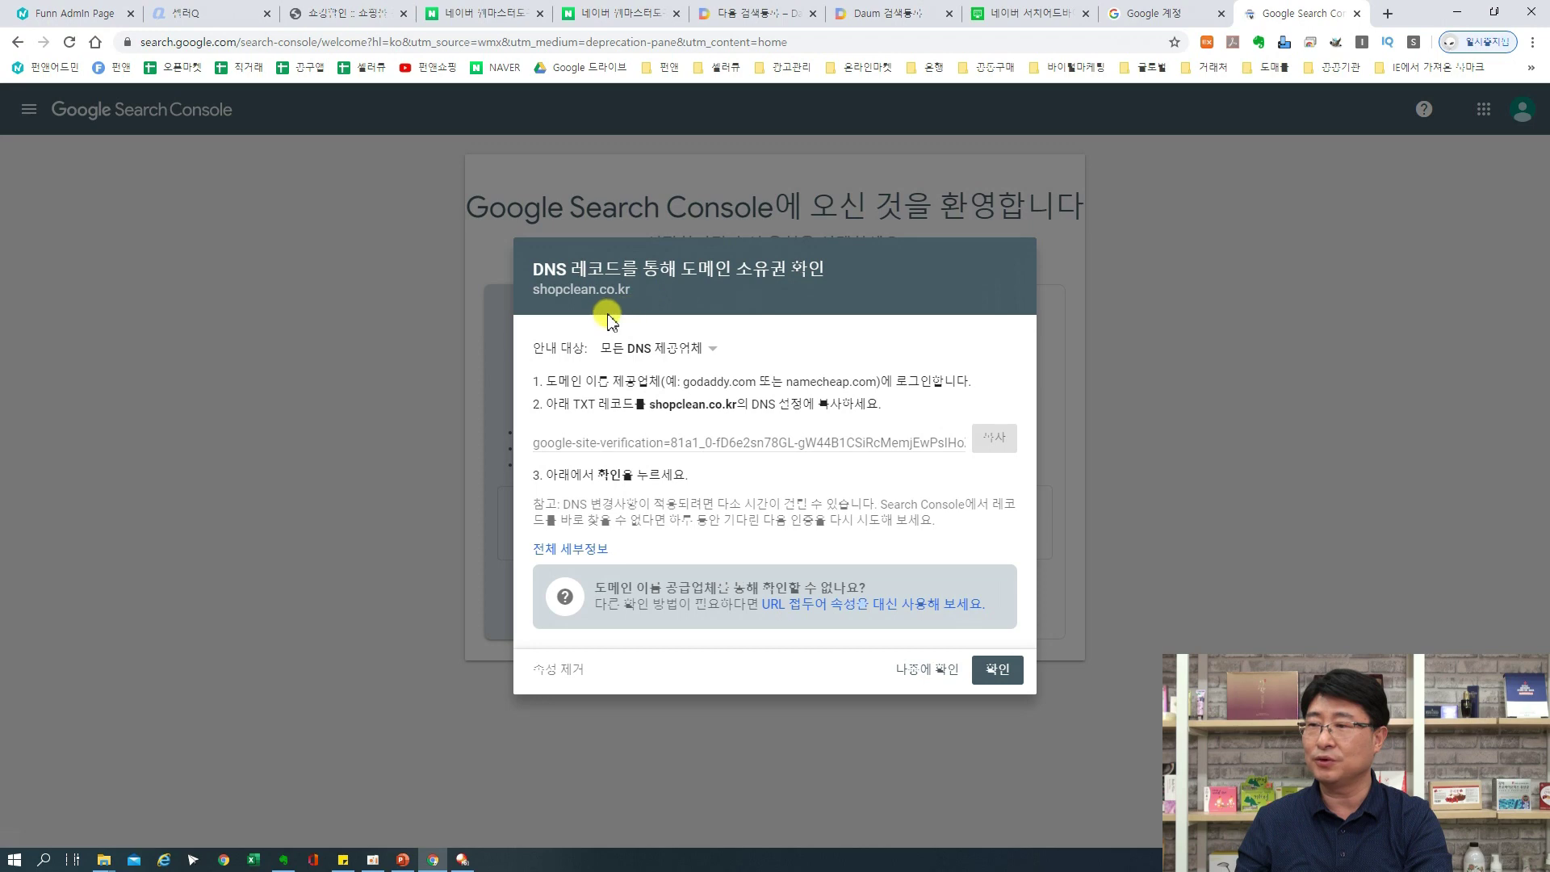
# Copy the Google site verification TXT record for shopclean.co.kr
pyautogui.click(644, 445)
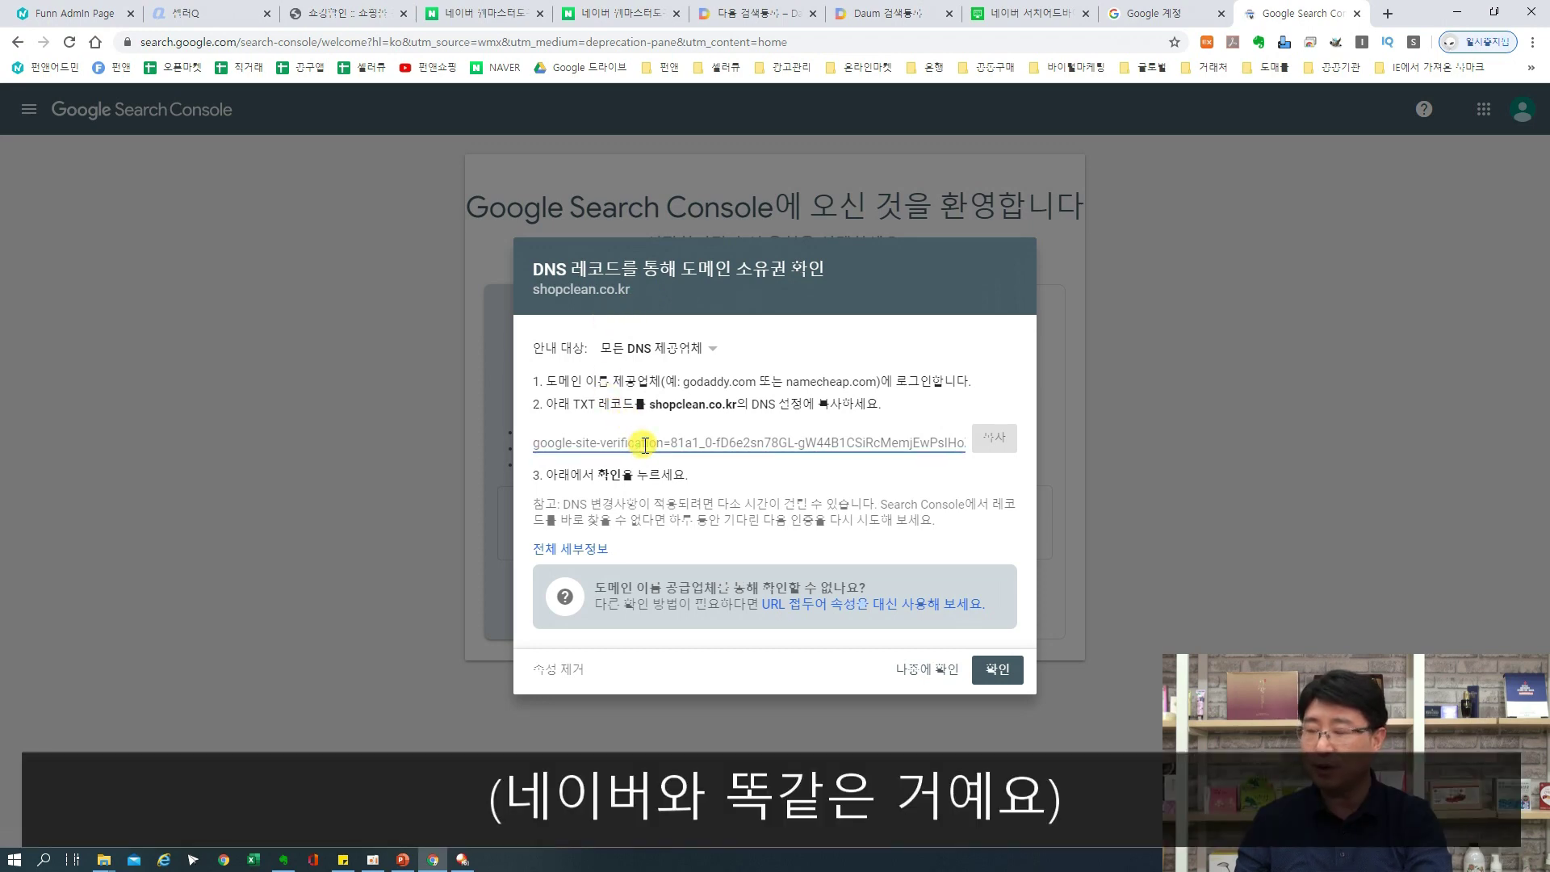
pyautogui.tripleClick(644, 445)
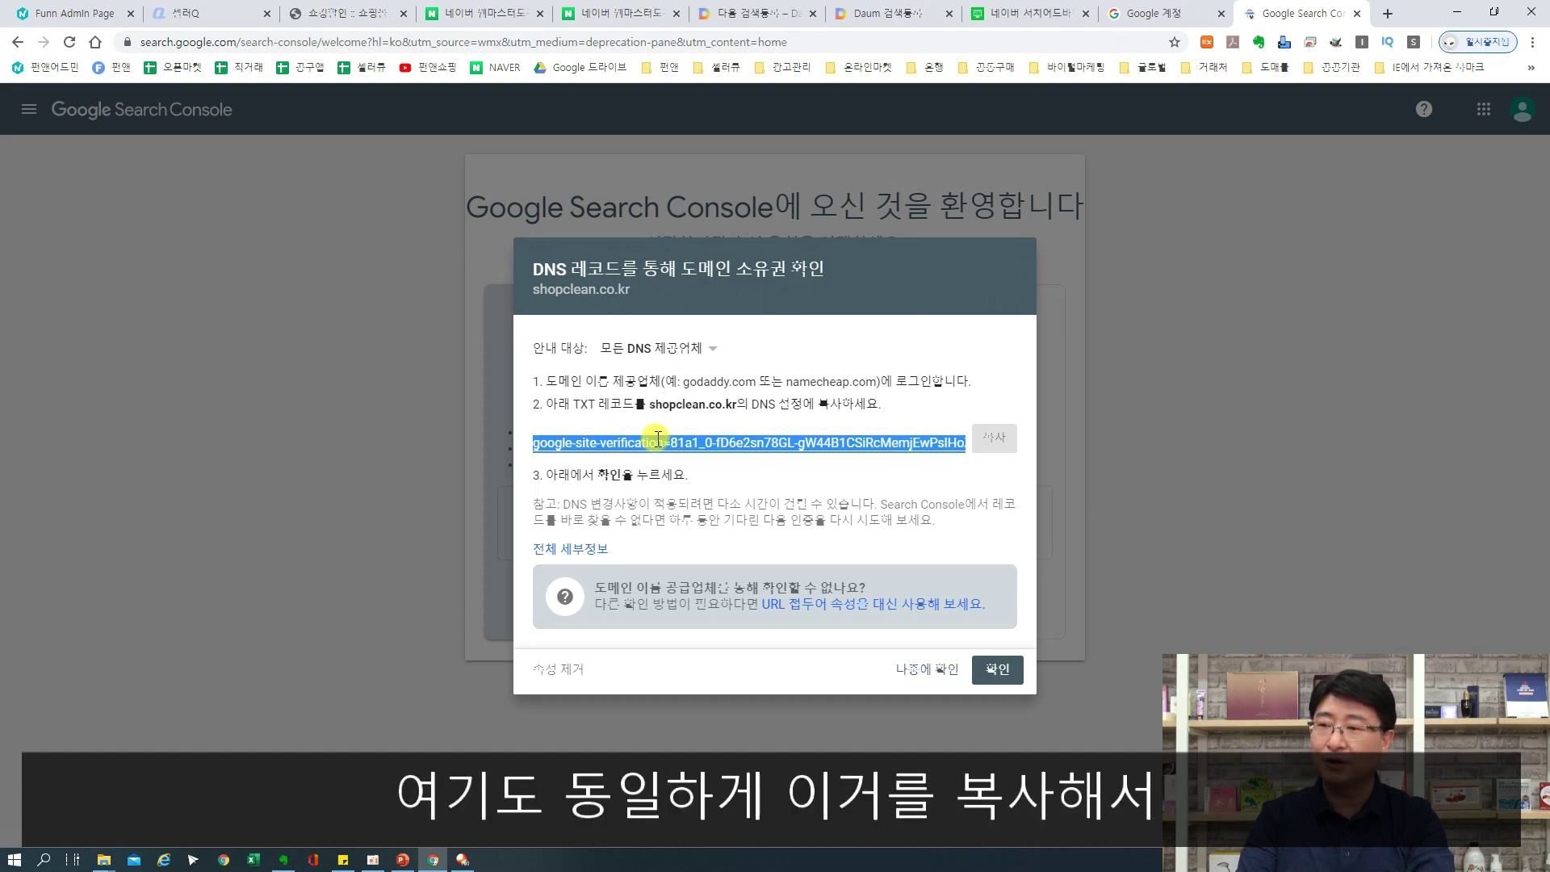
pyautogui.click(991, 441)
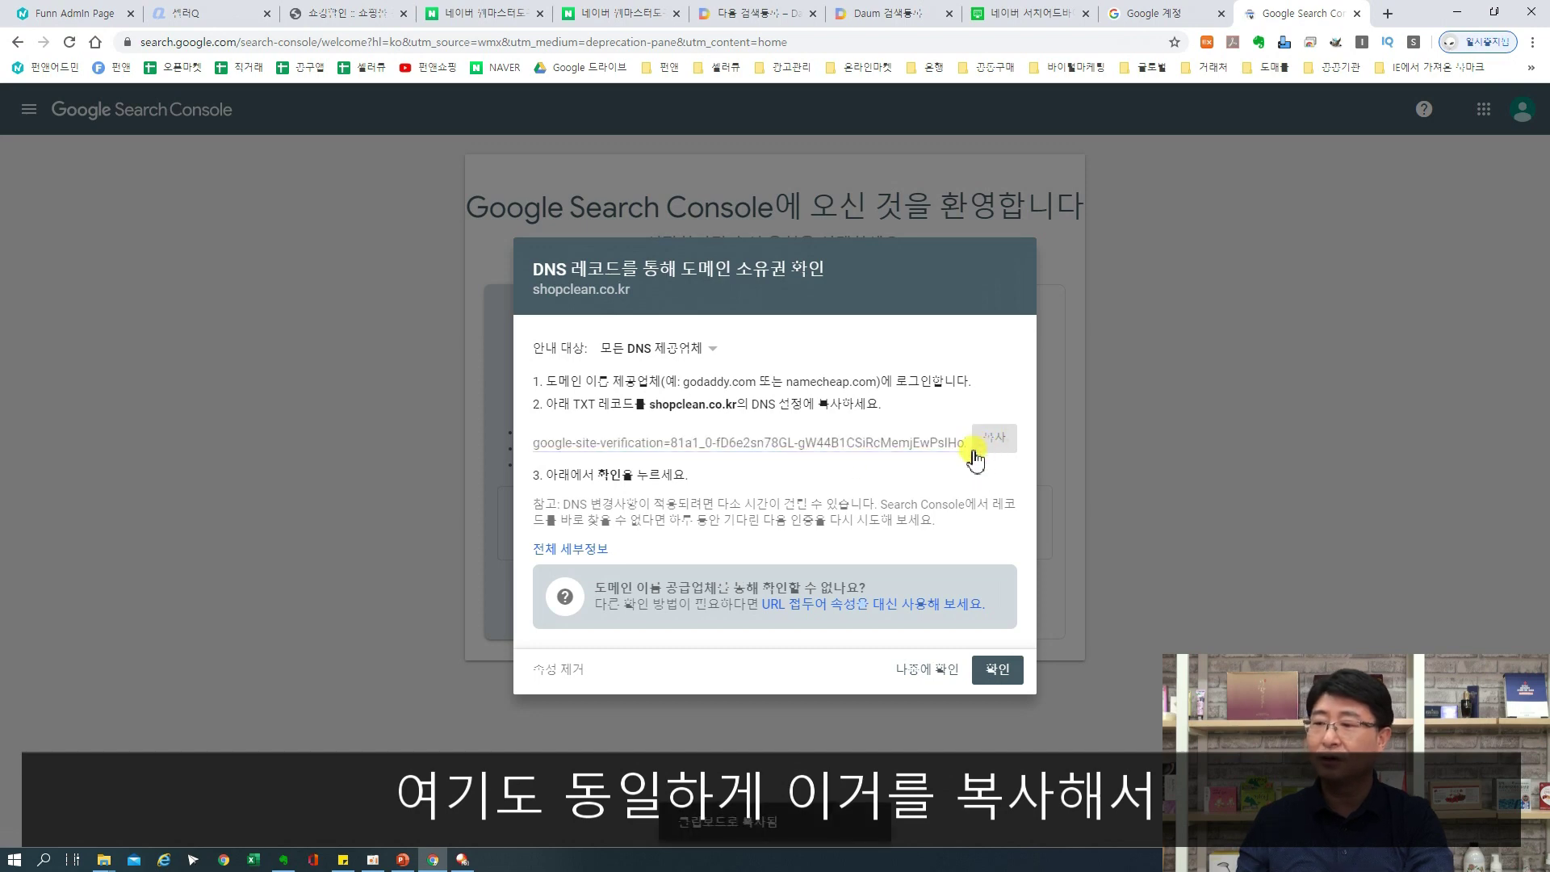
# Switch to the Godomall admin site and start another external script registration from external script management
pyautogui.click(343, 14)
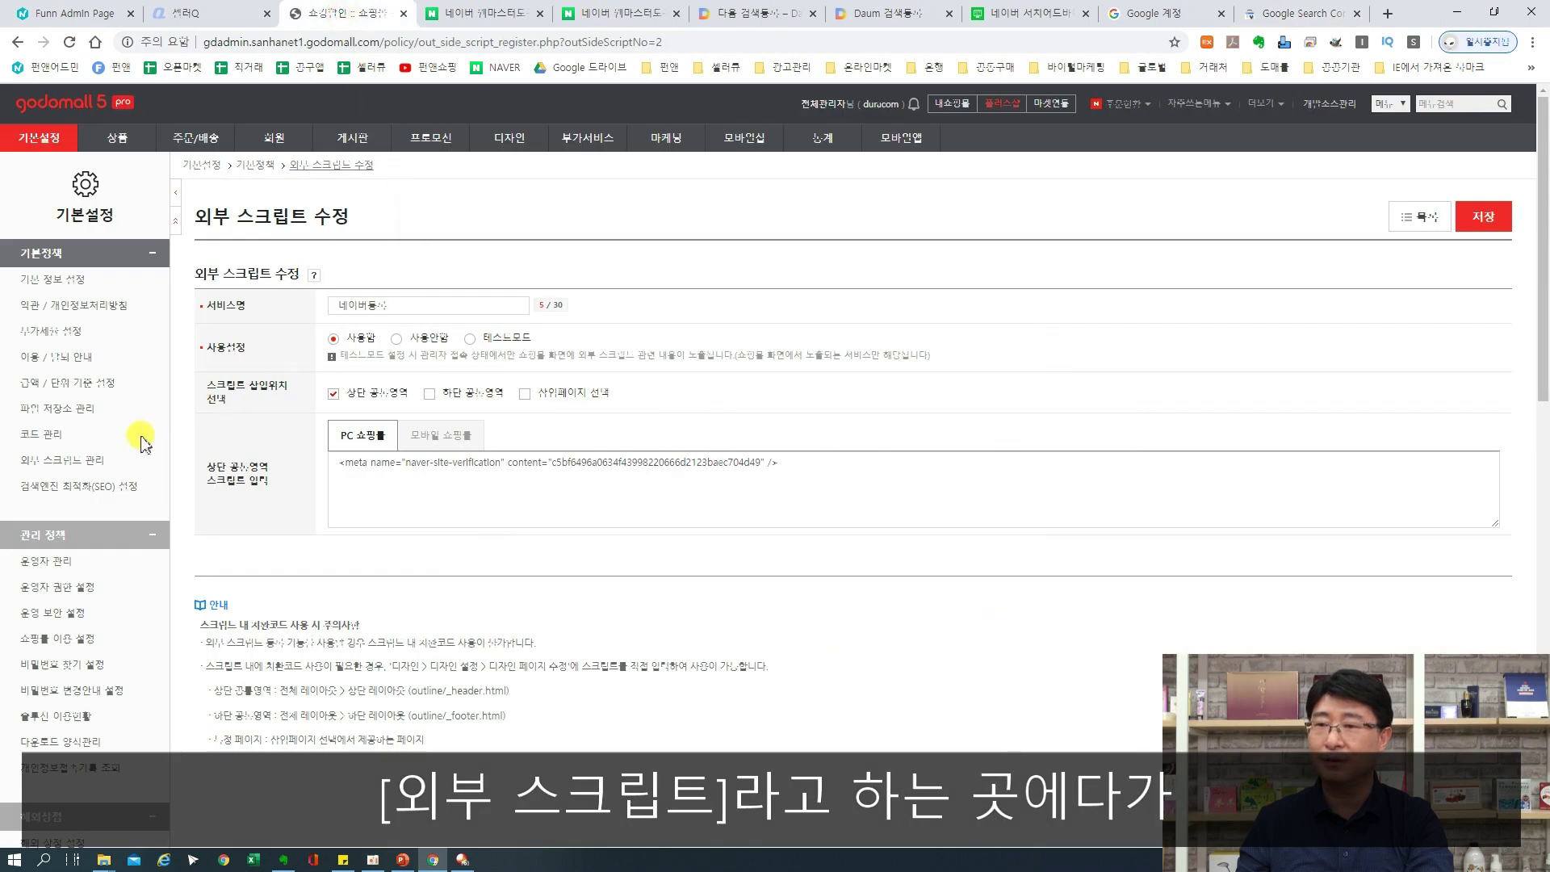
pyautogui.click(87, 464)
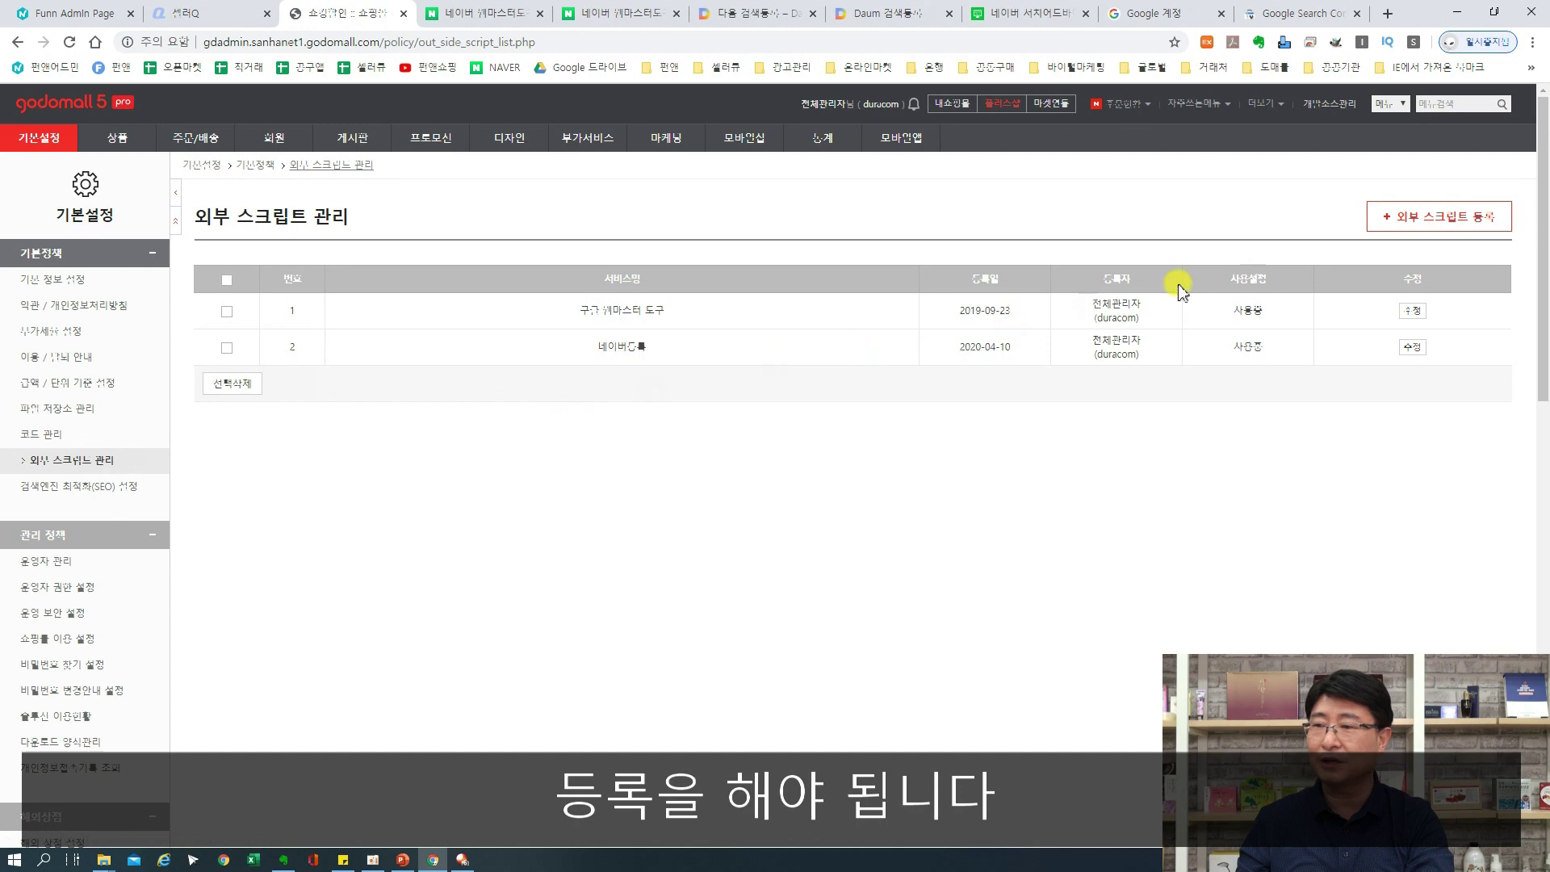
pyautogui.click(1423, 222)
# Name the new script's service "구글쇼핑" and choose the upper common area (상단 공통영역) as its insertion location
pyautogui.click(342, 307)
pyautogui.click(357, 367)
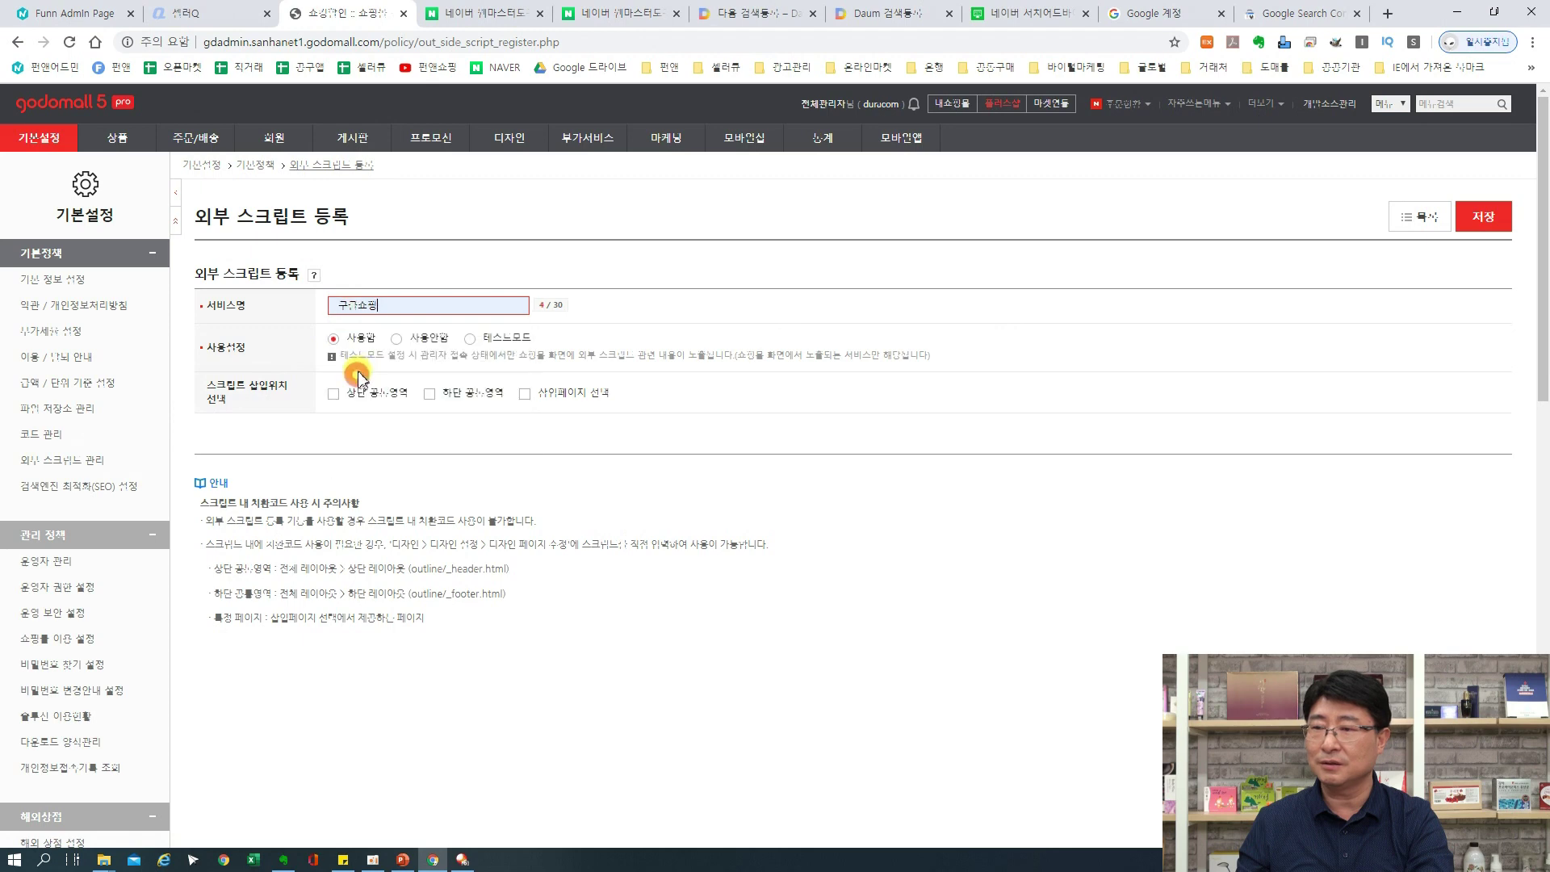
pyautogui.click(333, 393)
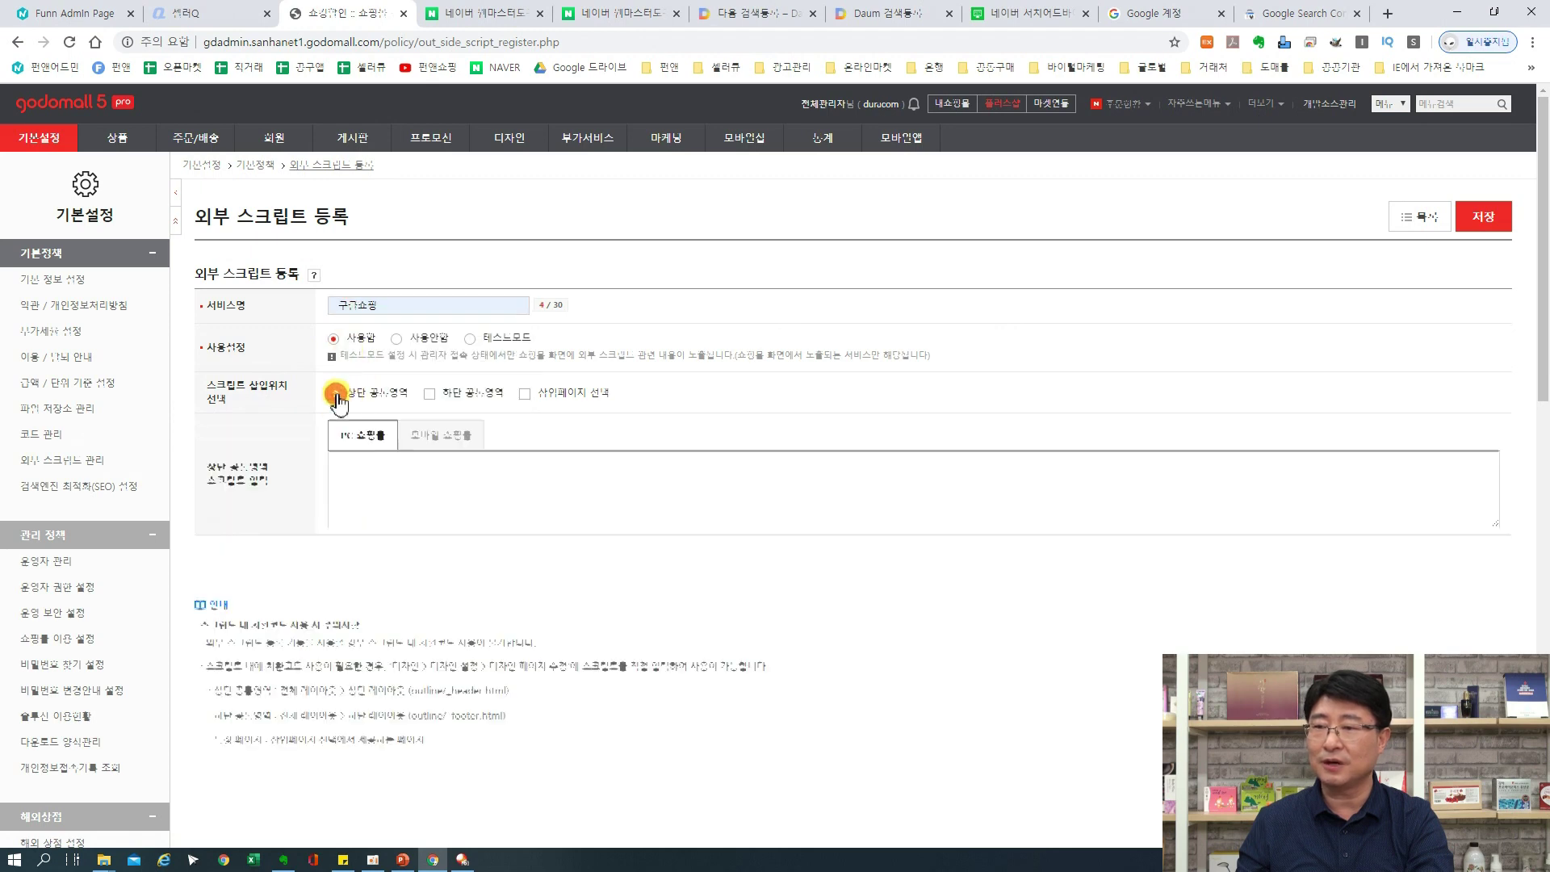
# Paste the copied Google verification record as the upper common area script for both the PC and mobile shops, and save the registration
pyautogui.click(379, 466)
pyautogui.write('google-site-verification=81a1_0-fD6e2sn78GL-gW44B1CSIRcMemIEwPsIHoZc')
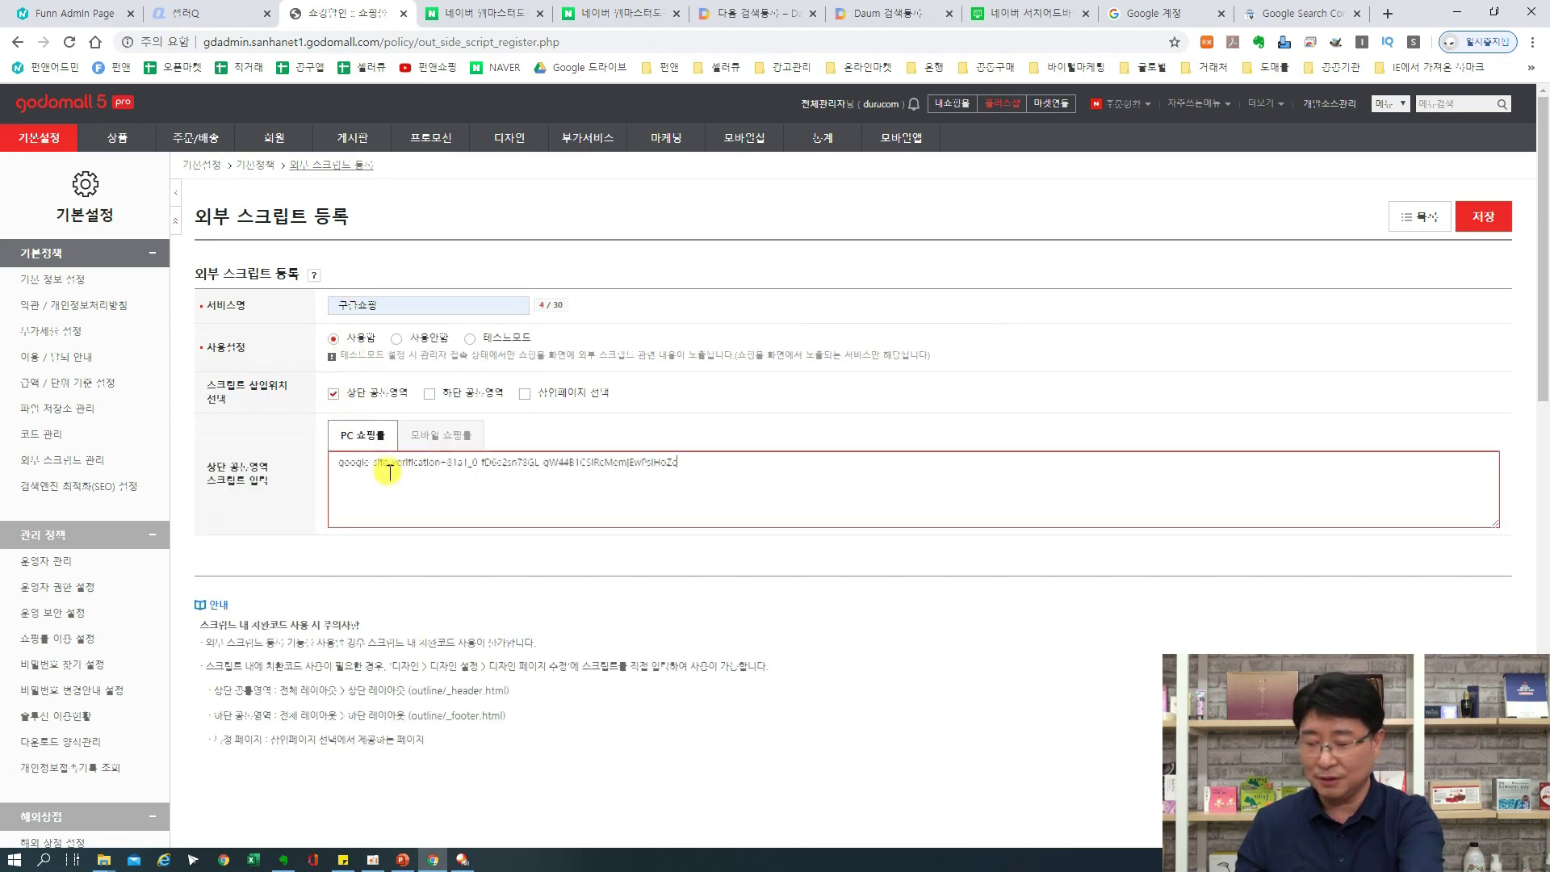
pyautogui.click(434, 437)
pyautogui.click(412, 477)
pyautogui.write('google-site-verification=81a1_0-fD6e2sn78GL-gW44B1CSIRcMemJEwPsIHoZc')
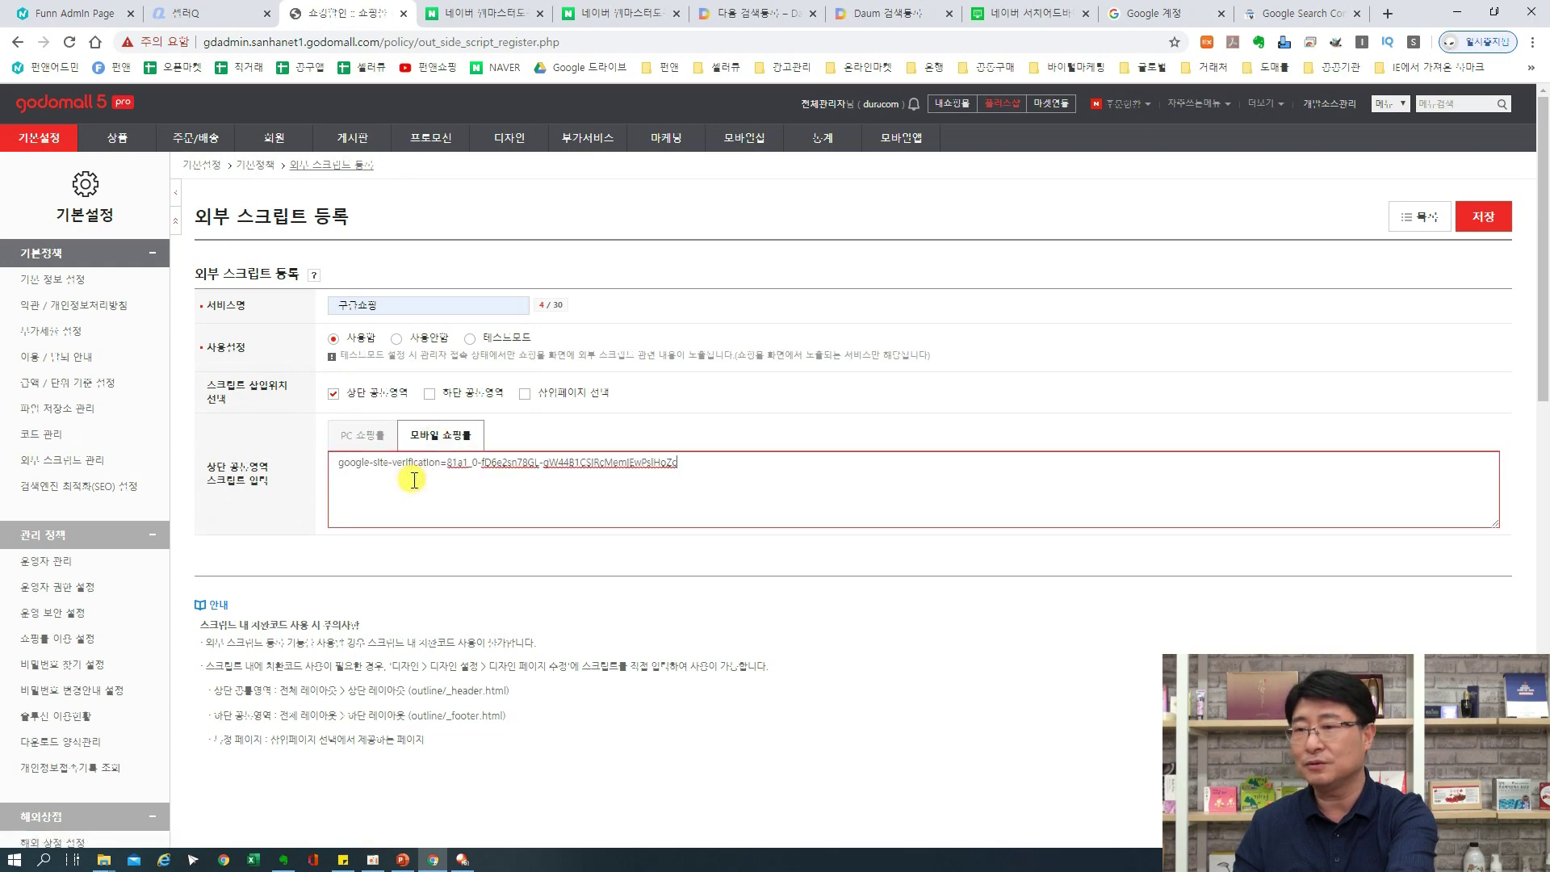
pyautogui.click(1483, 216)
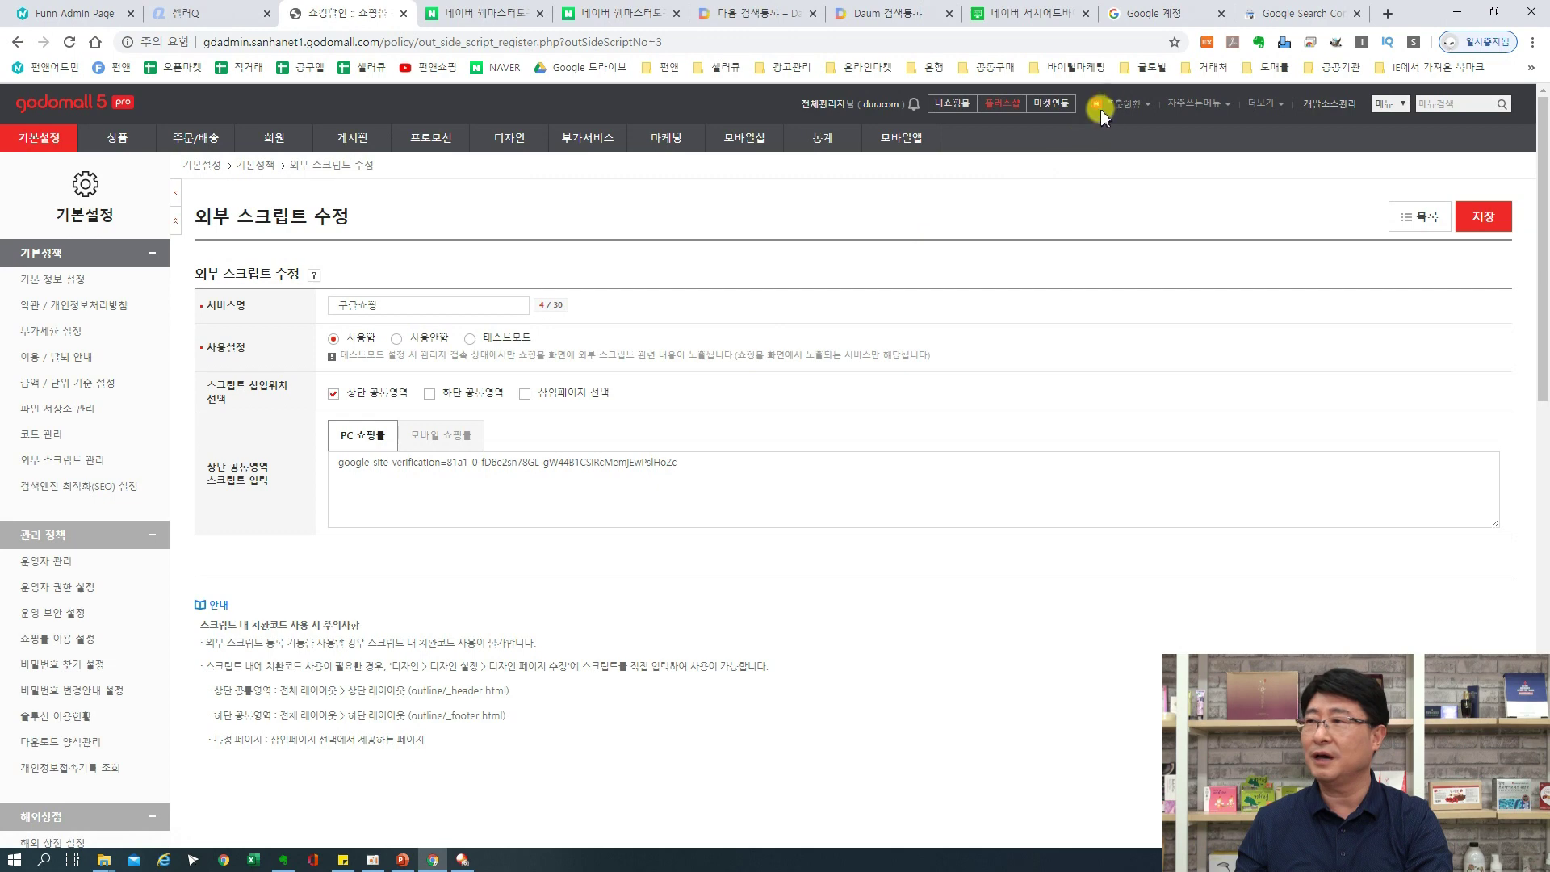
# Return to the DNS ownership verification of shopclean.co.kr in Google Search Console
pyautogui.click(1155, 14)
pyautogui.click(1271, 14)
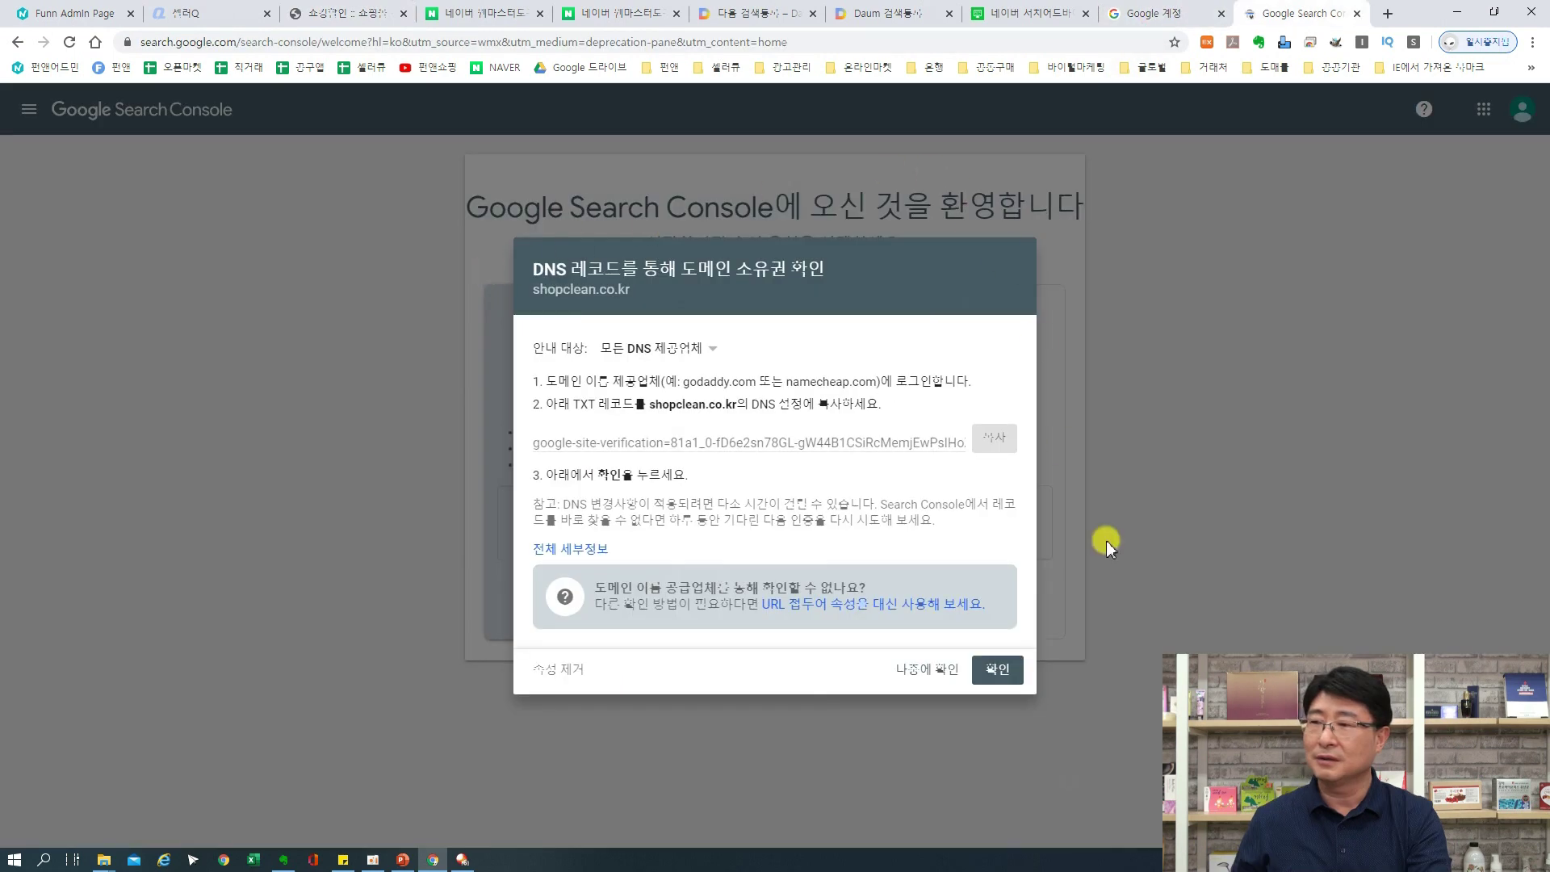